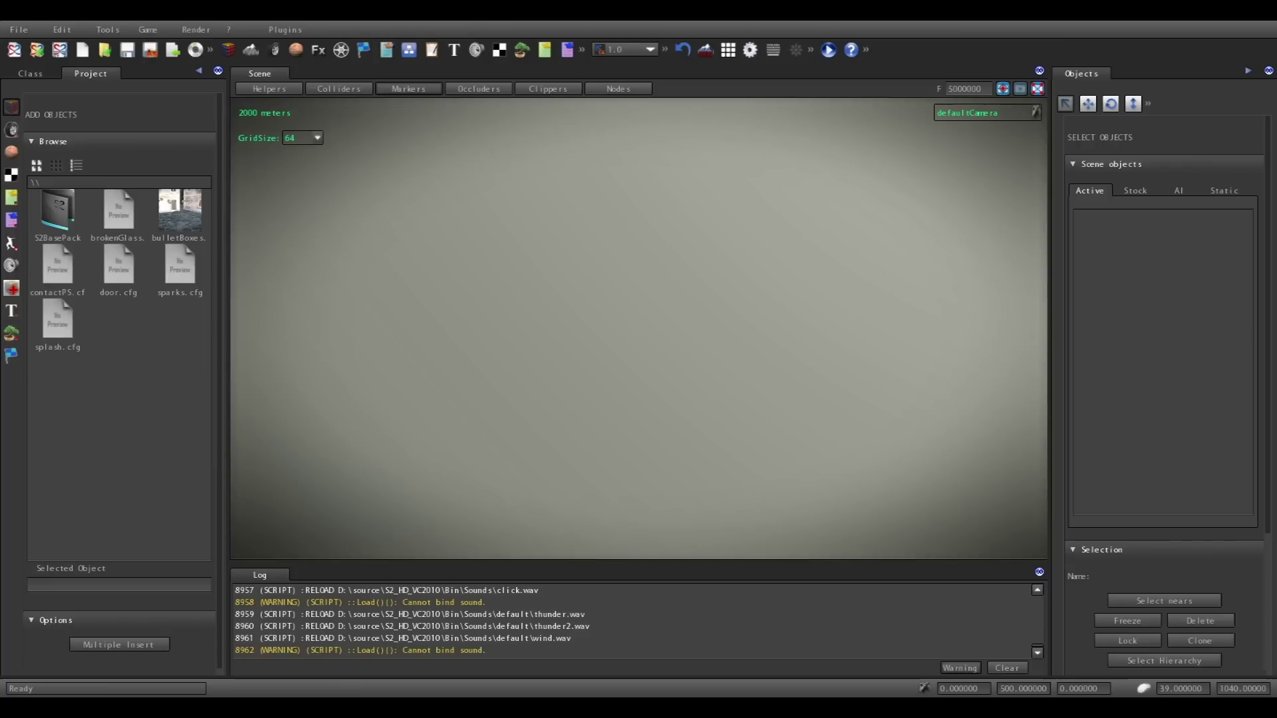
Start a new project and set its project path to D:\source\S2_HD_VC2010.
{"action": "left_click", "coordinate": [19, 29]}
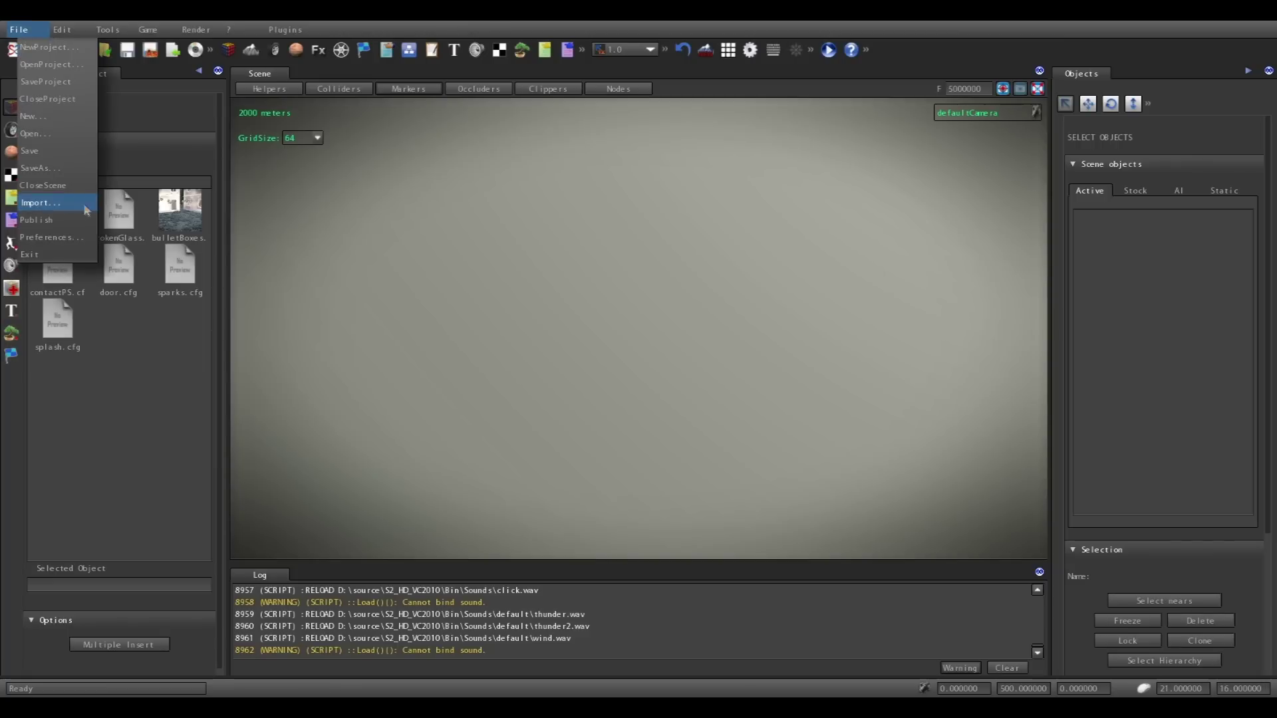
{"action": "left_click", "coordinate": [40, 64]}
{"action": "left_click_drag", "start_coordinate": [265, 45], "coordinate": [689, 137]}
{"action": "left_click", "coordinate": [655, 324]}
{"action": "left_click", "coordinate": [735, 432]}
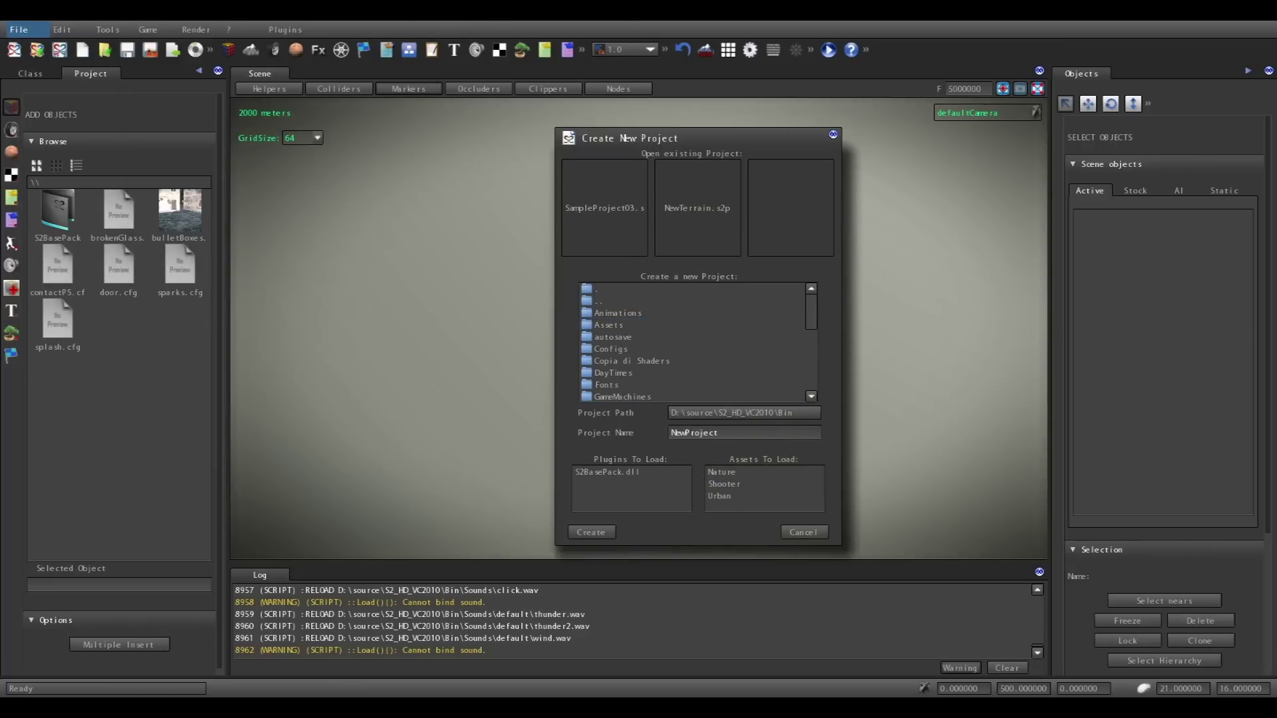
{"action": "double_click", "coordinate": [599, 300]}
{"action": "left_click", "coordinate": [632, 361]}
{"action": "left_click", "coordinate": [664, 337]}
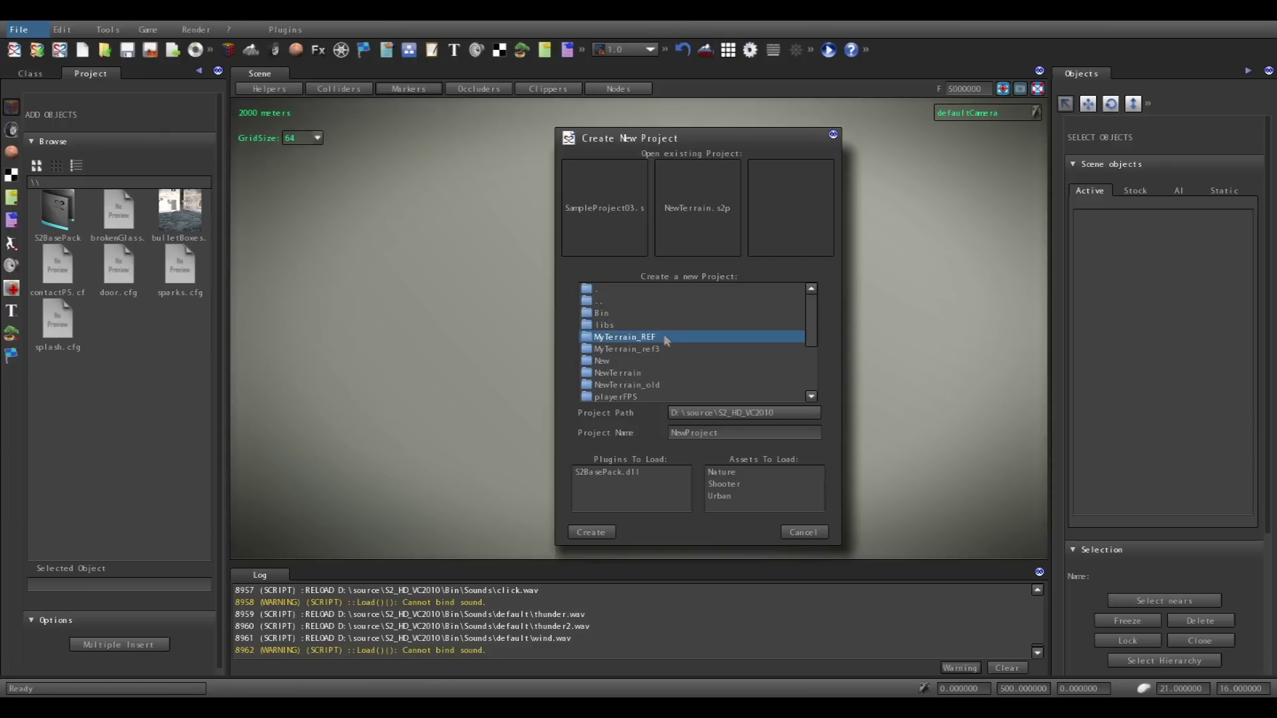
{"action": "scroll", "coordinate": [664, 333], "scroll_direction": "down", "scroll_amount": 2}
{"action": "left_click", "coordinate": [665, 359]}
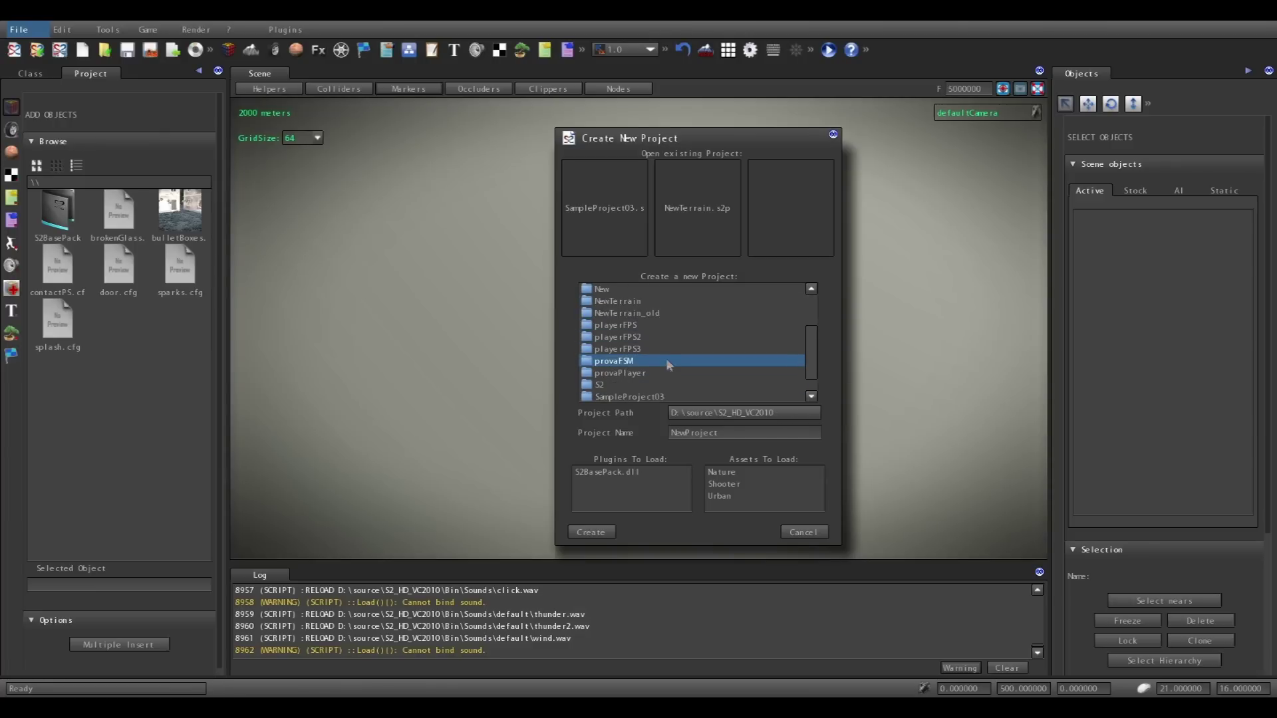
Name the new project MyTerrain.
{"action": "left_click", "coordinate": [740, 432]}
{"action": "type", "text": "My"}
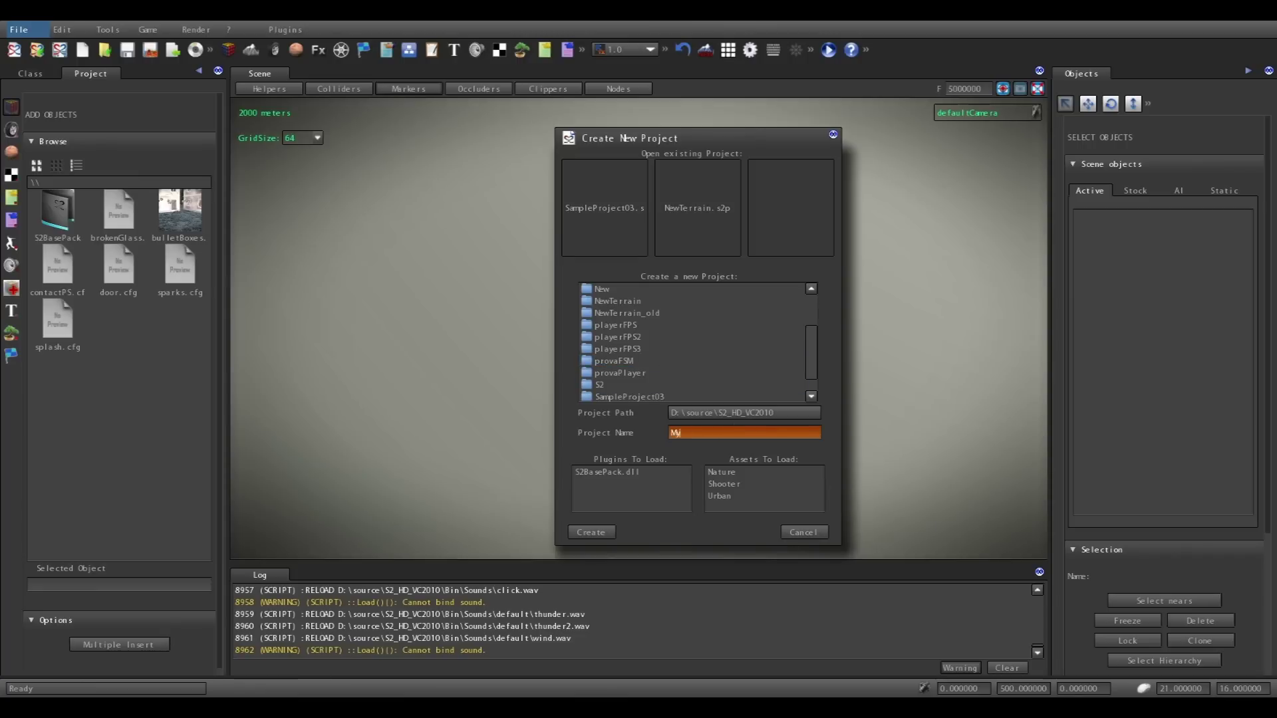
{"action": "type", "text": "Terrain"}
{"action": "key", "text": "Tab"}
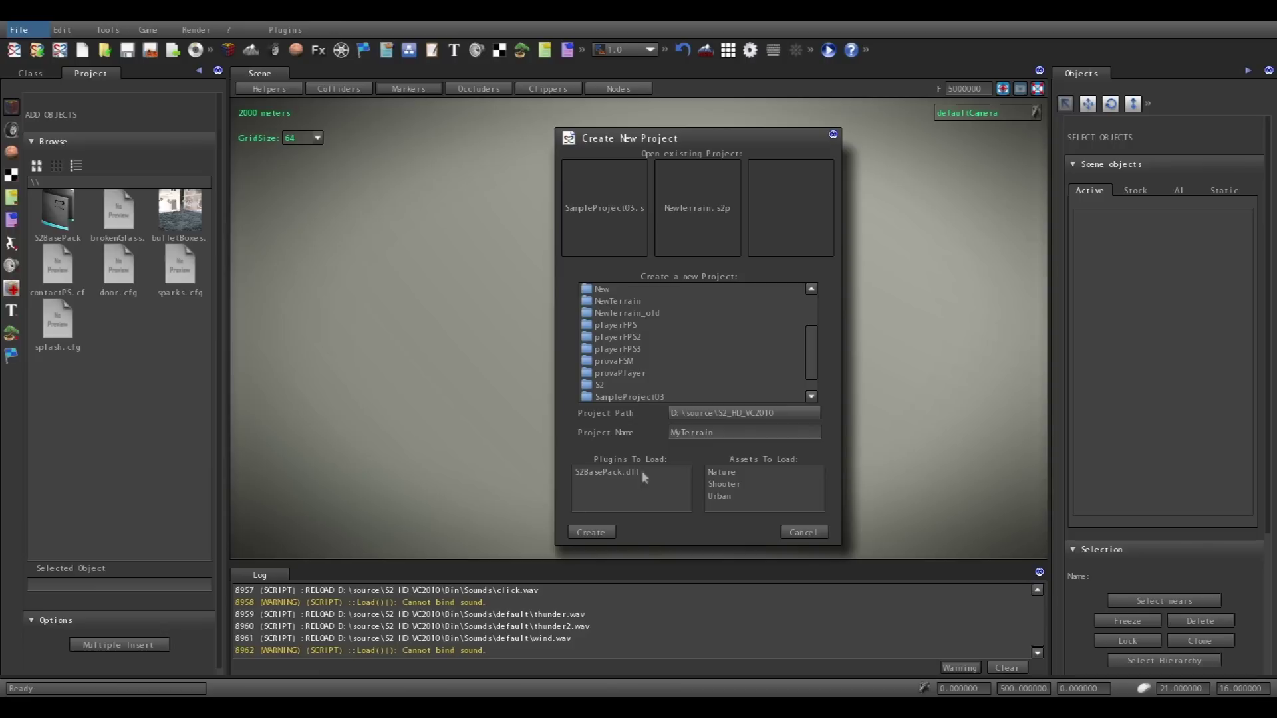
Choose the S2BasePack.dll plugin and the Nature and Shooter assets to load, and create the project.
{"action": "left_click", "coordinate": [610, 472]}
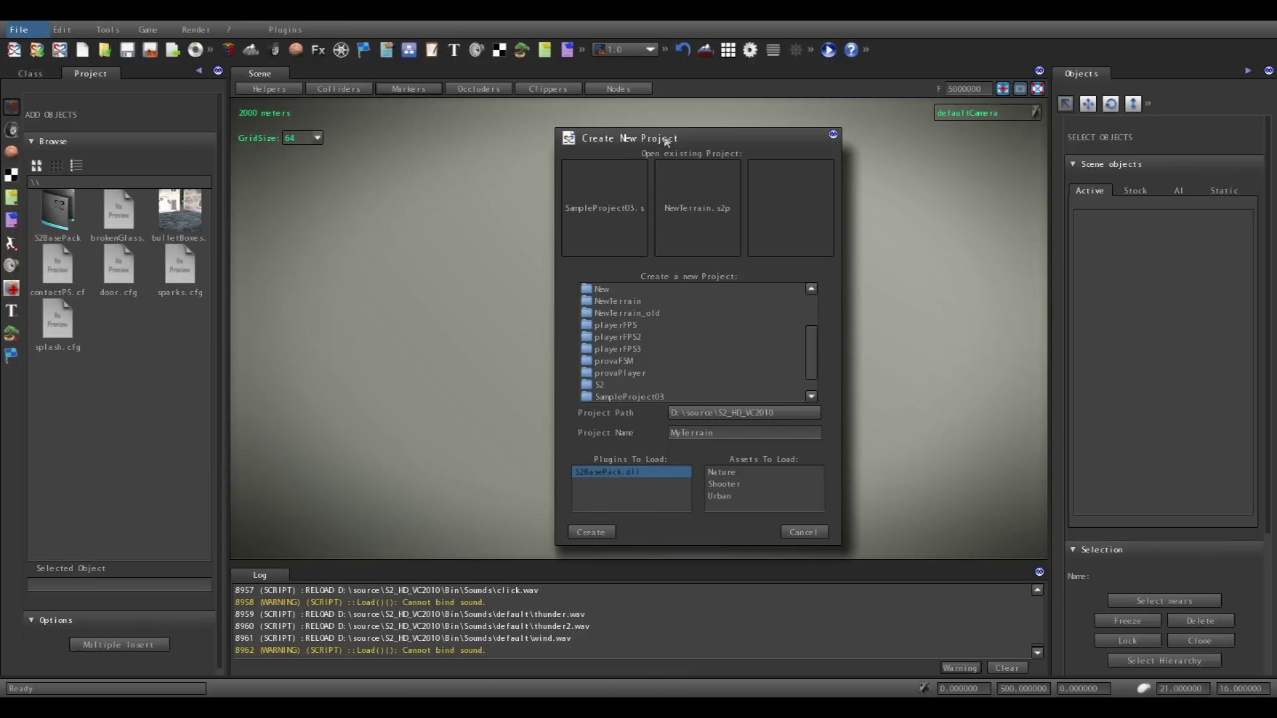
{"action": "left_click_drag", "start_coordinate": [663, 139], "coordinate": [559, 145]}
{"action": "left_click", "coordinate": [581, 392]}
{"action": "left_click", "coordinate": [592, 368]}
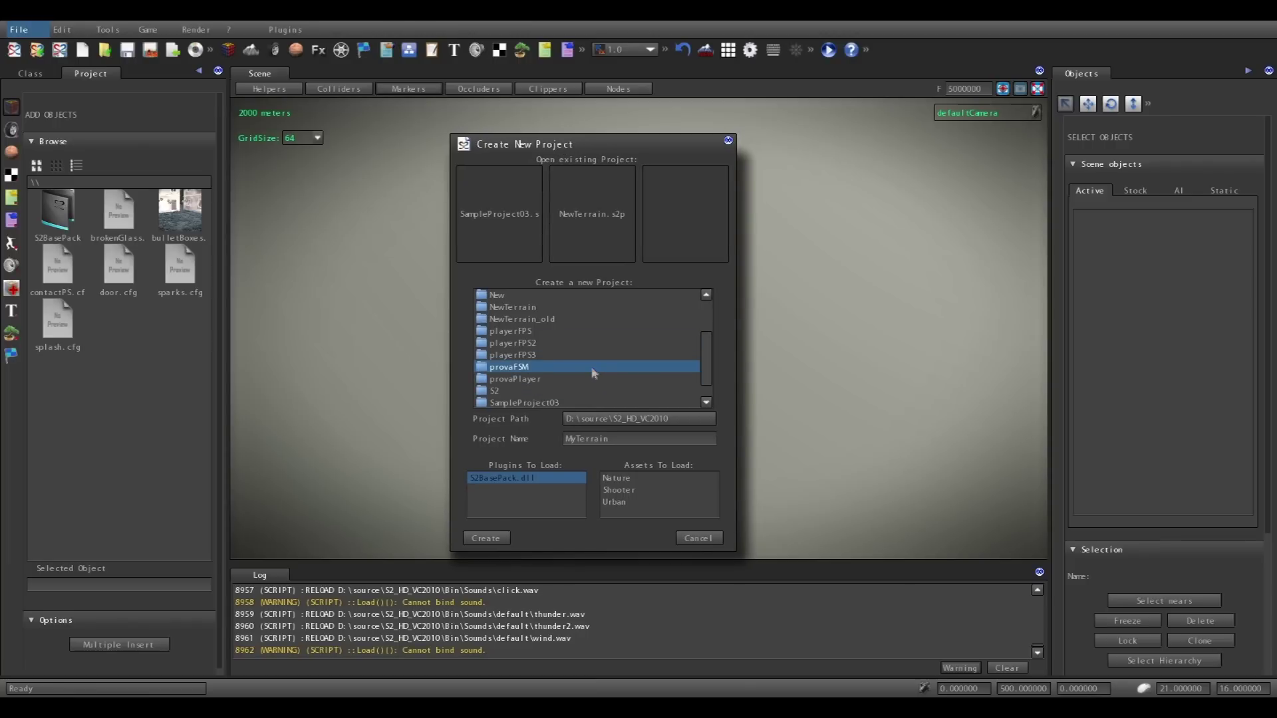
{"action": "left_click", "coordinate": [635, 490]}
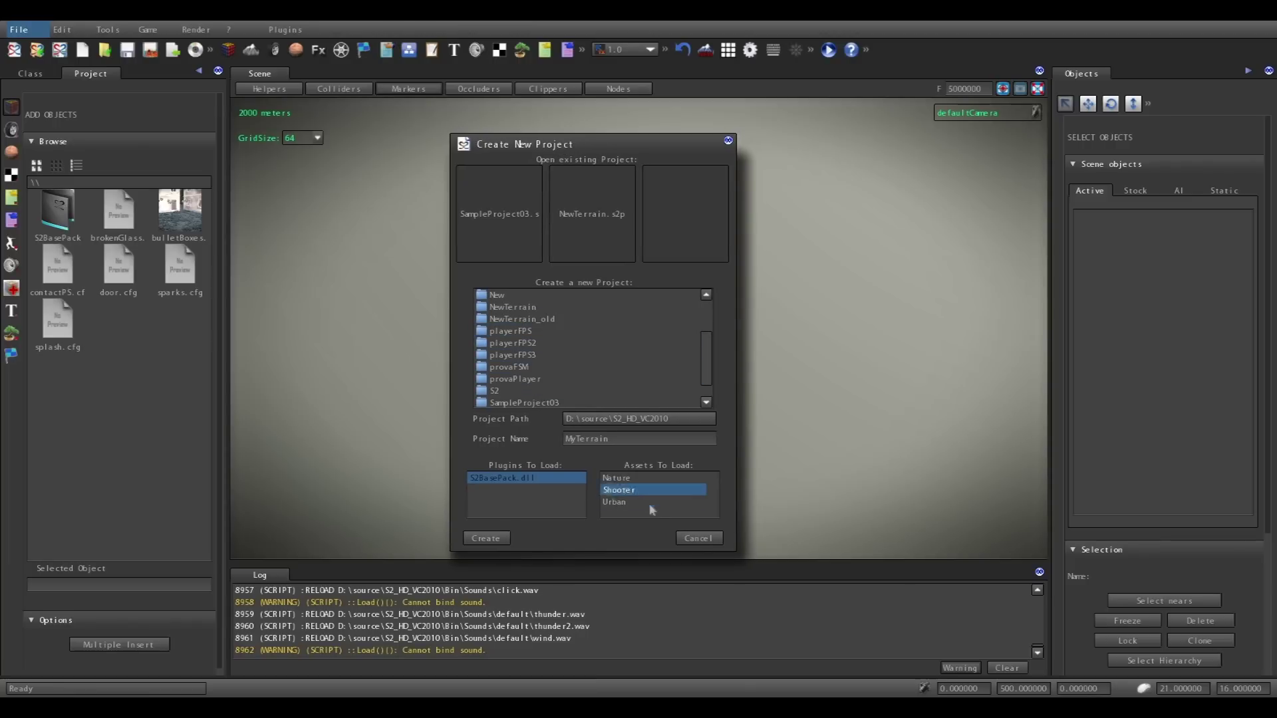
{"action": "left_click", "coordinate": [633, 479]}
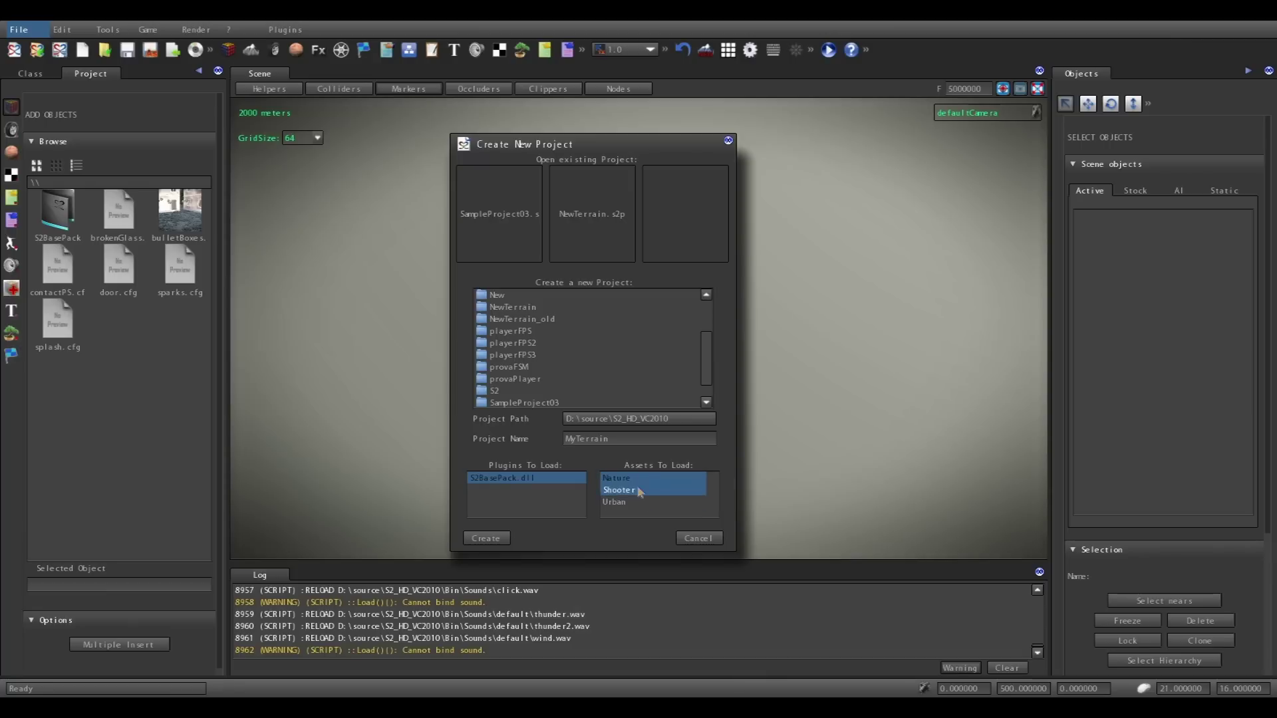
{"action": "left_click", "coordinate": [482, 539]}
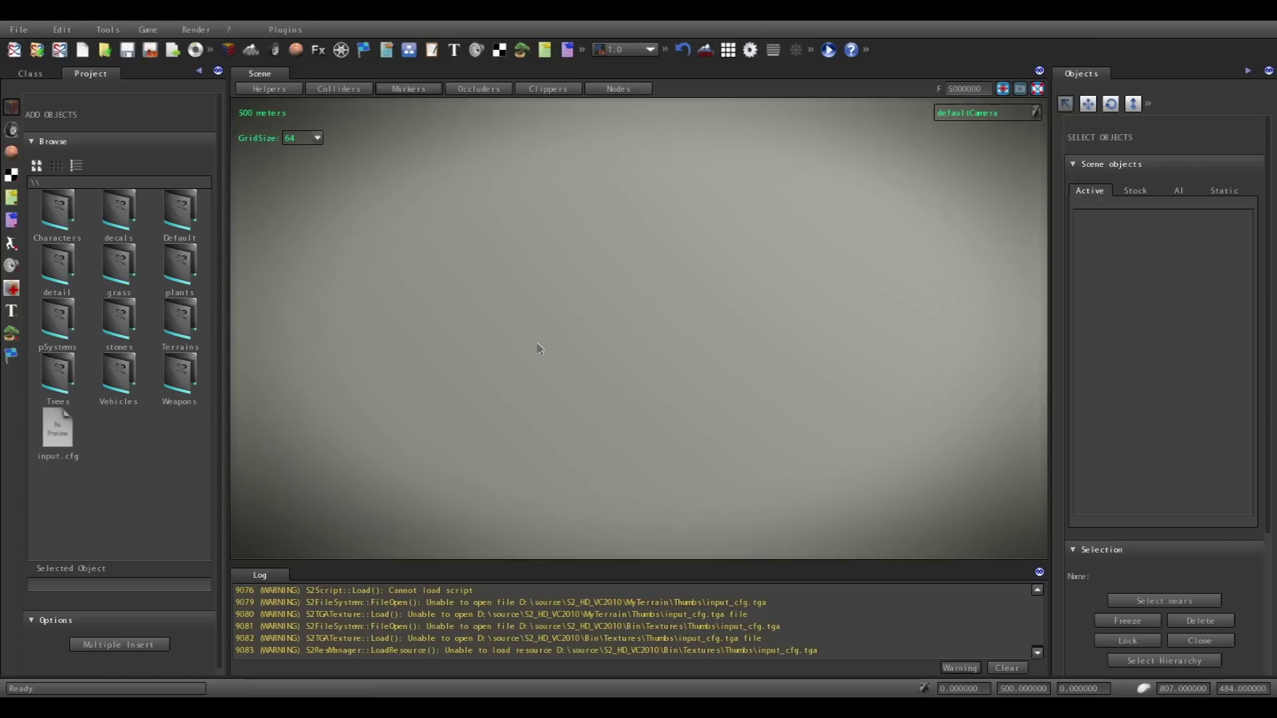
Start a new scene in the project with the filename MyTerrain.
{"action": "left_click", "coordinate": [19, 29]}
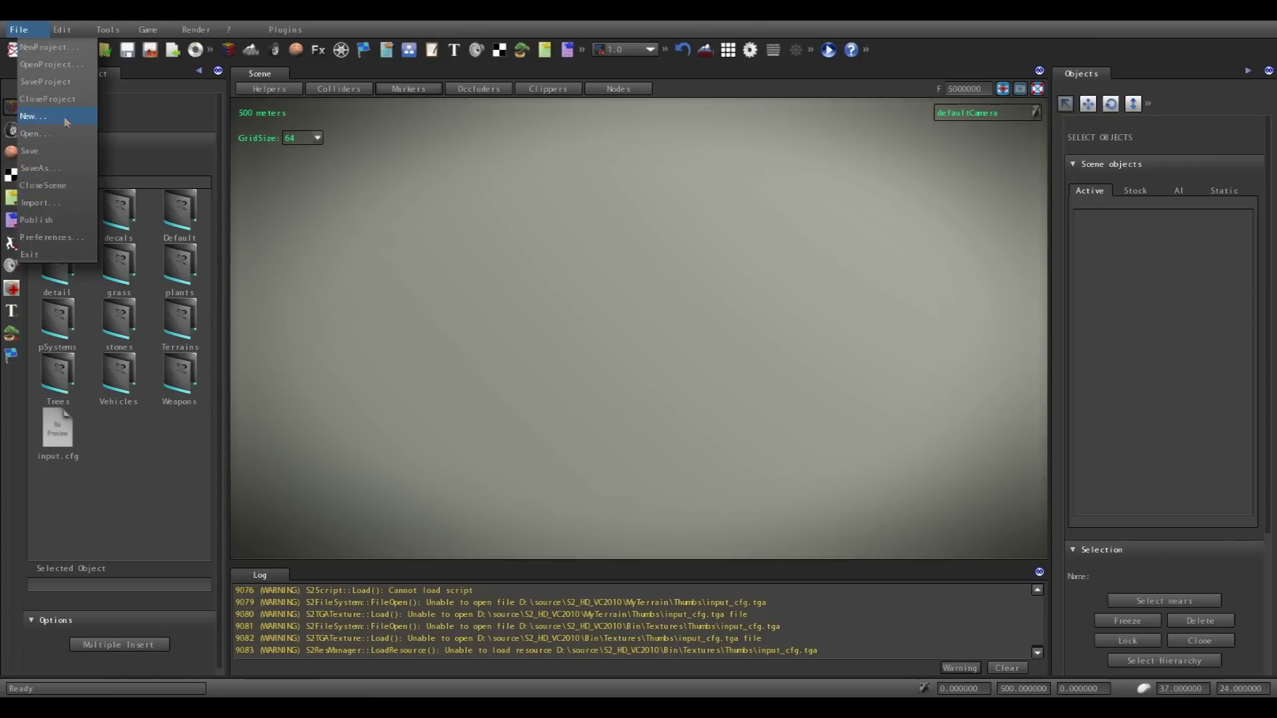
{"action": "left_click", "coordinate": [64, 119]}
{"action": "left_click_drag", "start_coordinate": [269, 140], "coordinate": [546, 197]}
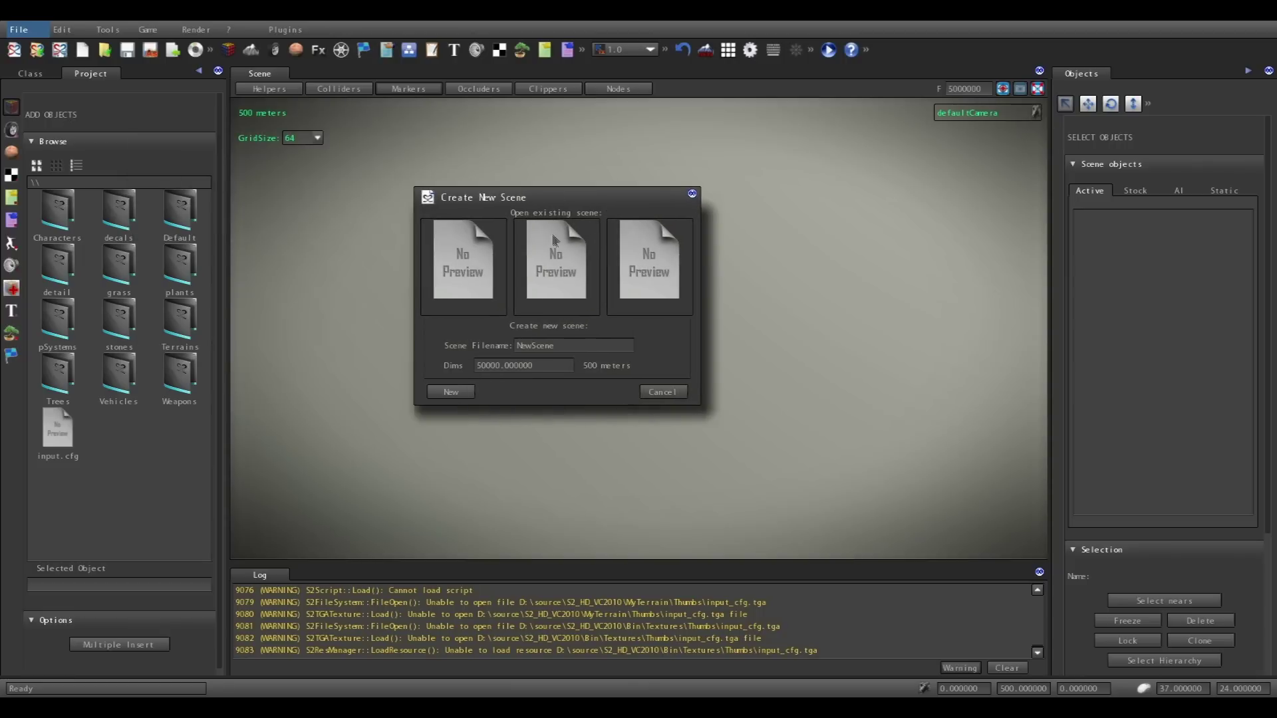
{"action": "left_click", "coordinate": [536, 345]}
{"action": "type", "text": "MyTerrain"}
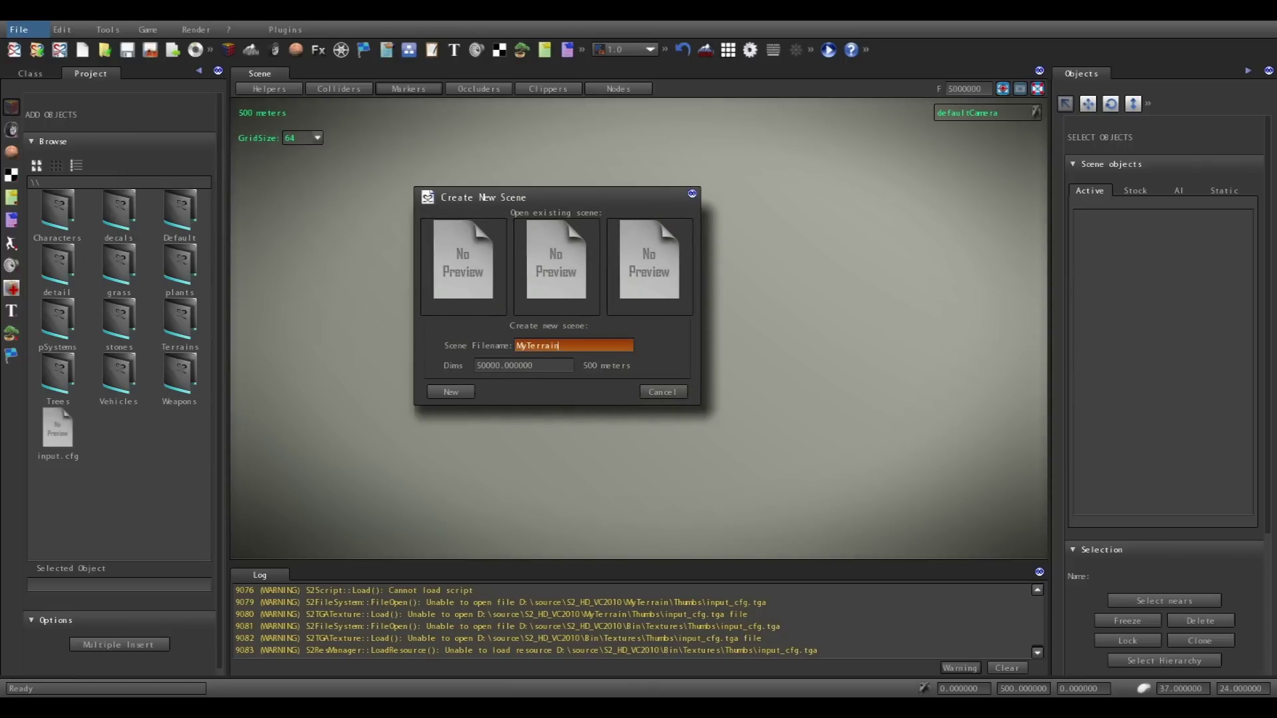
{"action": "key", "text": "Tab"}
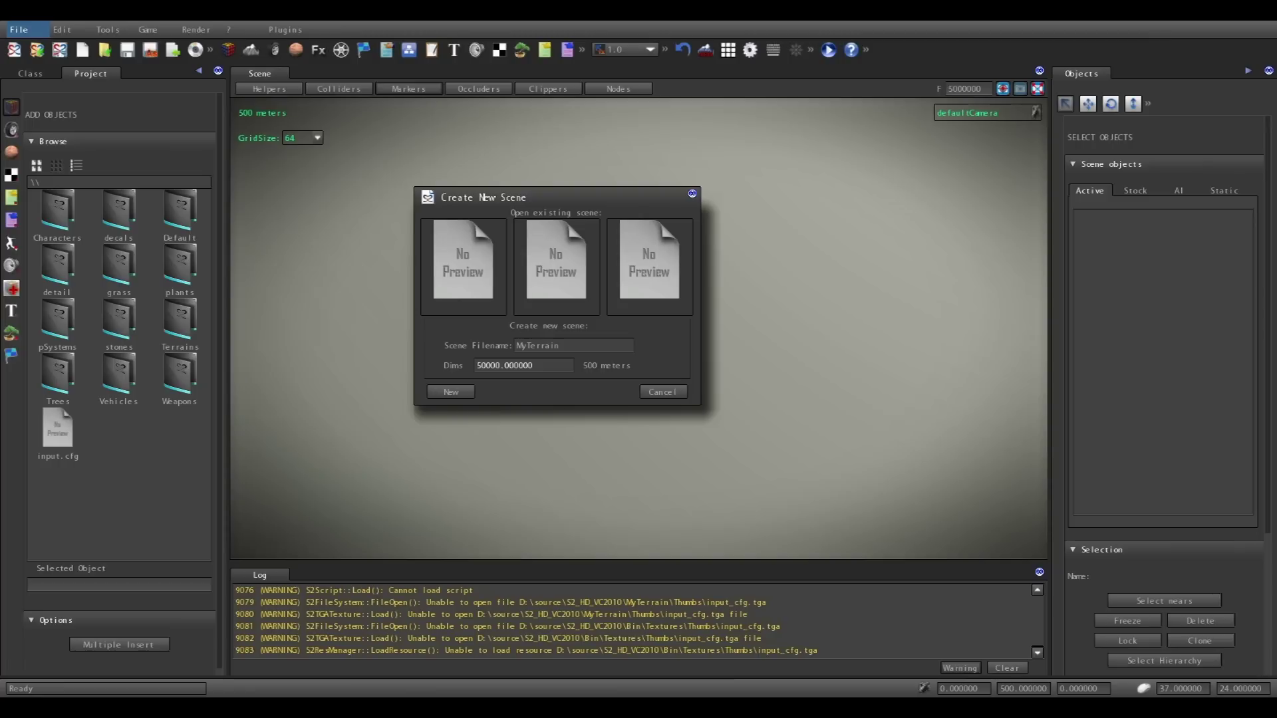
Set the scene dimensions to 500000 and create the scene.
{"action": "left_click", "coordinate": [495, 365]}
{"action": "type", "text": "0"}
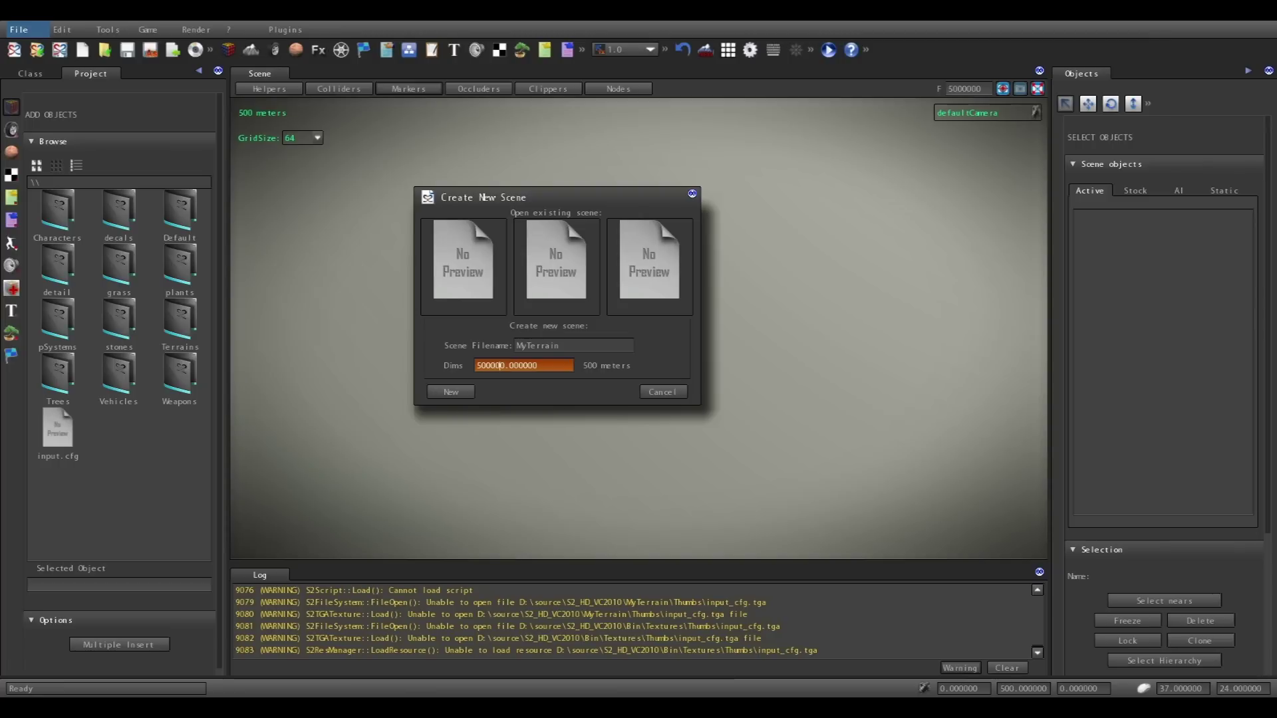
{"action": "key", "text": "Return"}
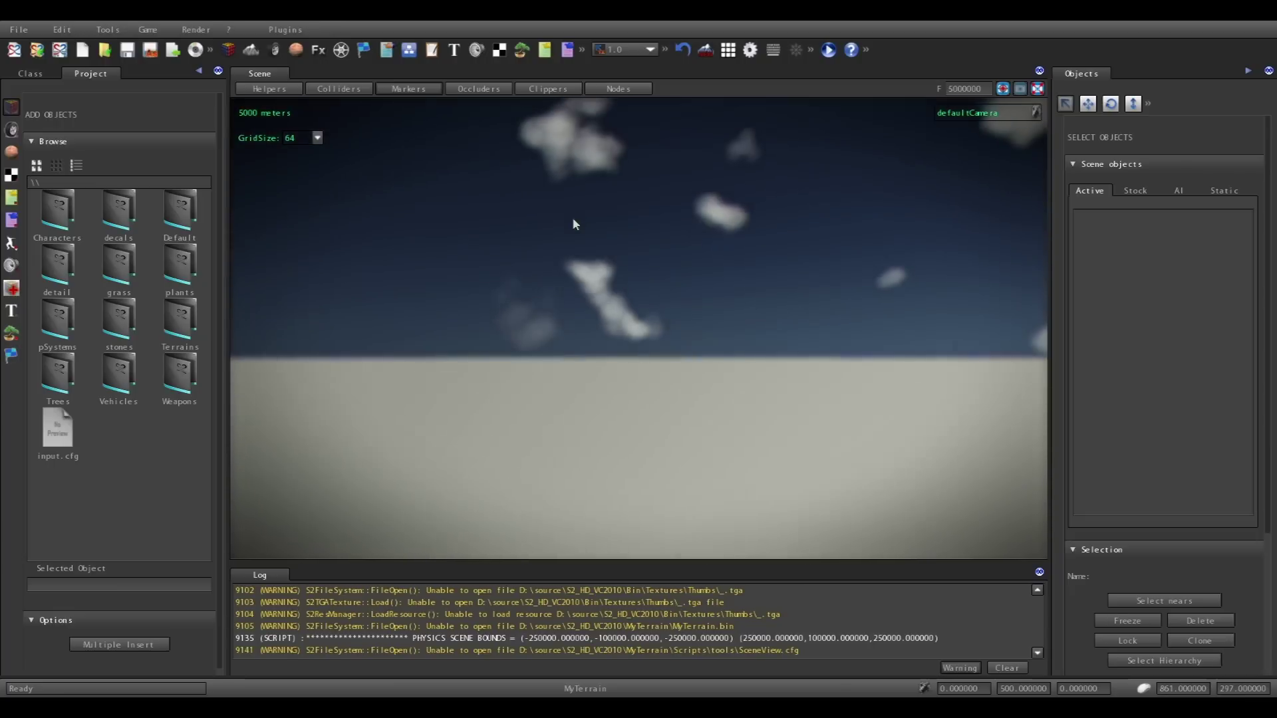
Start a new terrain for the scene and name it MyTerrain.
{"action": "left_click", "coordinate": [706, 51]}
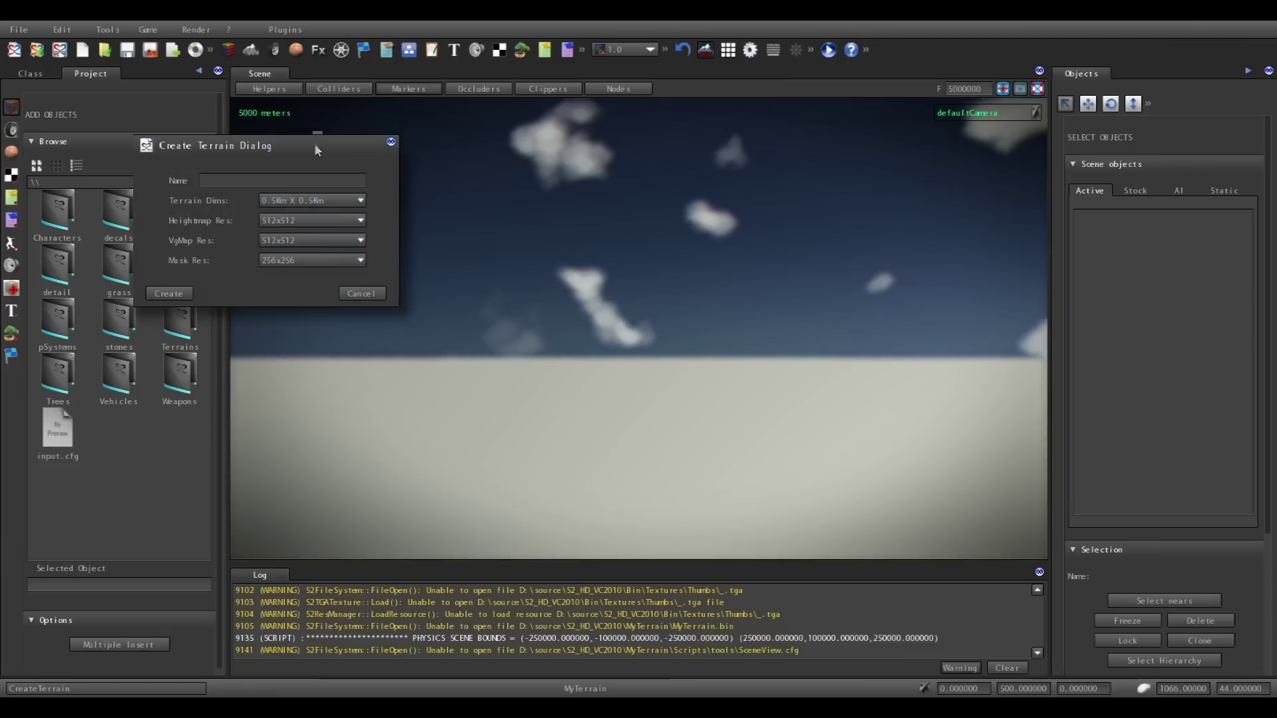
{"action": "left_click_drag", "start_coordinate": [314, 143], "coordinate": [622, 232]}
{"action": "left_click", "coordinate": [512, 269]}
{"action": "type", "text": "M"}
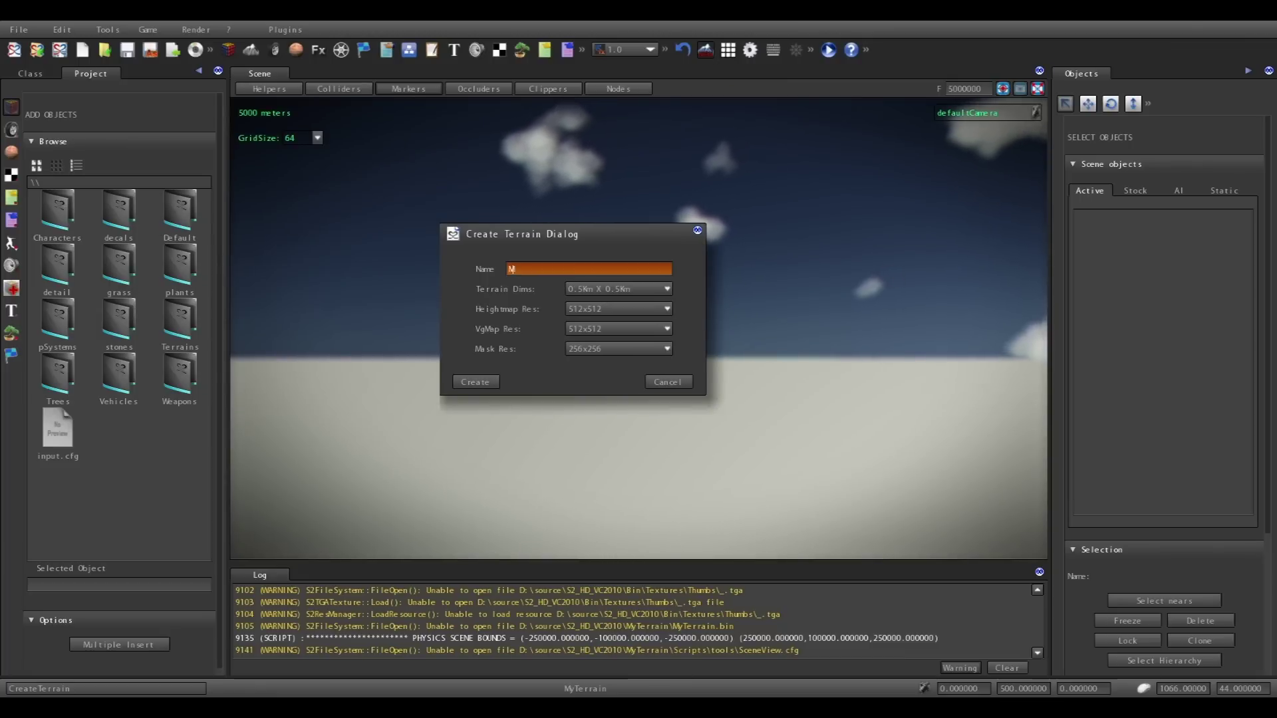
{"action": "type", "text": "yTerrain"}
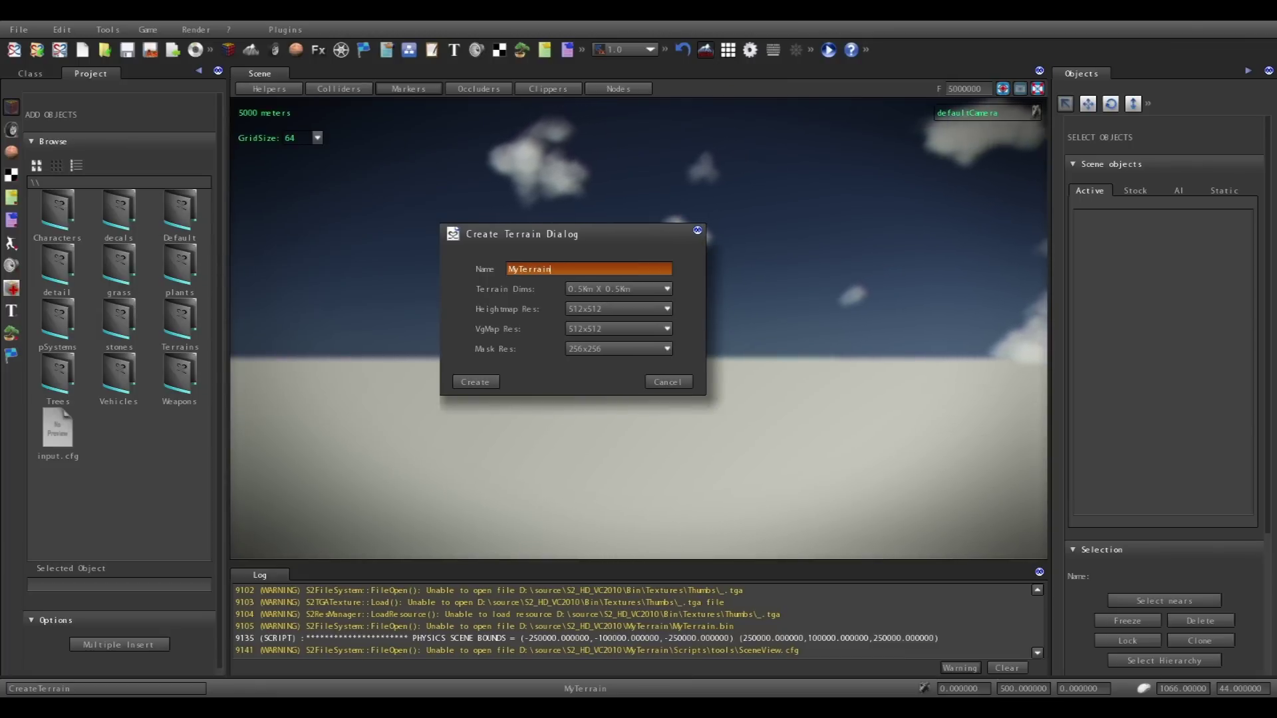
{"action": "key", "text": "Return"}
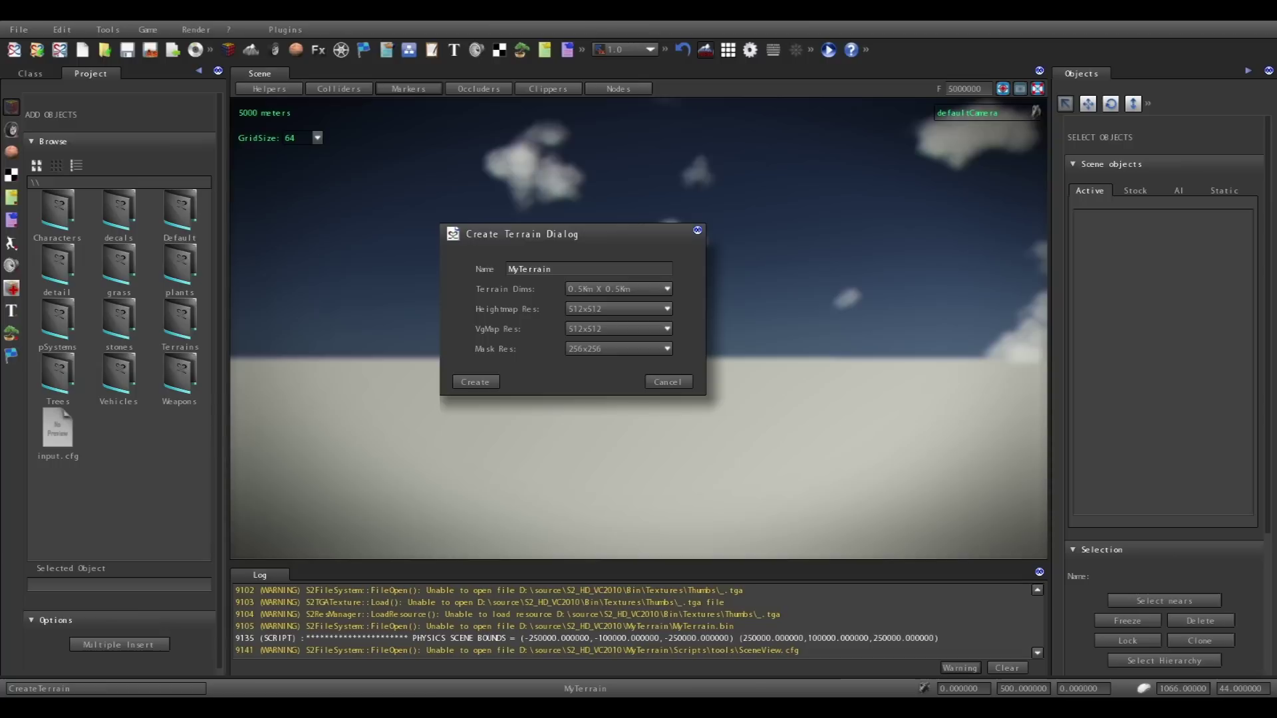
Set the terrain dimensions to 4.0Km x 4.0Km and the mask resolution to 4096x4096, and create the terrain.
{"action": "left_click", "coordinate": [667, 290]}
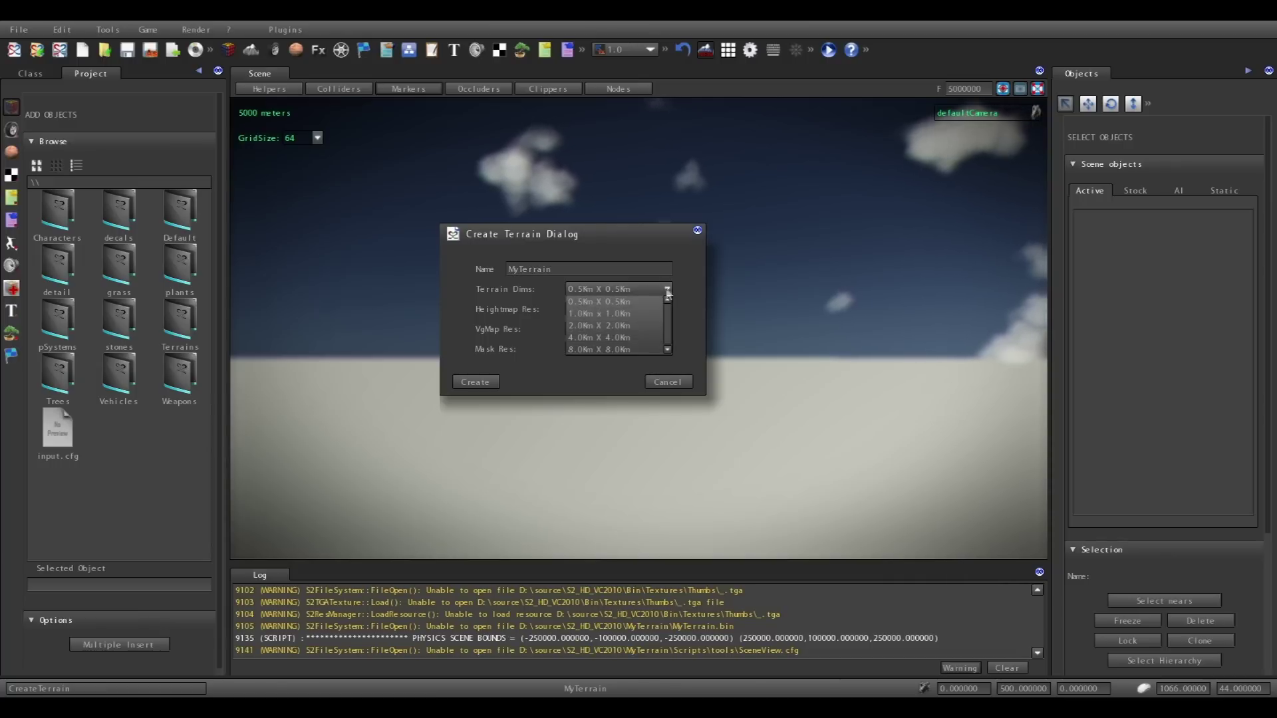
{"action": "left_click", "coordinate": [630, 351]}
{"action": "left_click", "coordinate": [618, 348]}
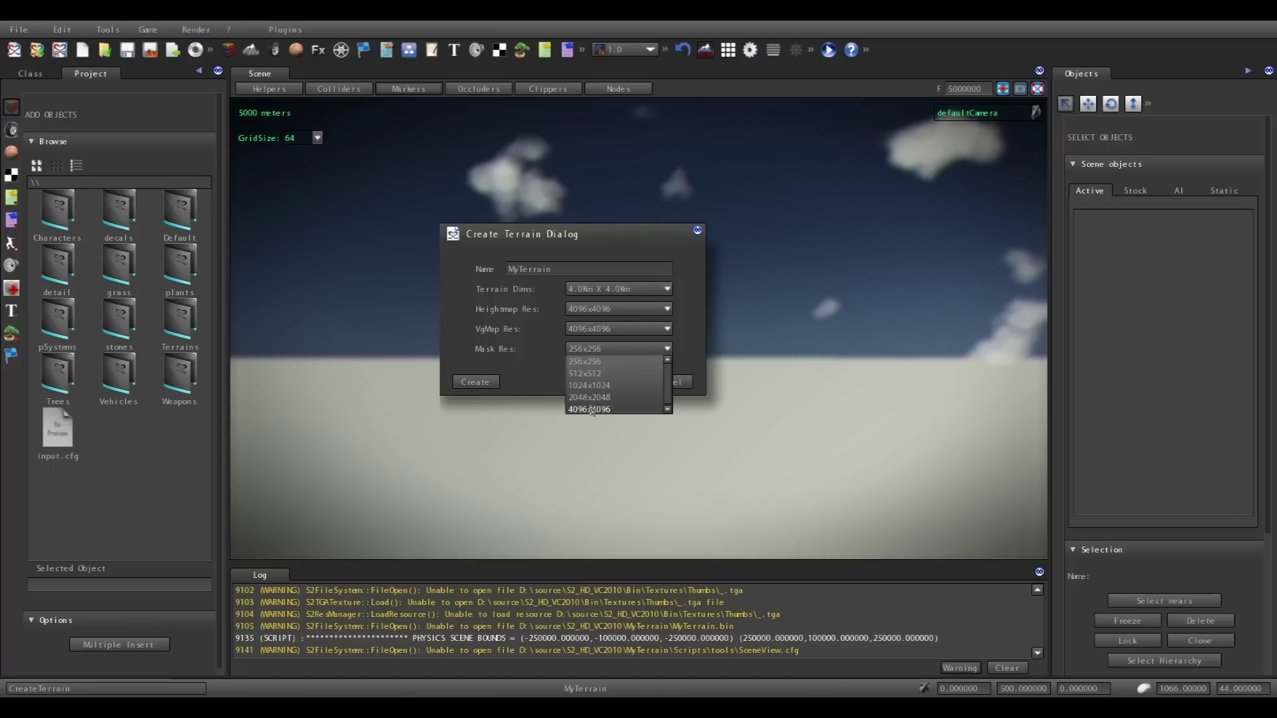
{"action": "left_click", "coordinate": [618, 408]}
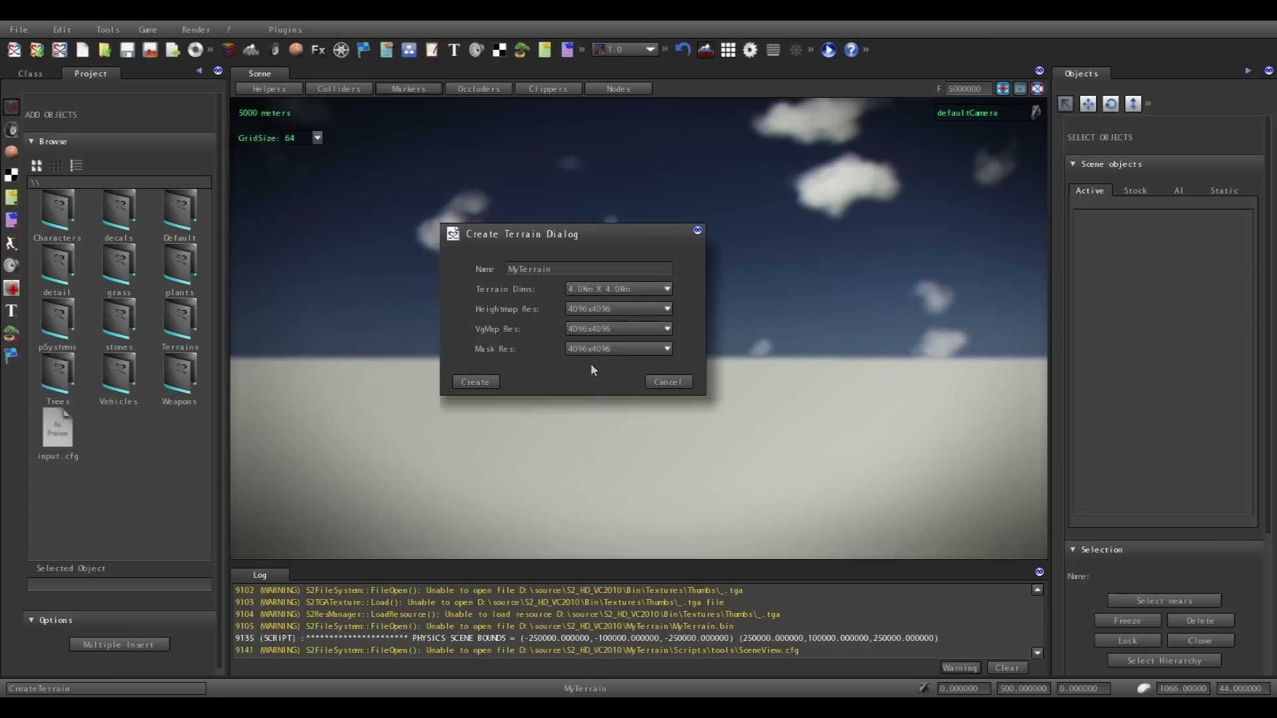
{"action": "left_click", "coordinate": [667, 349]}
{"action": "left_click", "coordinate": [668, 350]}
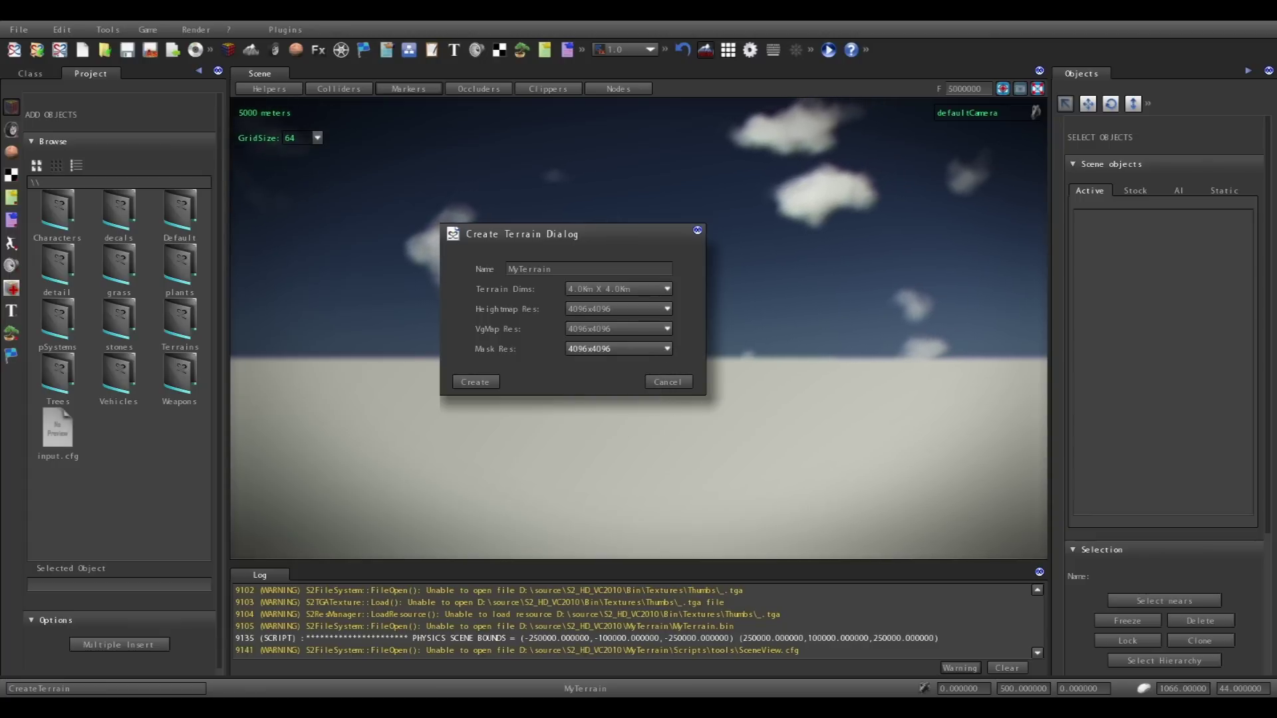
{"action": "left_click", "coordinate": [478, 384]}
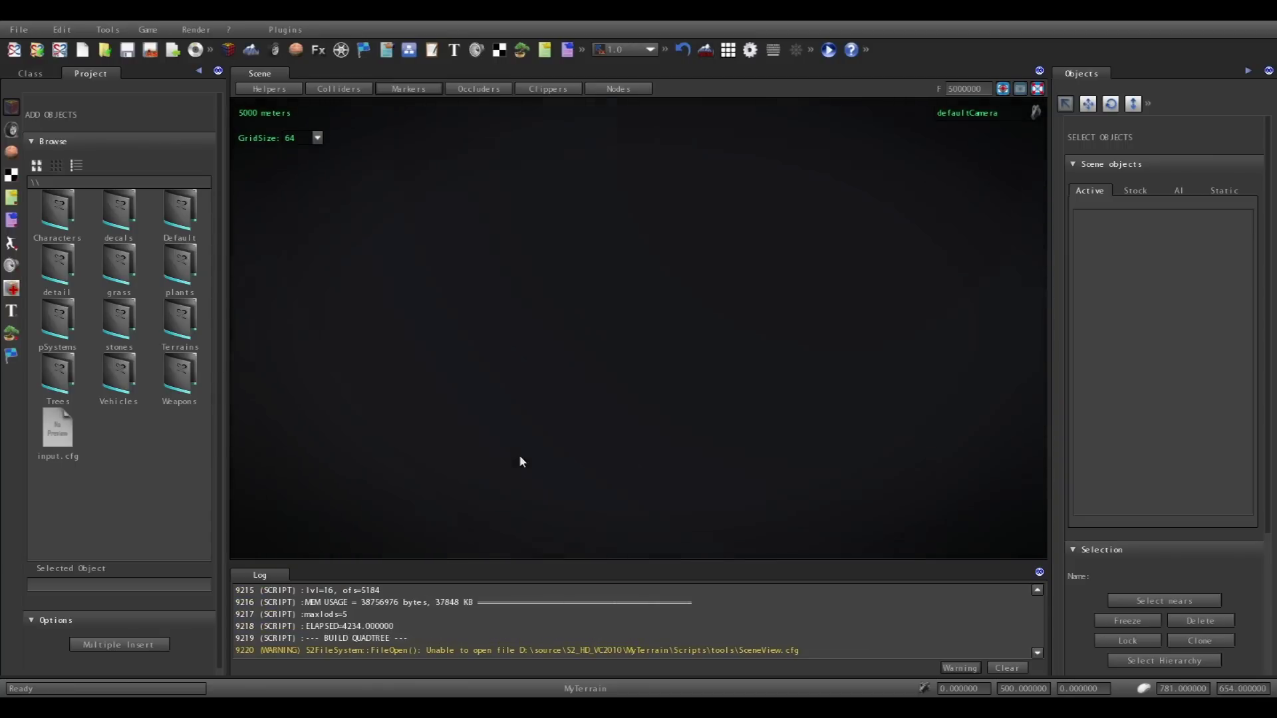
Raise the camera speed to 12.9166 and fly up to view the terrain grid from above.
{"action": "left_click", "coordinate": [649, 50]}
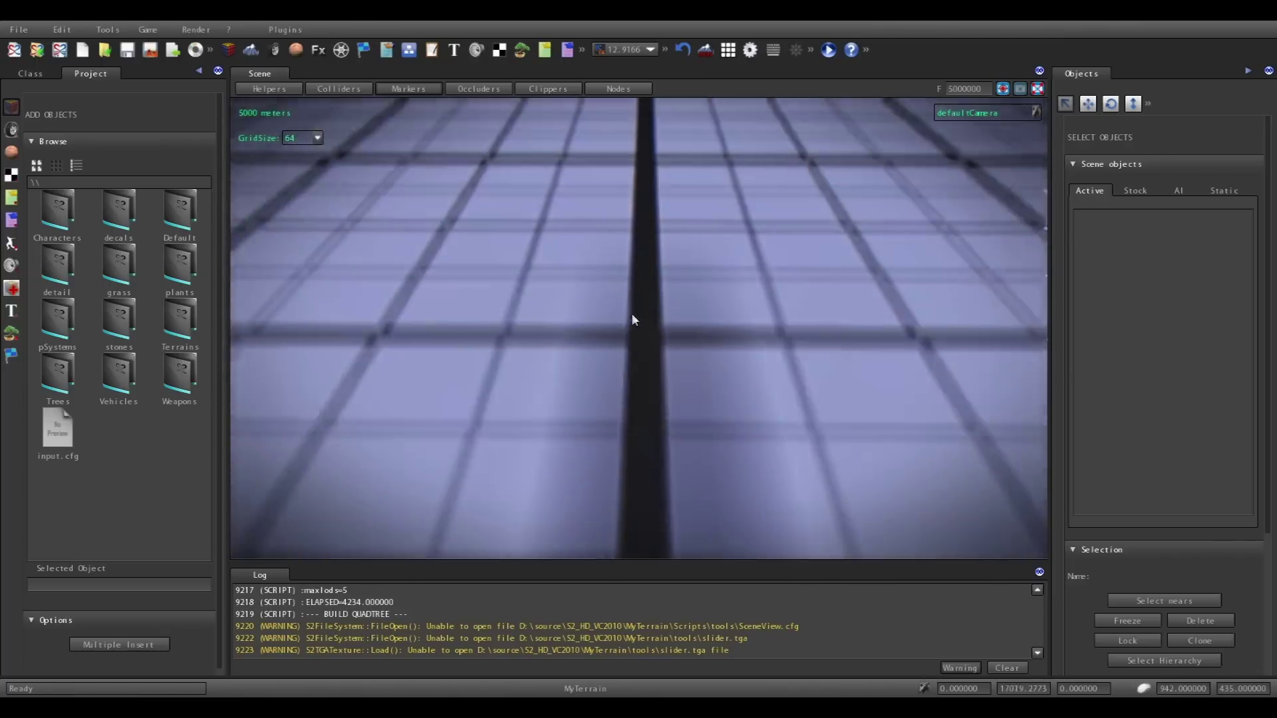
{"action": "right_click_drag", "start_coordinate": [632, 316], "coordinate": [663, 369]}
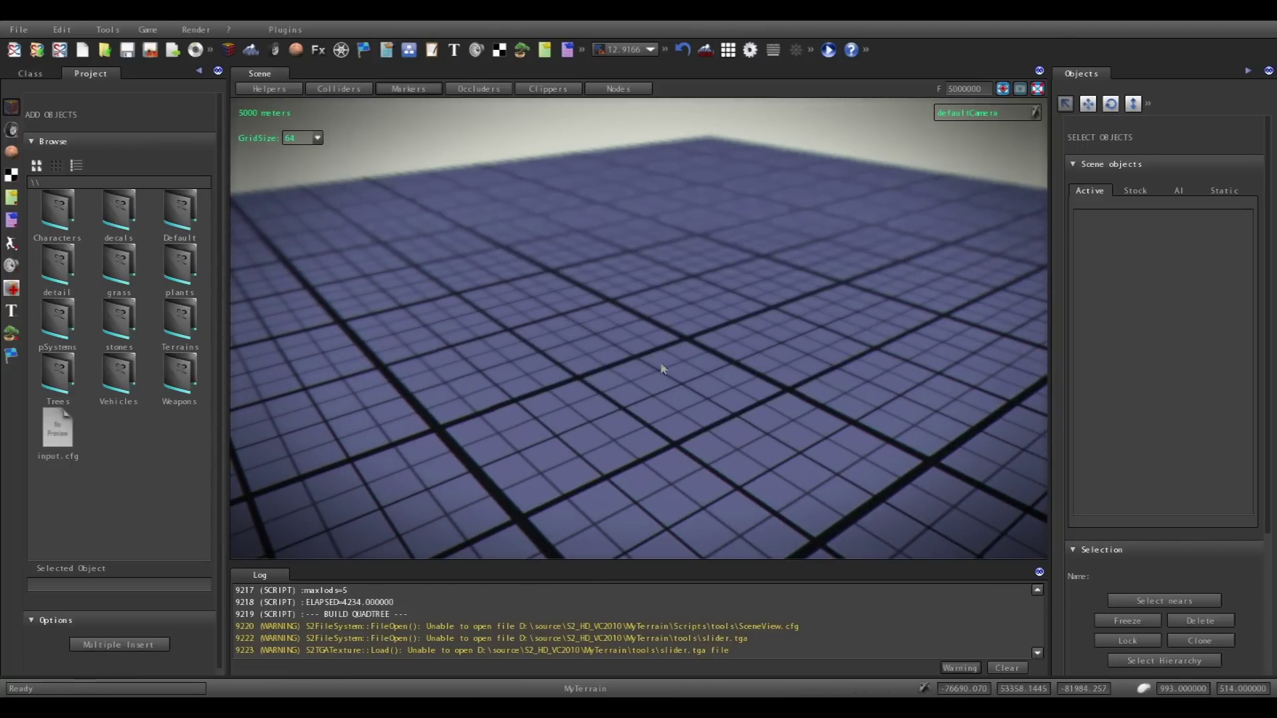
{"action": "mouse_move", "coordinate": [662, 369]}
{"action": "right_mouse_down"}
{"action": "mouse_move", "coordinate": [627, 379]}
{"action": "mouse_move", "coordinate": [652, 365]}
{"action": "right_mouse_up"}
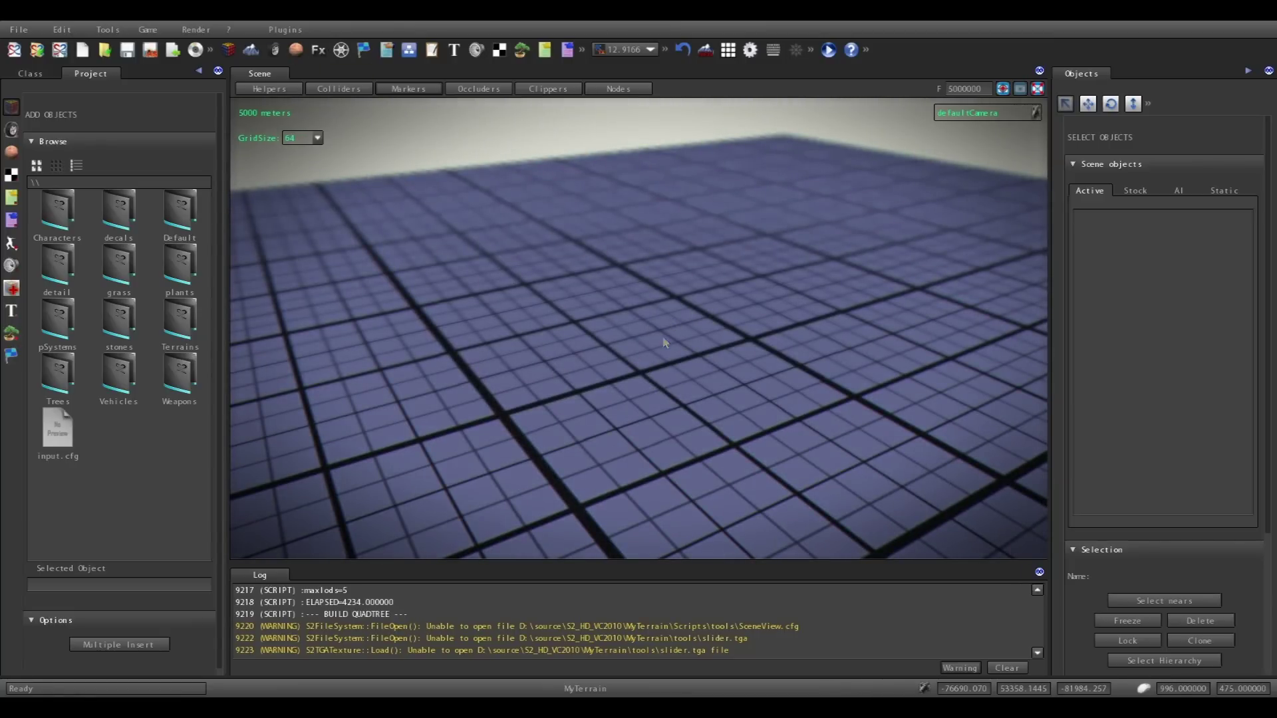
{"action": "mouse_move", "coordinate": [661, 336]}
{"action": "right_mouse_down"}
{"action": "mouse_move", "coordinate": [647, 348]}
{"action": "mouse_move", "coordinate": [664, 347]}
{"action": "right_mouse_up"}
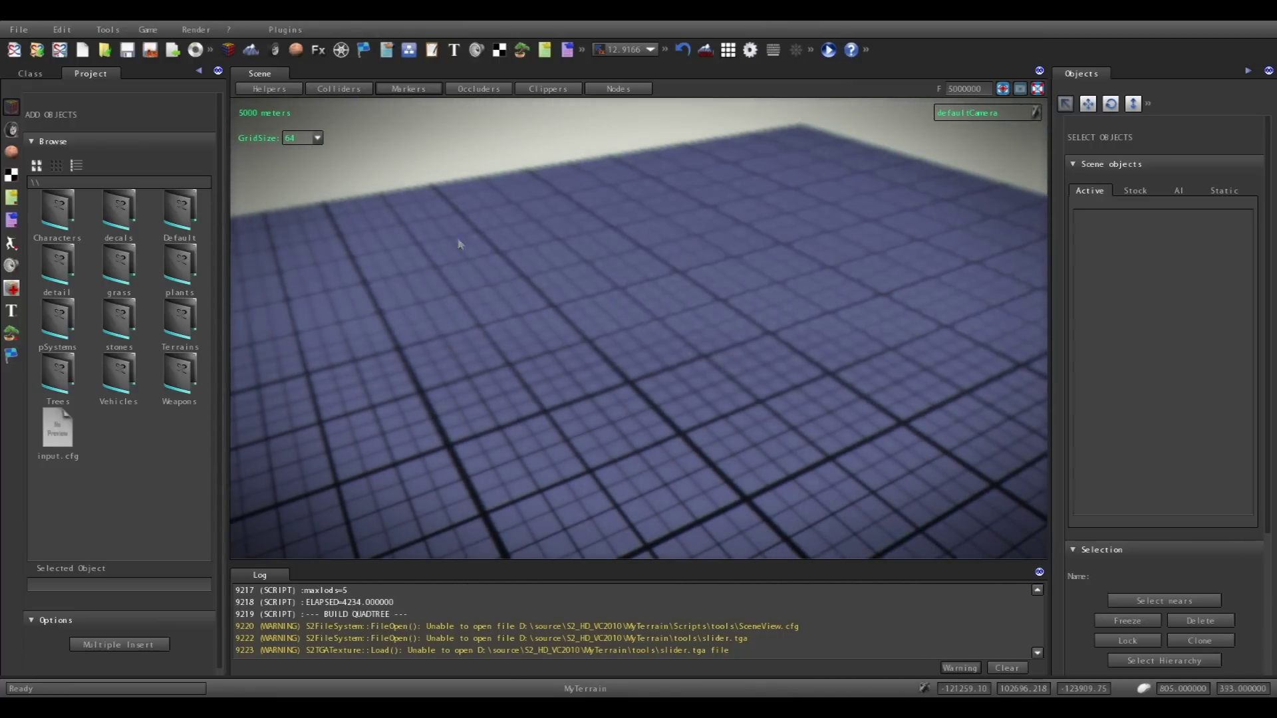
Open the terrain's properties and load prova3.tif from the F: drive as the heightmap to import.
{"action": "left_click", "coordinate": [252, 51]}
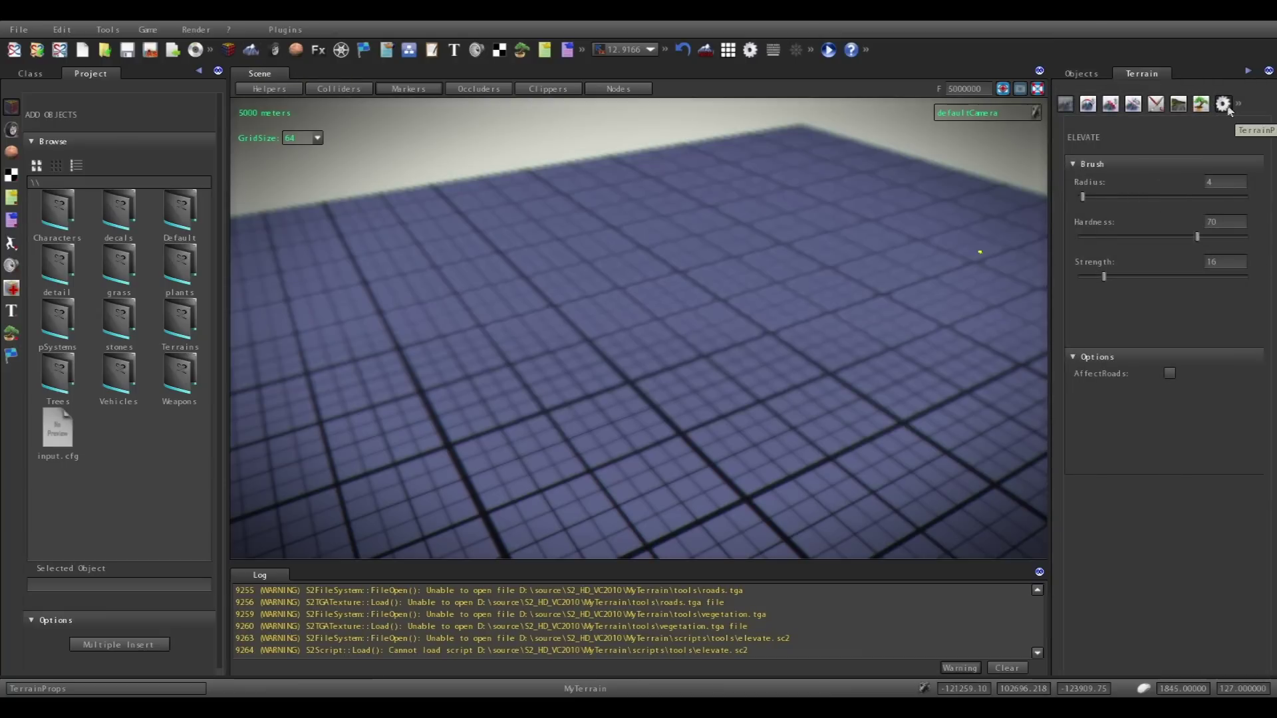
{"action": "left_click", "coordinate": [1226, 106]}
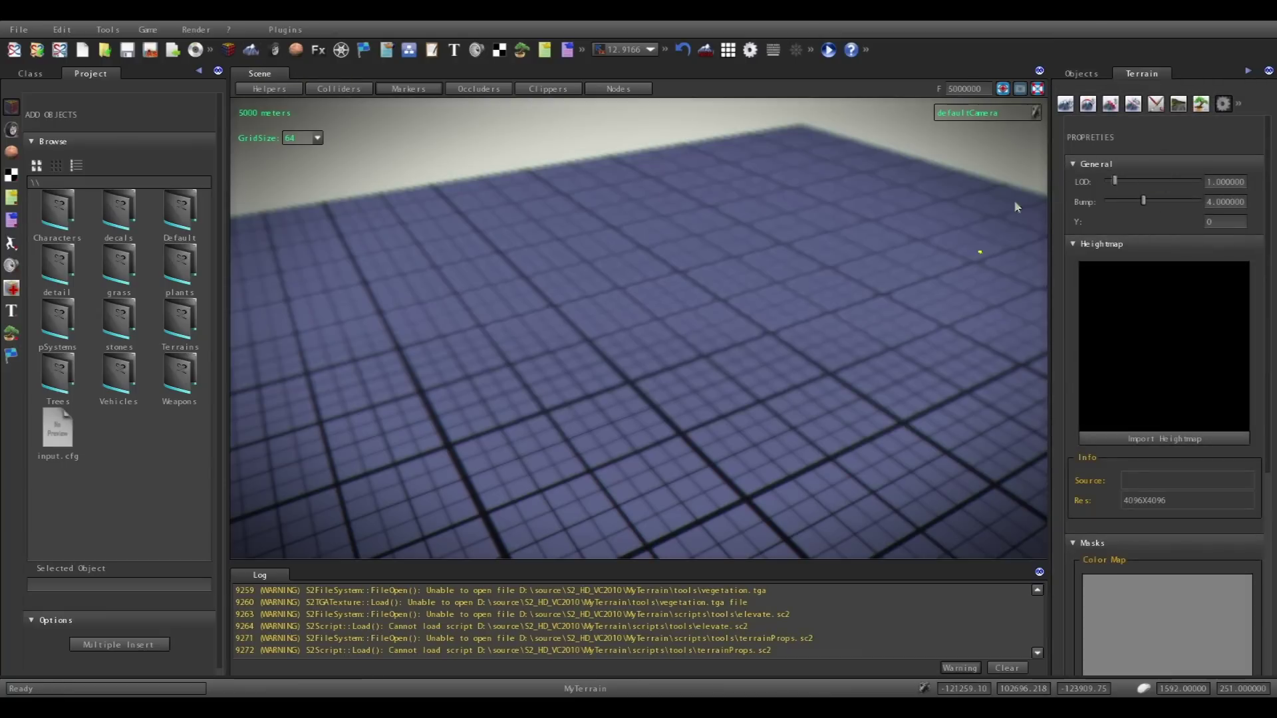
{"action": "left_click", "coordinate": [1153, 440]}
{"action": "left_click", "coordinate": [349, 180]}
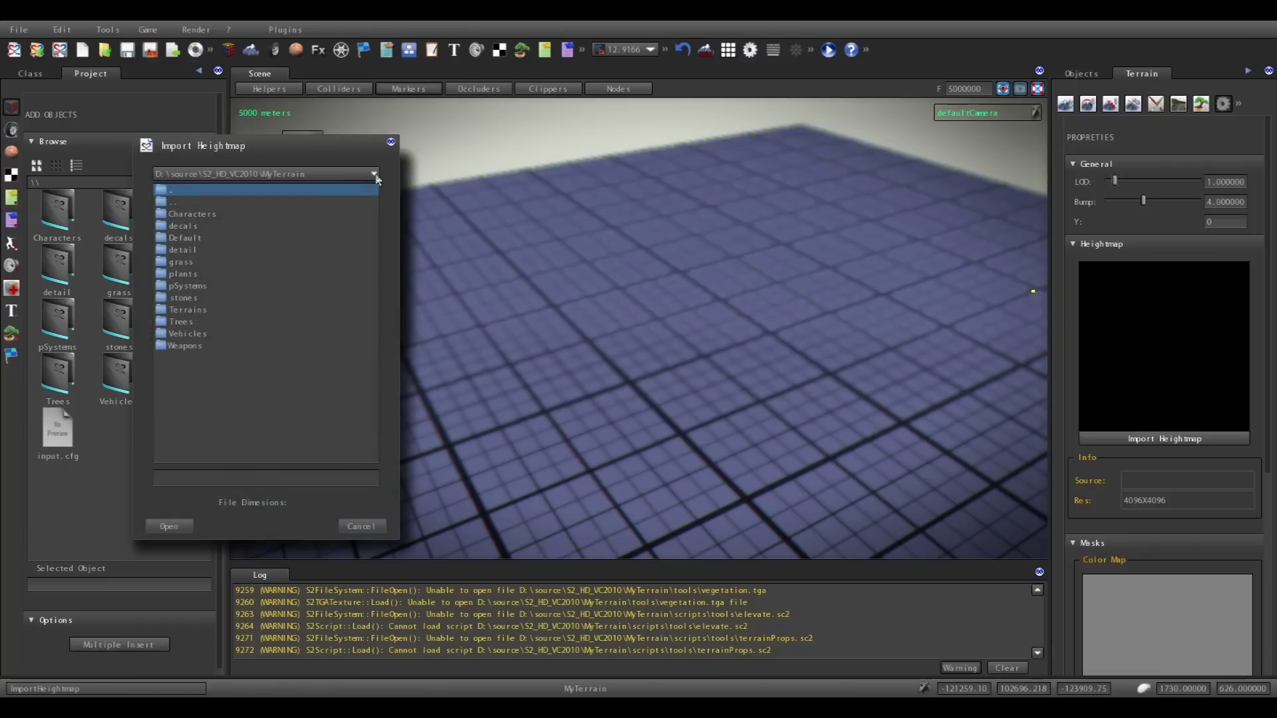
{"action": "left_click", "coordinate": [306, 174]}
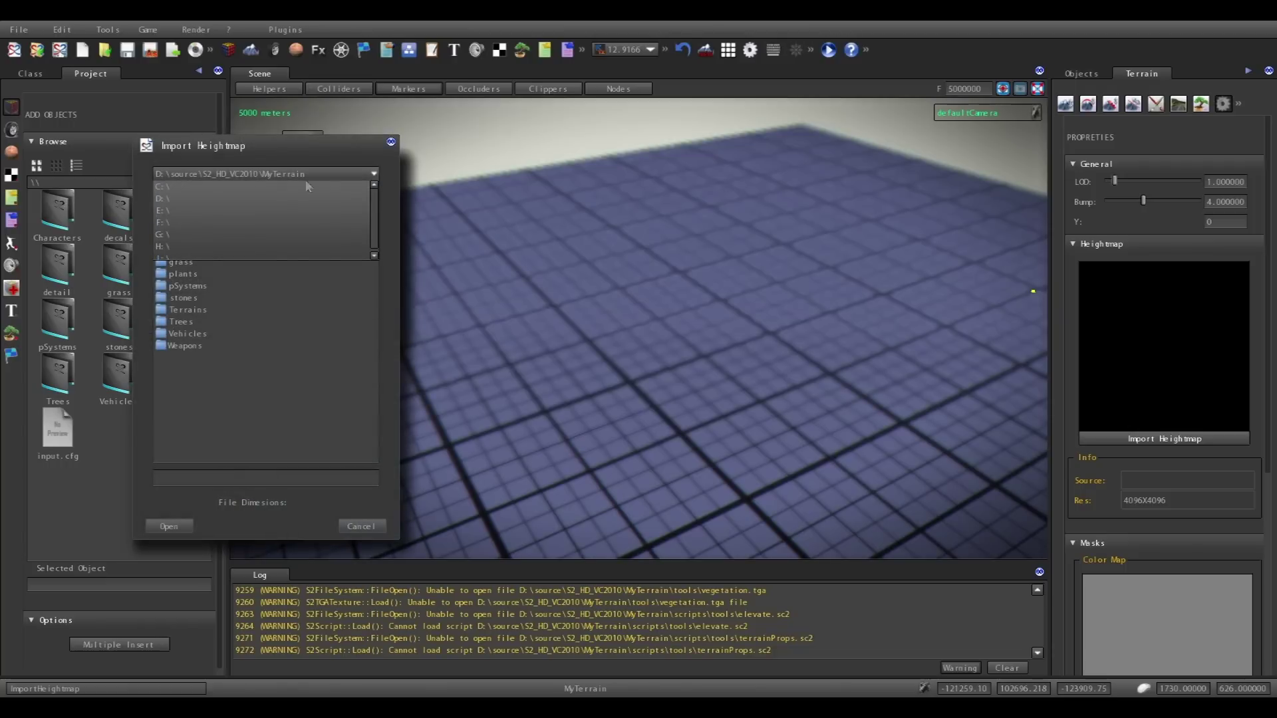
{"action": "left_click", "coordinate": [172, 223]}
{"action": "scroll", "coordinate": [204, 291], "scroll_direction": "down", "scroll_amount": 1}
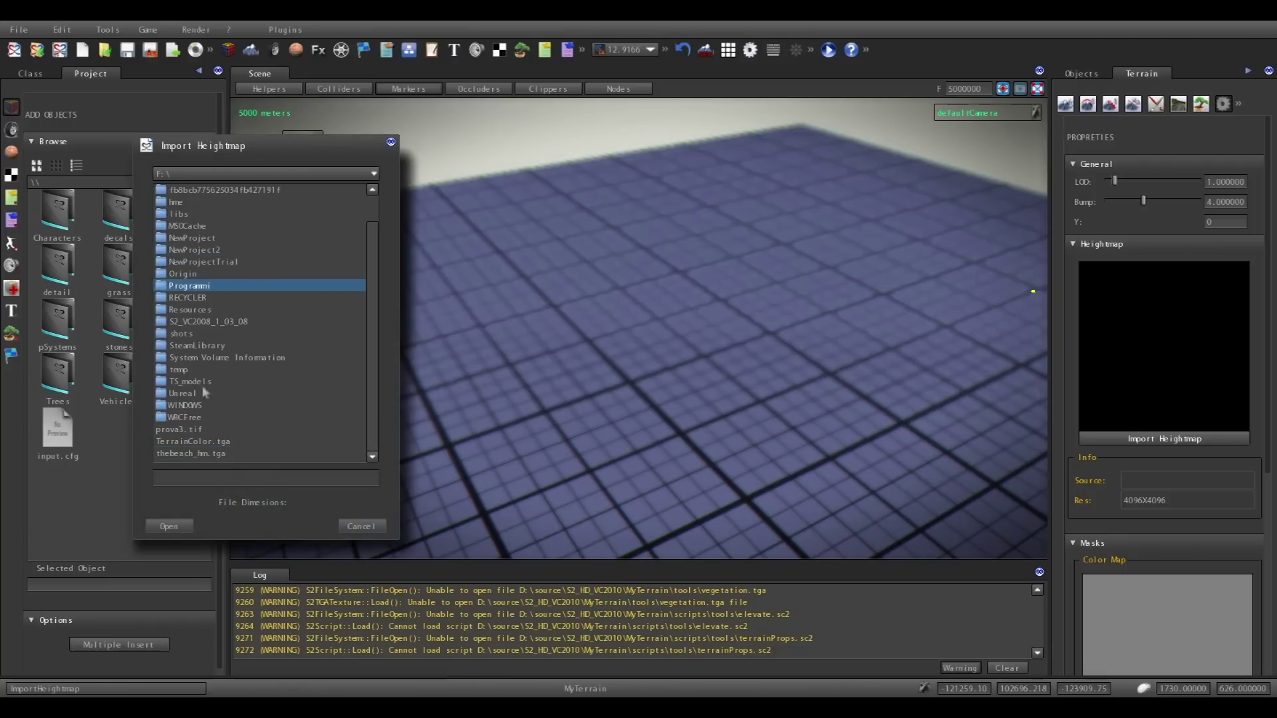
{"action": "left_click", "coordinate": [187, 429]}
{"action": "left_click", "coordinate": [170, 526]}
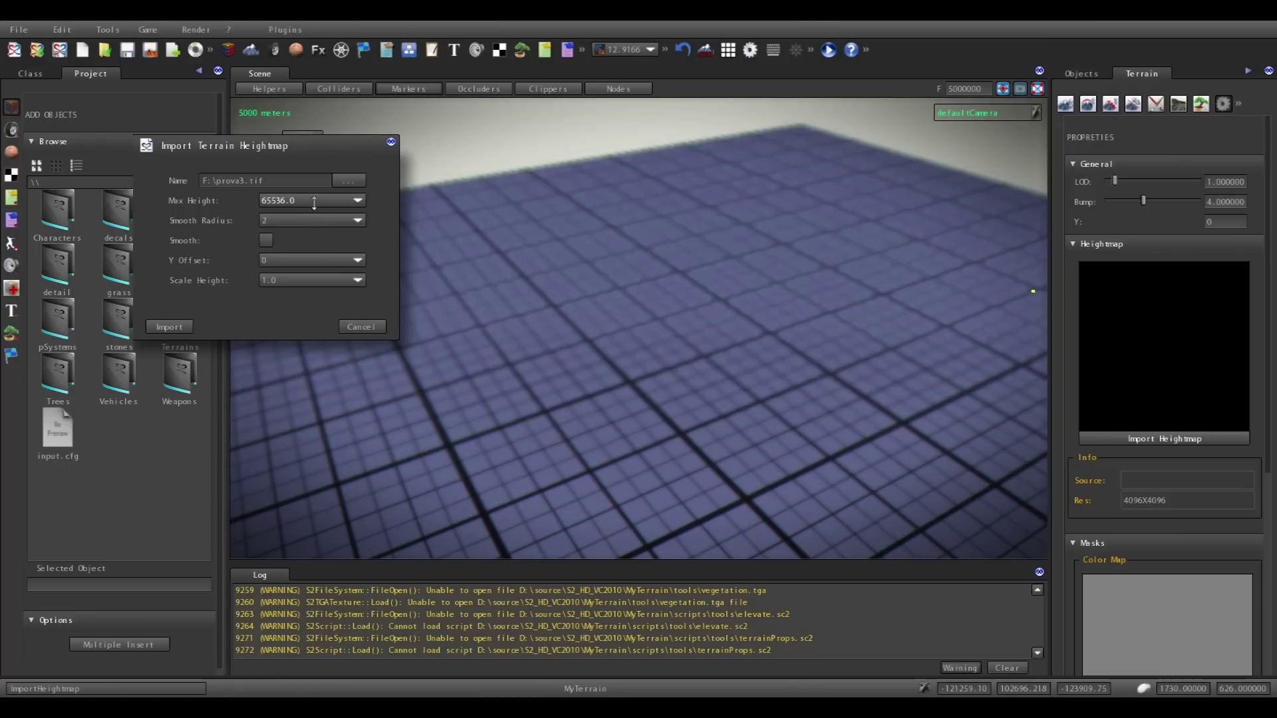
Turn on smoothing for the prova3.tif heightmap and import it onto the terrain.
{"action": "left_click", "coordinate": [358, 201]}
{"action": "left_click", "coordinate": [360, 202]}
{"action": "left_click", "coordinate": [266, 240]}
{"action": "left_click_drag", "start_coordinate": [265, 147], "coordinate": [567, 167]}
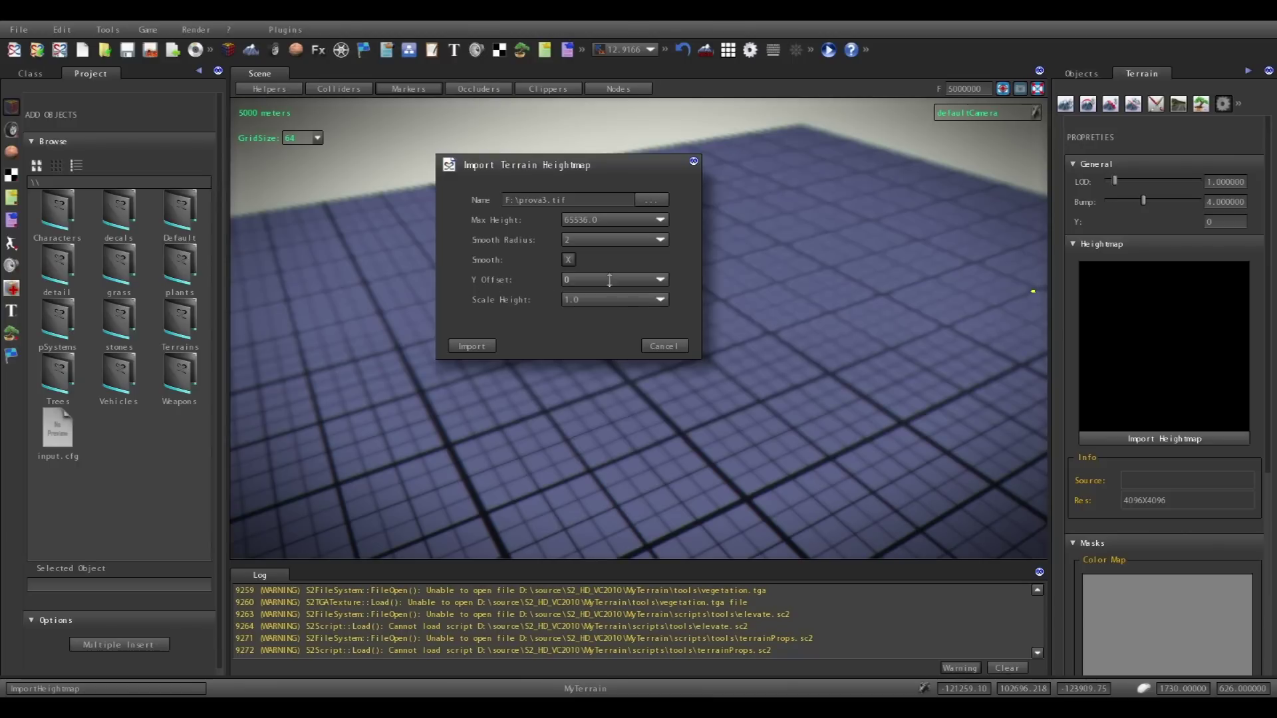
{"action": "left_click", "coordinate": [473, 347]}
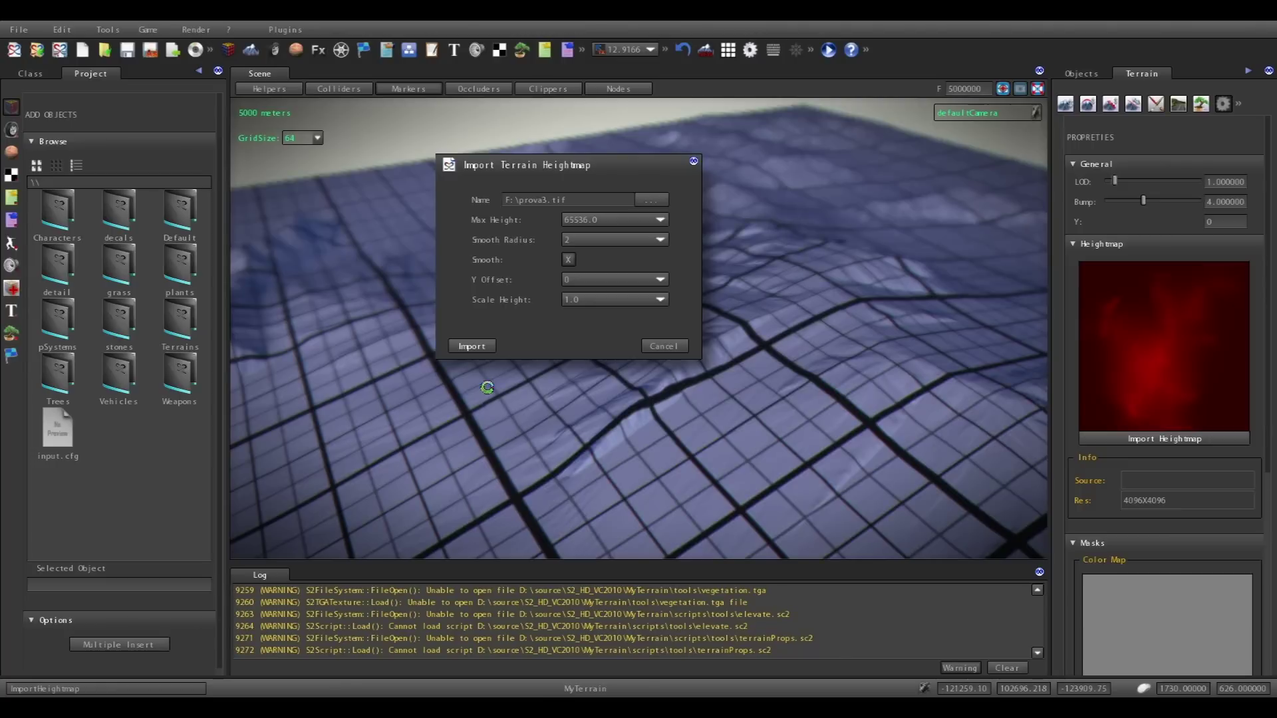
Try different Bump values on the terrain, raising it to about 9.17 and lowering it again.
{"action": "right_click_drag", "start_coordinate": [522, 456], "coordinate": [602, 454]}
{"action": "key", "text": "d"}
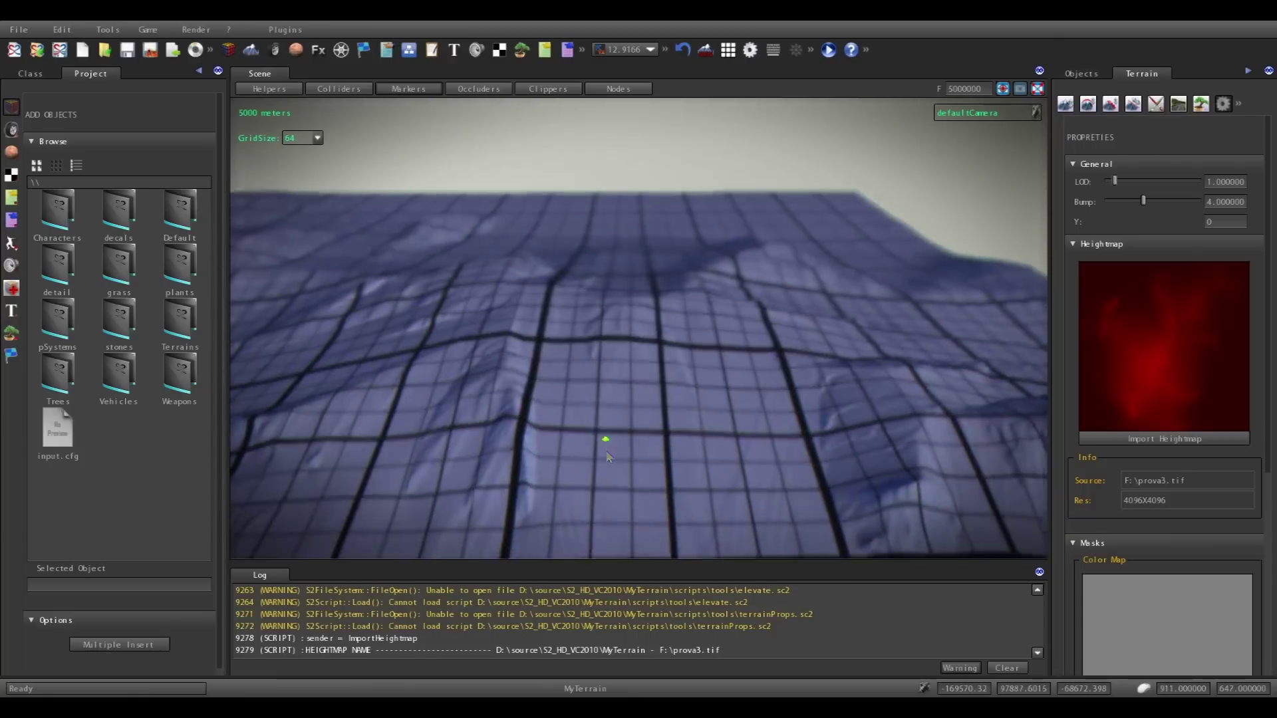
{"action": "right_click_drag", "start_coordinate": [606, 457], "coordinate": [604, 427]}
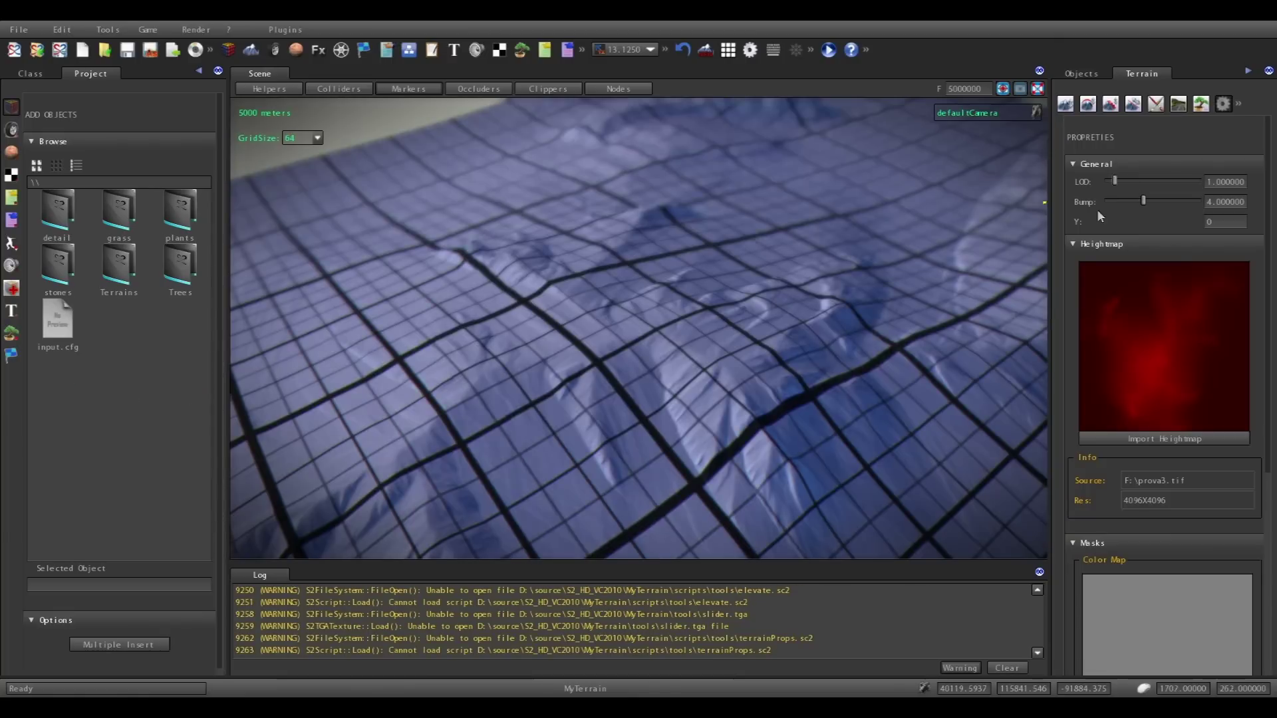
{"action": "scroll", "coordinate": [703, 342], "scroll_direction": "down", "scroll_amount": 3}
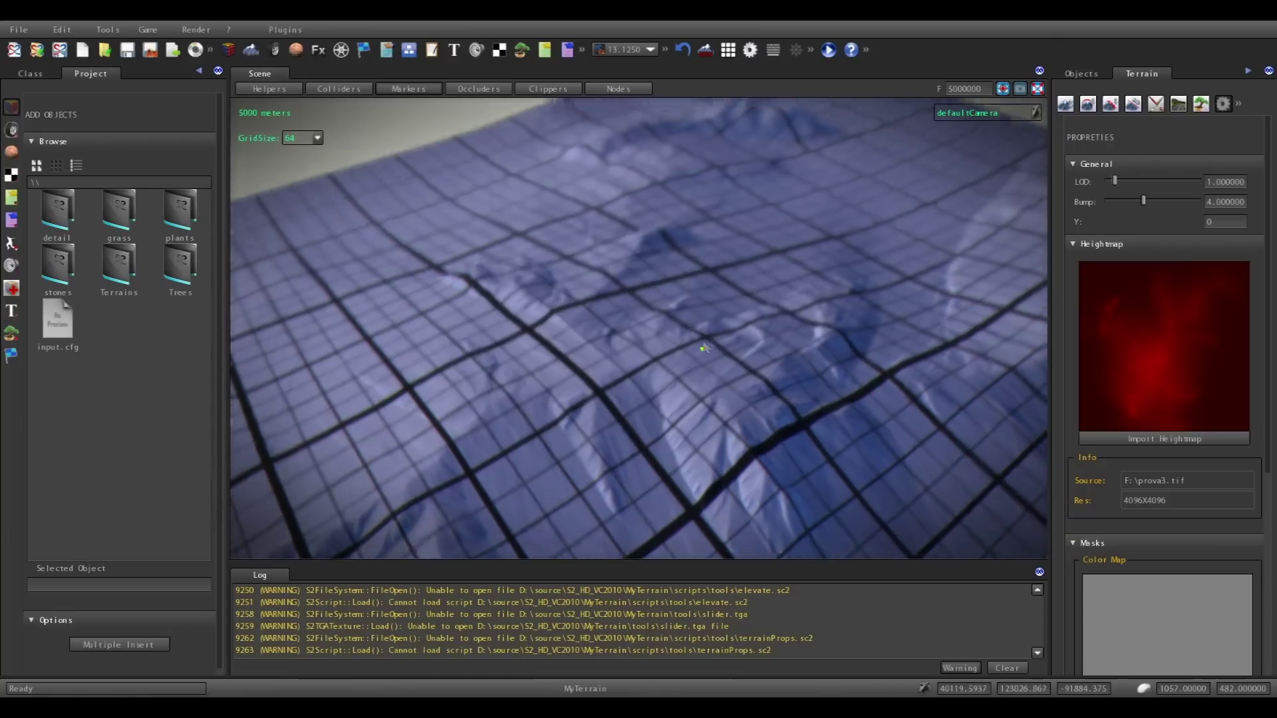
{"action": "mouse_move", "coordinate": [712, 342]}
{"action": "right_mouse_down"}
{"action": "mouse_move", "coordinate": [693, 353]}
{"action": "mouse_move", "coordinate": [692, 332]}
{"action": "right_mouse_up"}
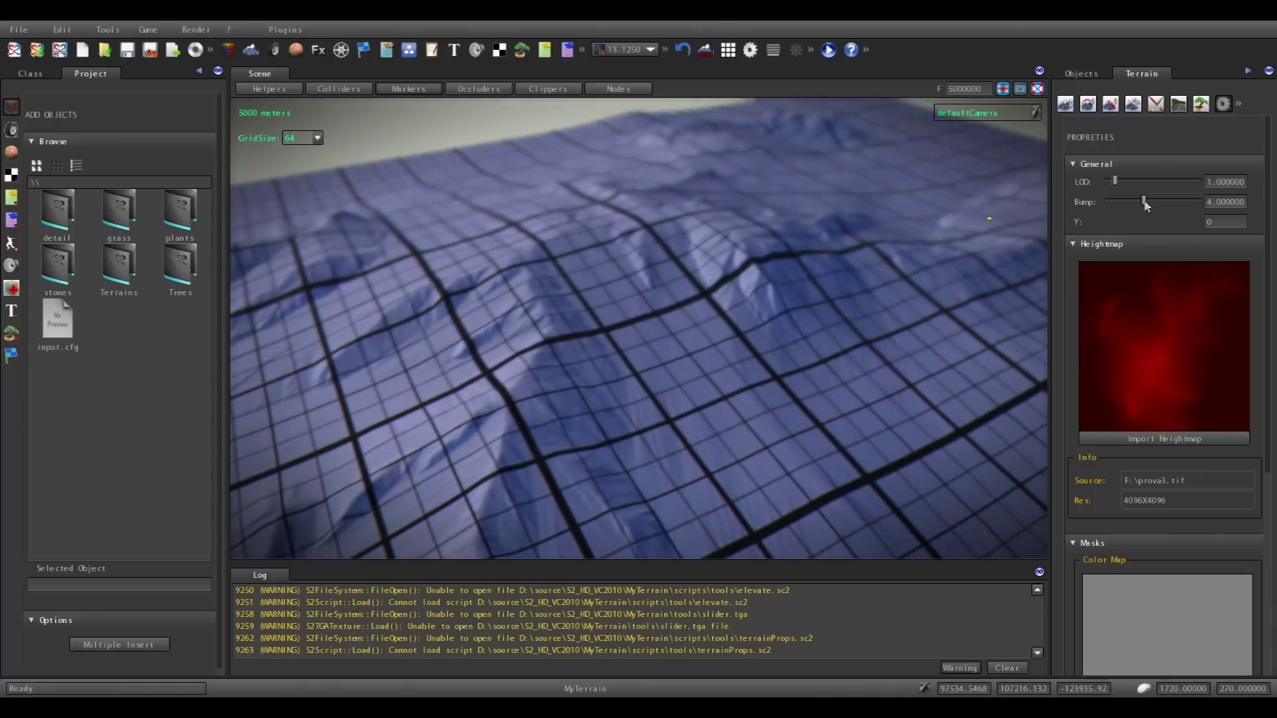
{"action": "left_click_drag", "start_coordinate": [1145, 206], "coordinate": [1156, 205]}
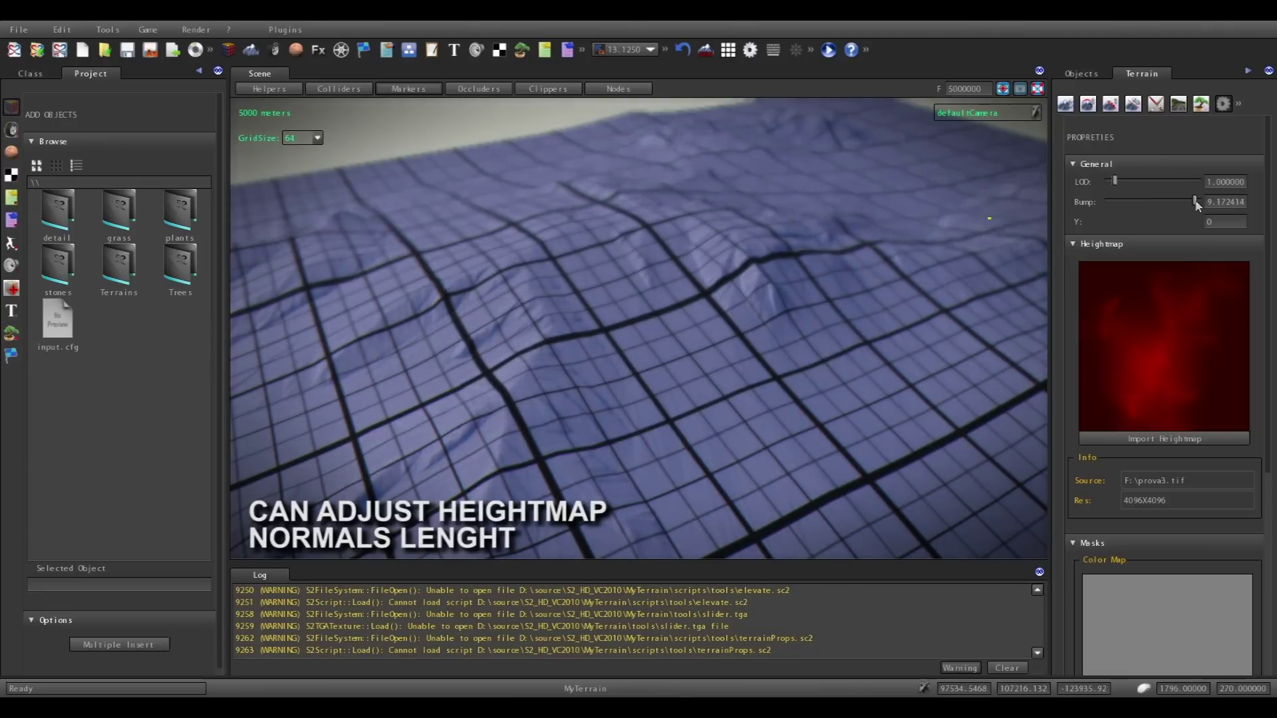
{"action": "left_click_drag", "start_coordinate": [1177, 204], "coordinate": [1137, 205]}
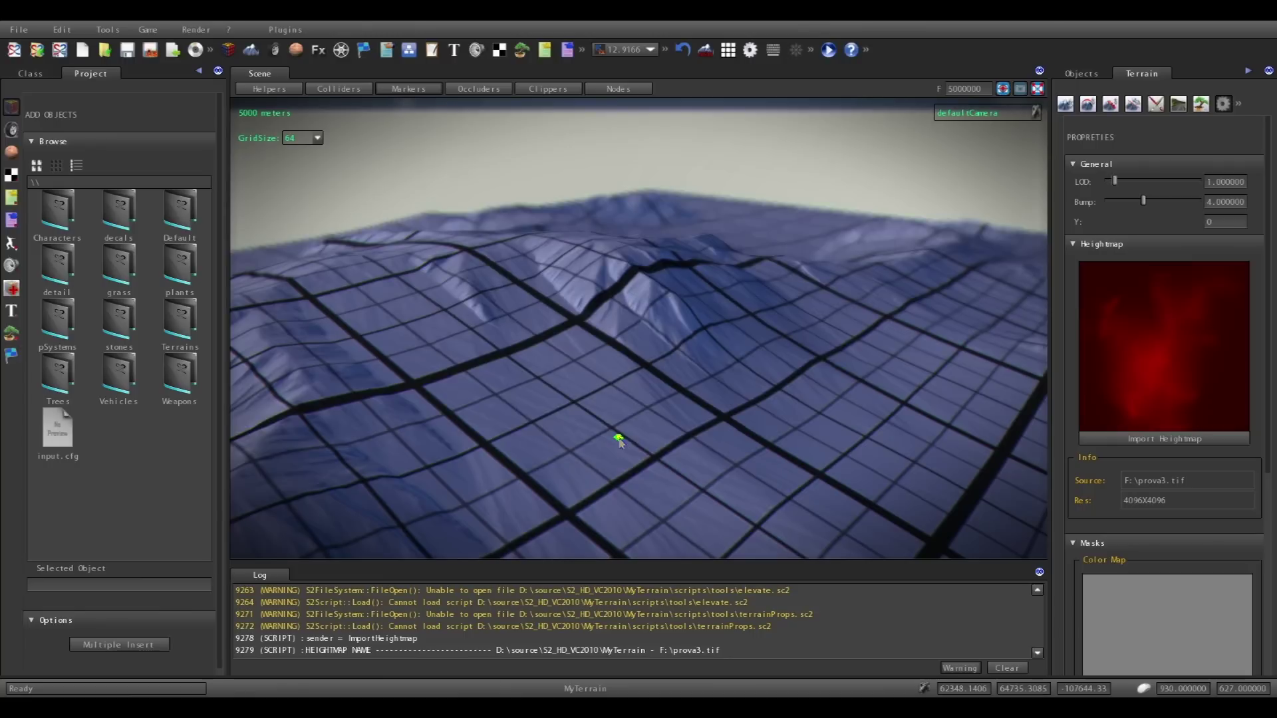
Add the texture TerrainColor.tga from the F: drive to the project's Terrains folder.
{"action": "left_click_drag", "start_coordinate": [1267, 291], "coordinate": [1273, 434]}
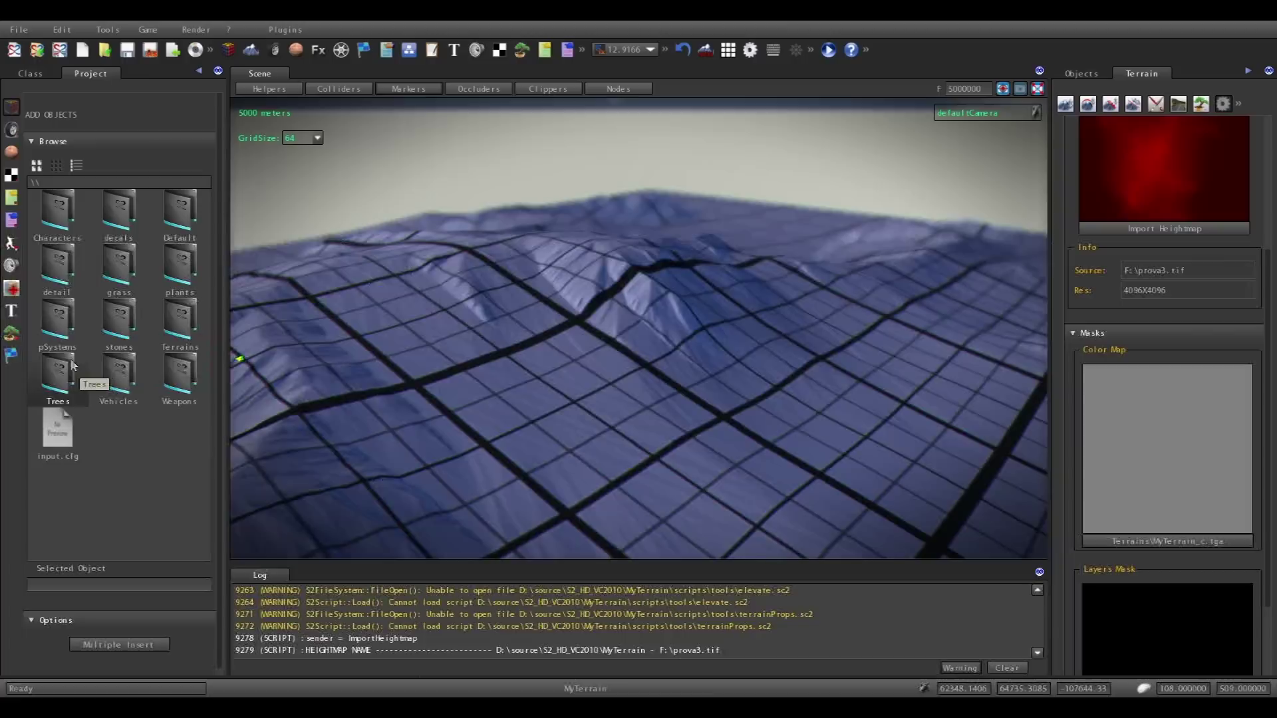
{"action": "double_click", "coordinate": [186, 337]}
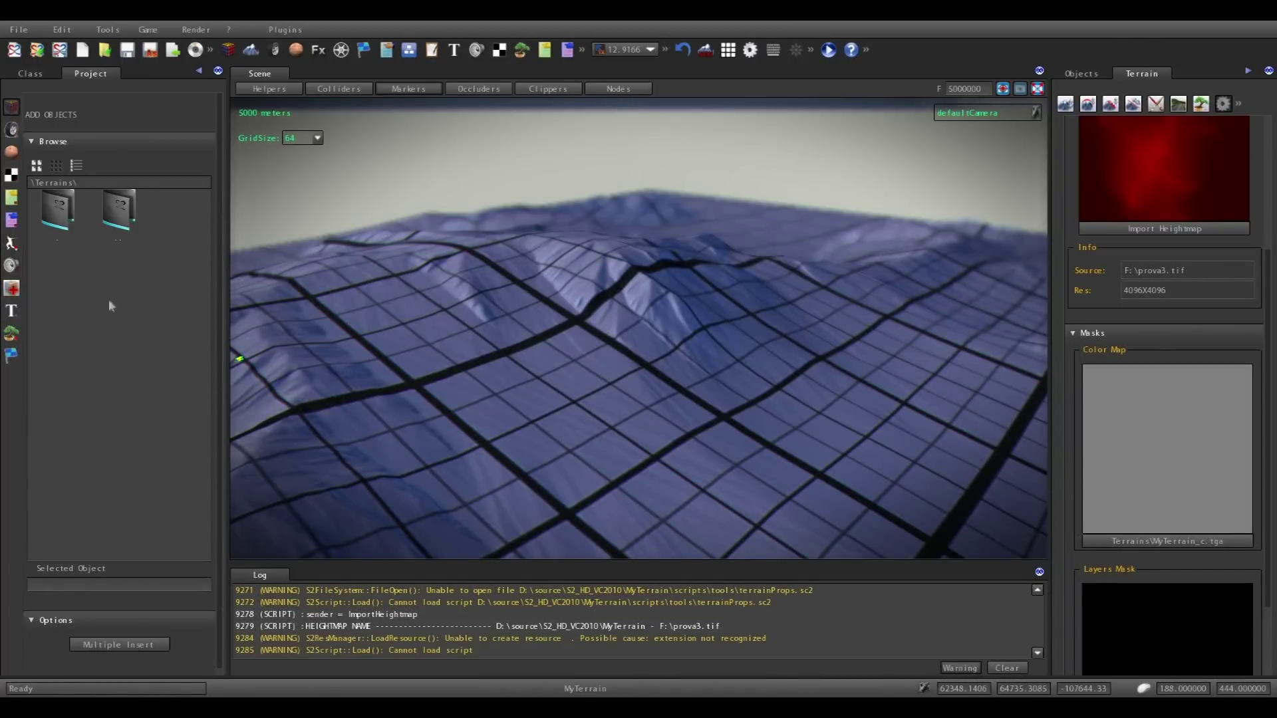
{"action": "left_click", "coordinate": [13, 175]}
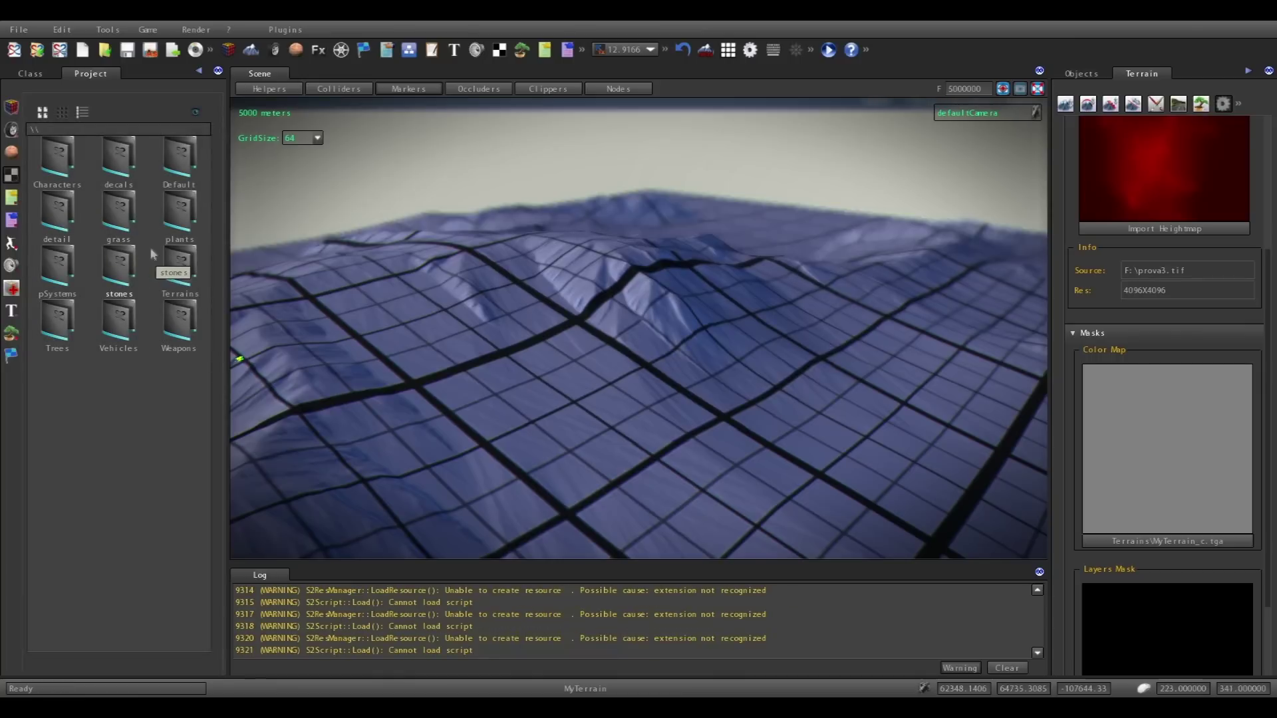
{"action": "double_click", "coordinate": [177, 268]}
{"action": "right_click", "coordinate": [189, 336]}
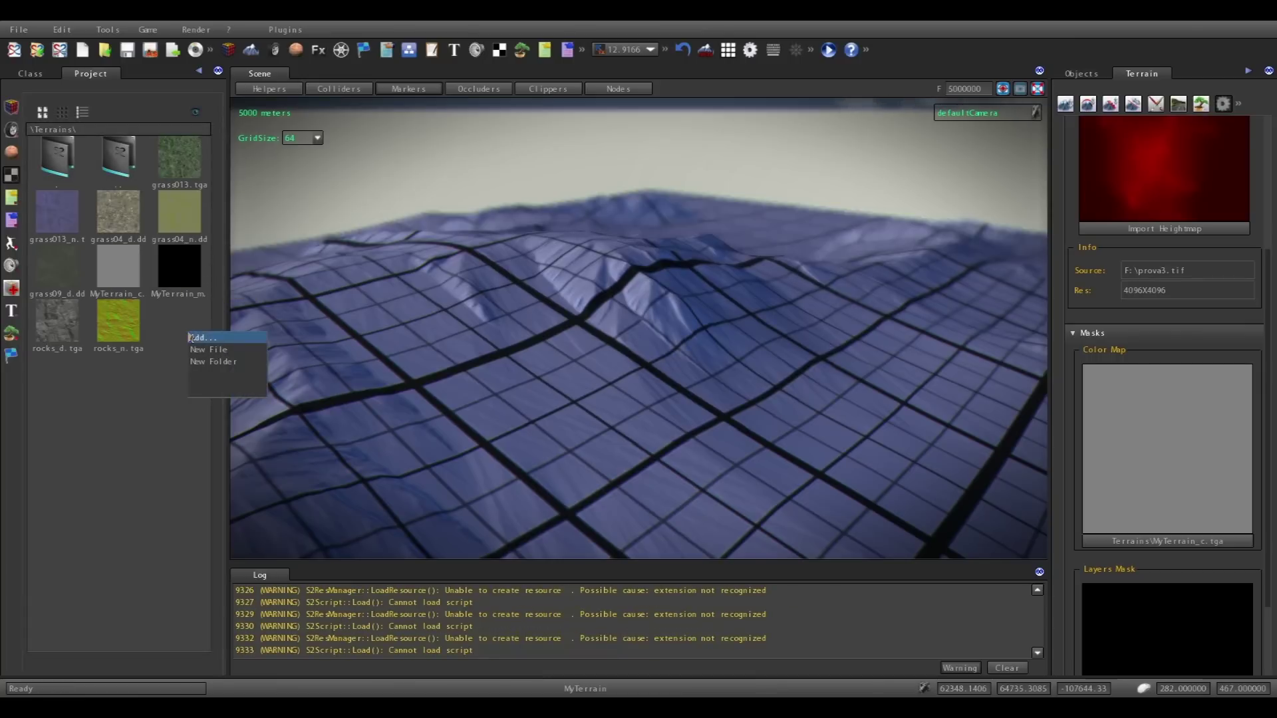
{"action": "left_click", "coordinate": [203, 339]}
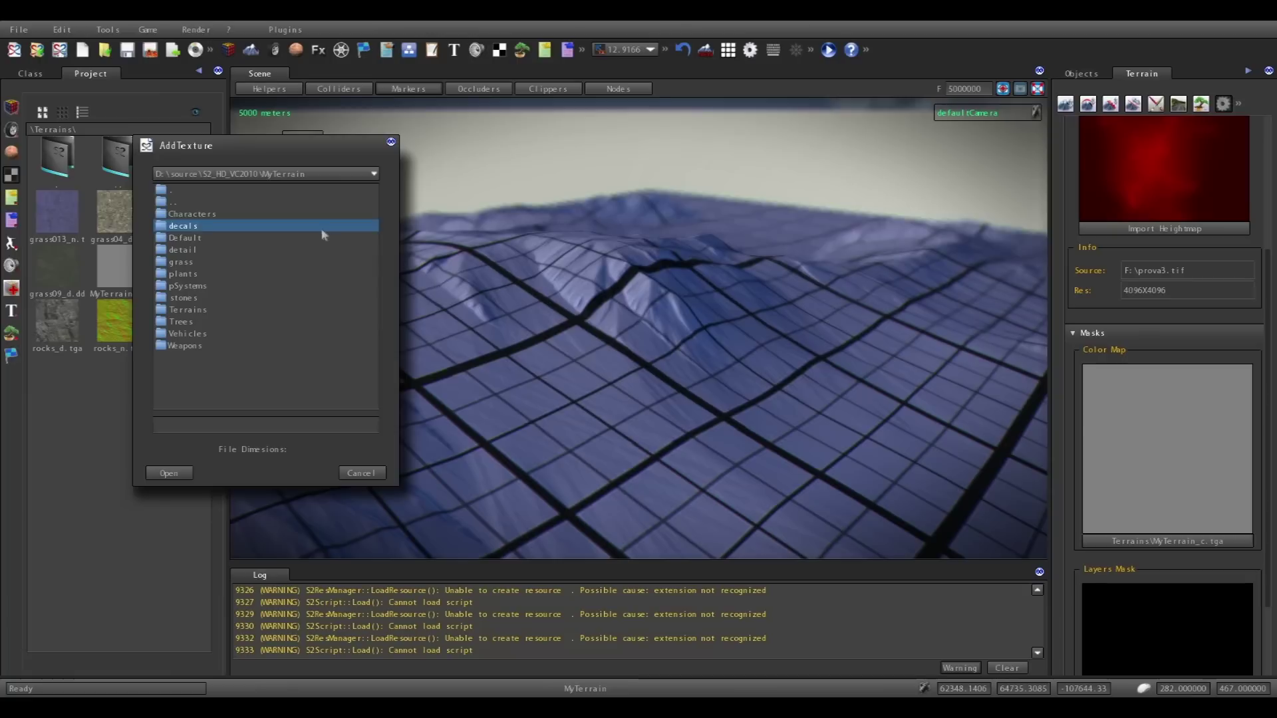
{"action": "left_click", "coordinate": [377, 173]}
{"action": "left_click", "coordinate": [171, 229]}
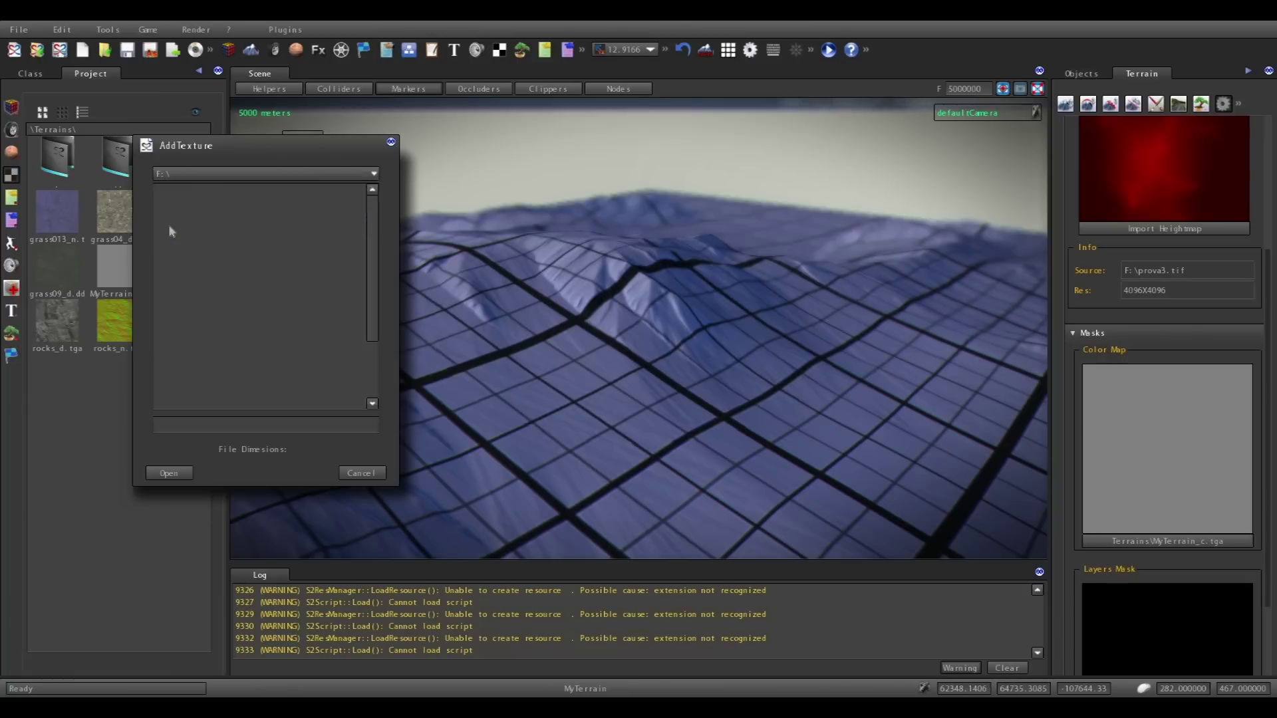
{"action": "scroll", "coordinate": [242, 323], "scroll_direction": "down", "scroll_amount": 3}
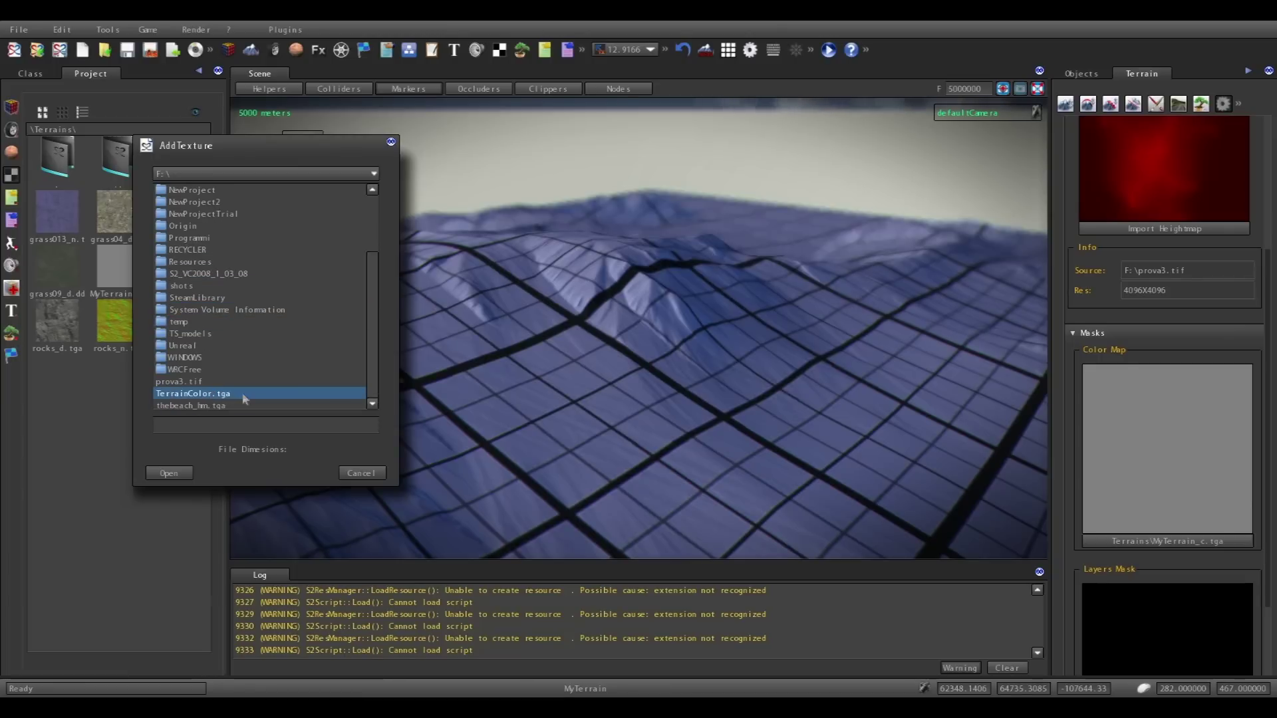
{"action": "left_click", "coordinate": [187, 473]}
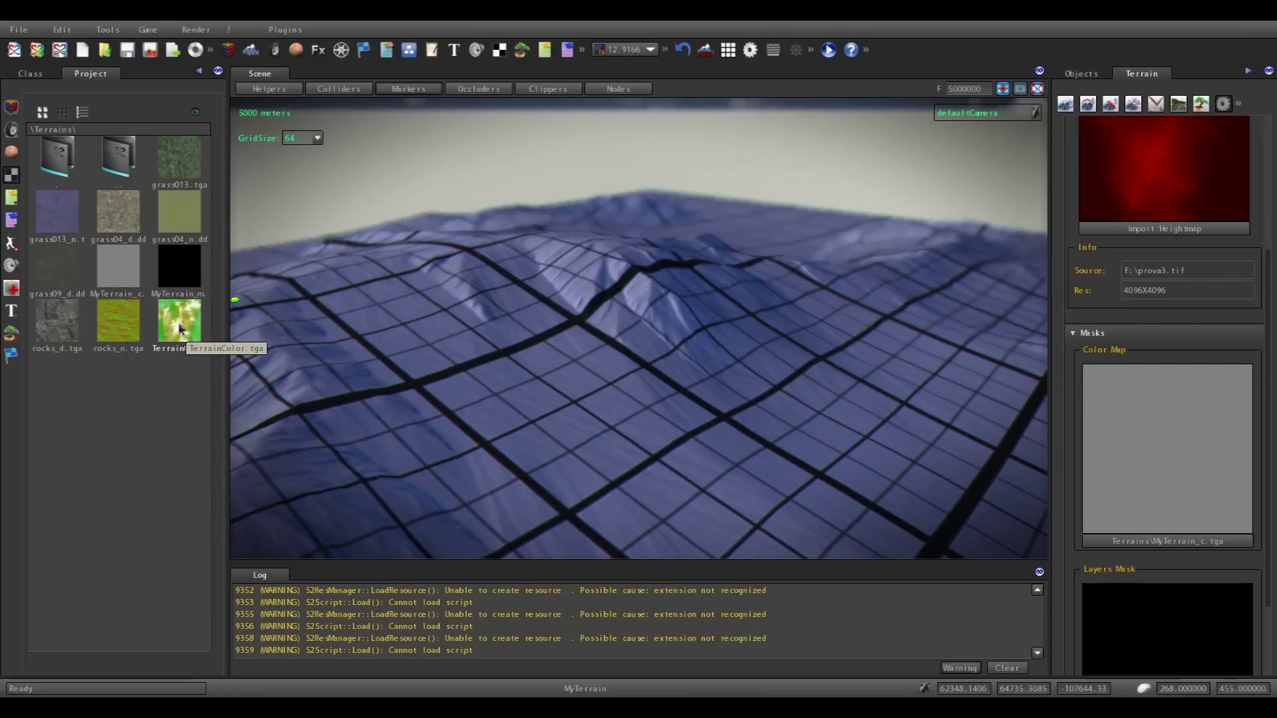
Assign TerrainColor.tga from the Terrains folder as the terrain's color map.
{"action": "left_click_drag", "start_coordinate": [180, 326], "coordinate": [1161, 426]}
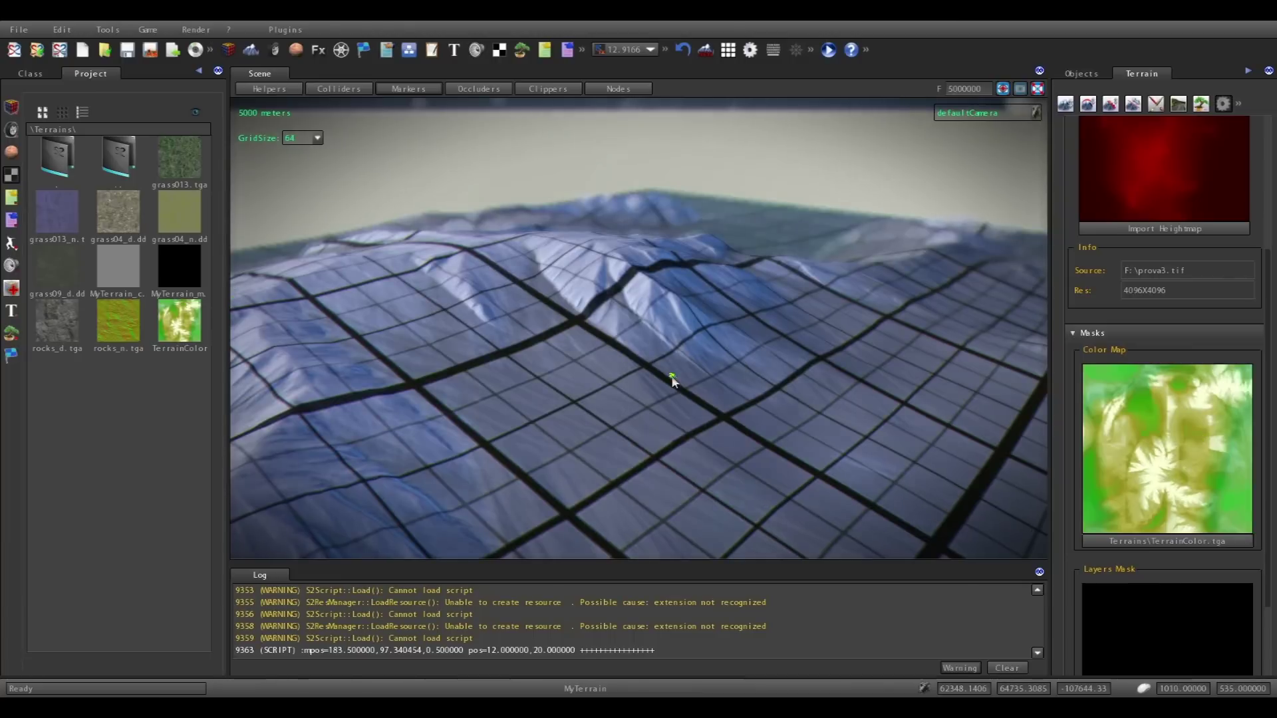
{"action": "middle_click_drag", "start_coordinate": [684, 367], "coordinate": [996, 452]}
{"action": "scroll", "coordinate": [1130, 450], "scroll_direction": "up", "scroll_amount": 3}
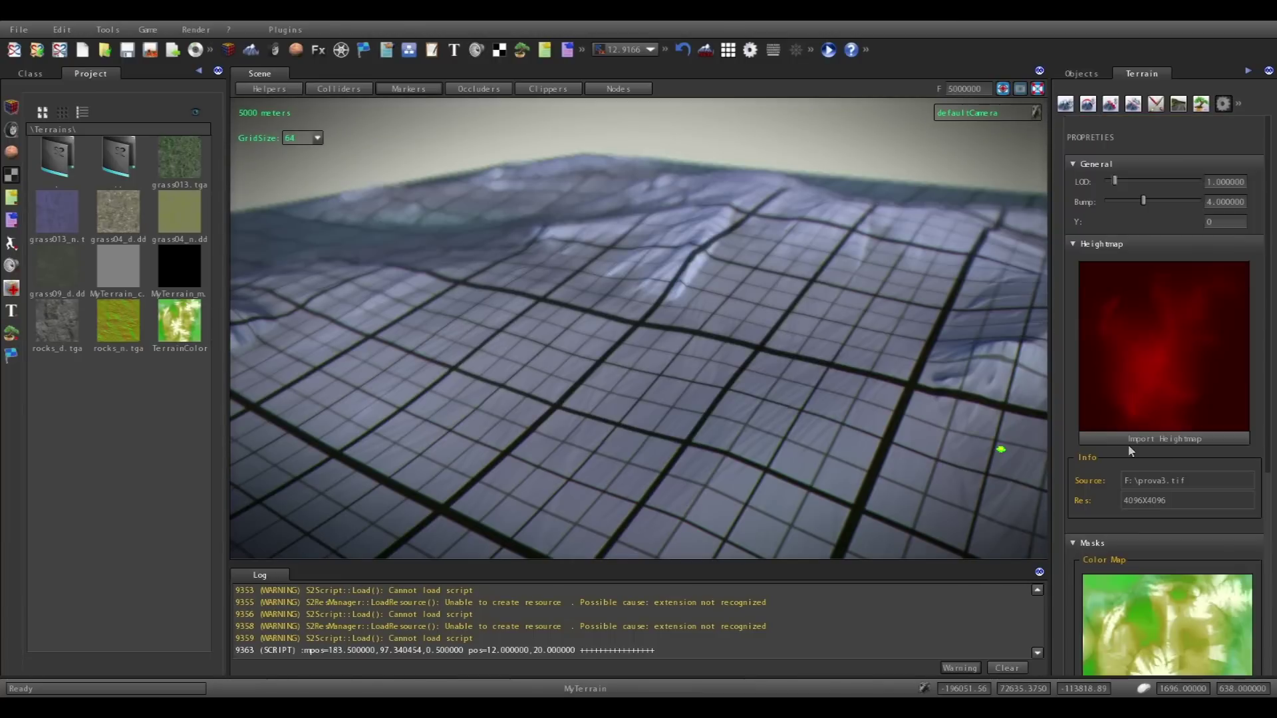
Switch to terrain painting and set the base texture's X and Y tiles to 2000.
{"action": "left_click", "coordinate": [1158, 110]}
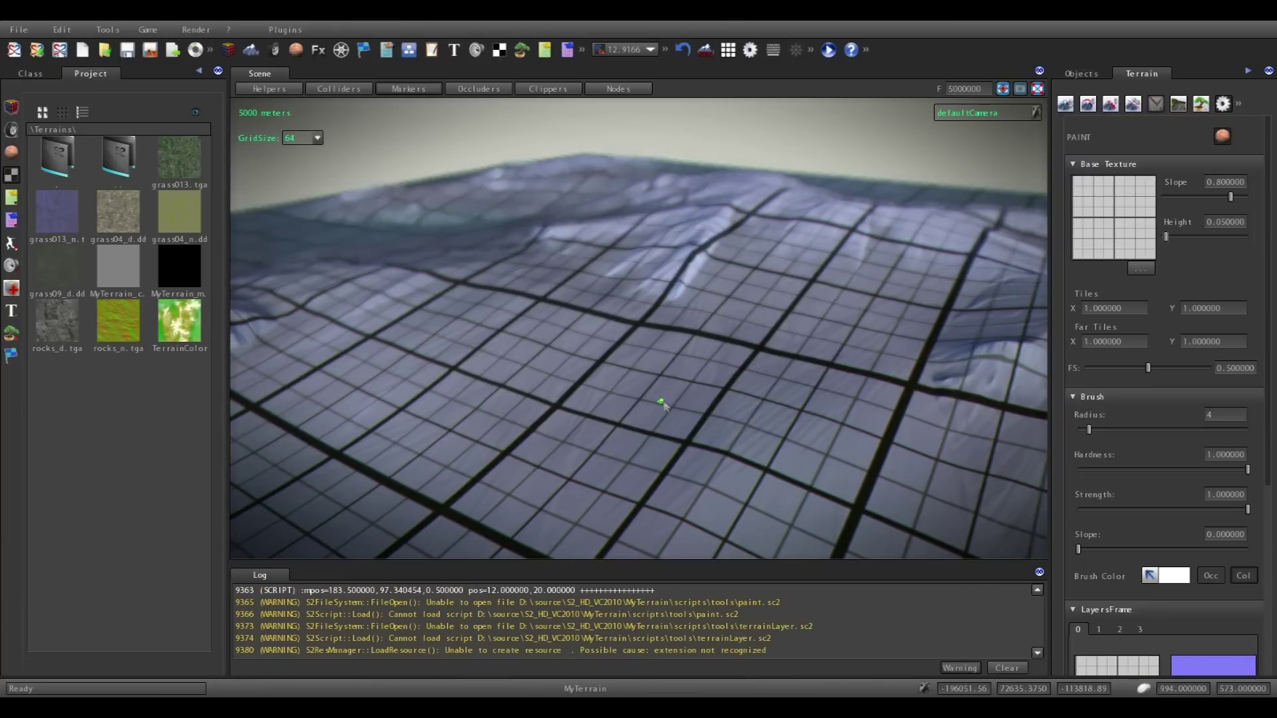
{"action": "middle_click_drag", "start_coordinate": [666, 394], "coordinate": [871, 397]}
{"action": "key", "text": "w"}
{"action": "key", "text": "d"}
{"action": "key", "text": "w"}
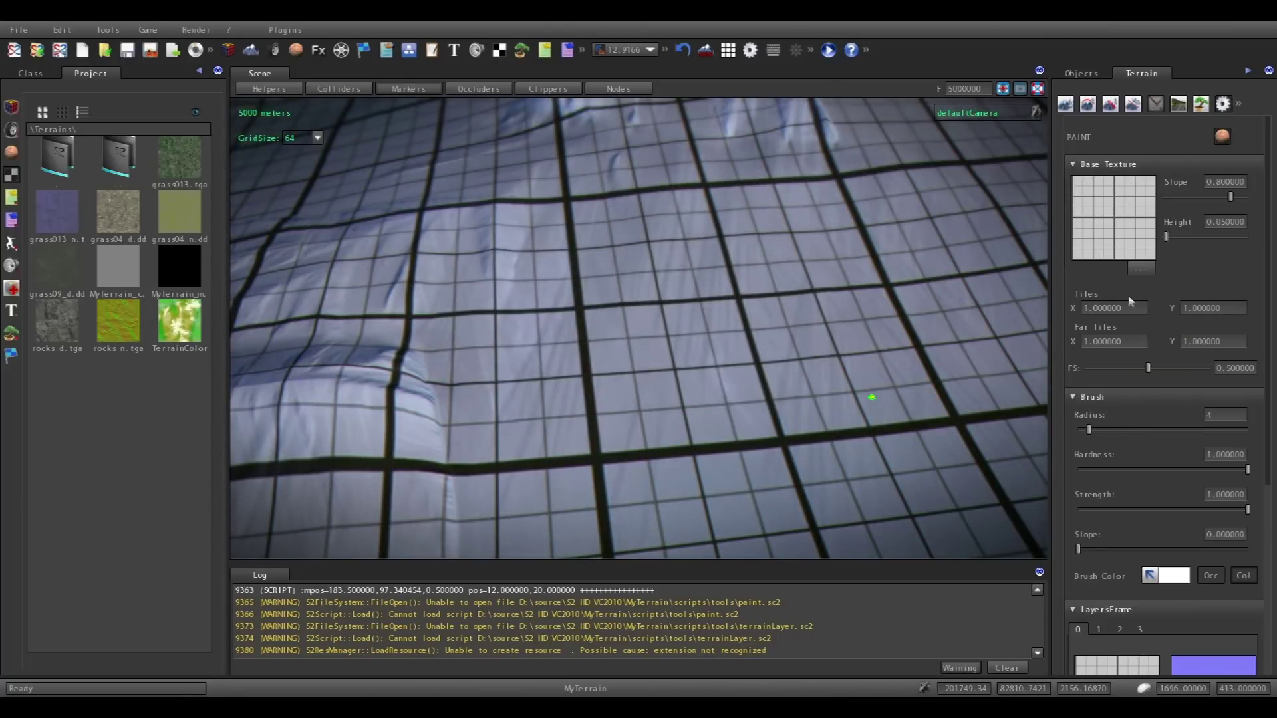
{"action": "middle_click_drag", "start_coordinate": [653, 435], "coordinate": [660, 429]}
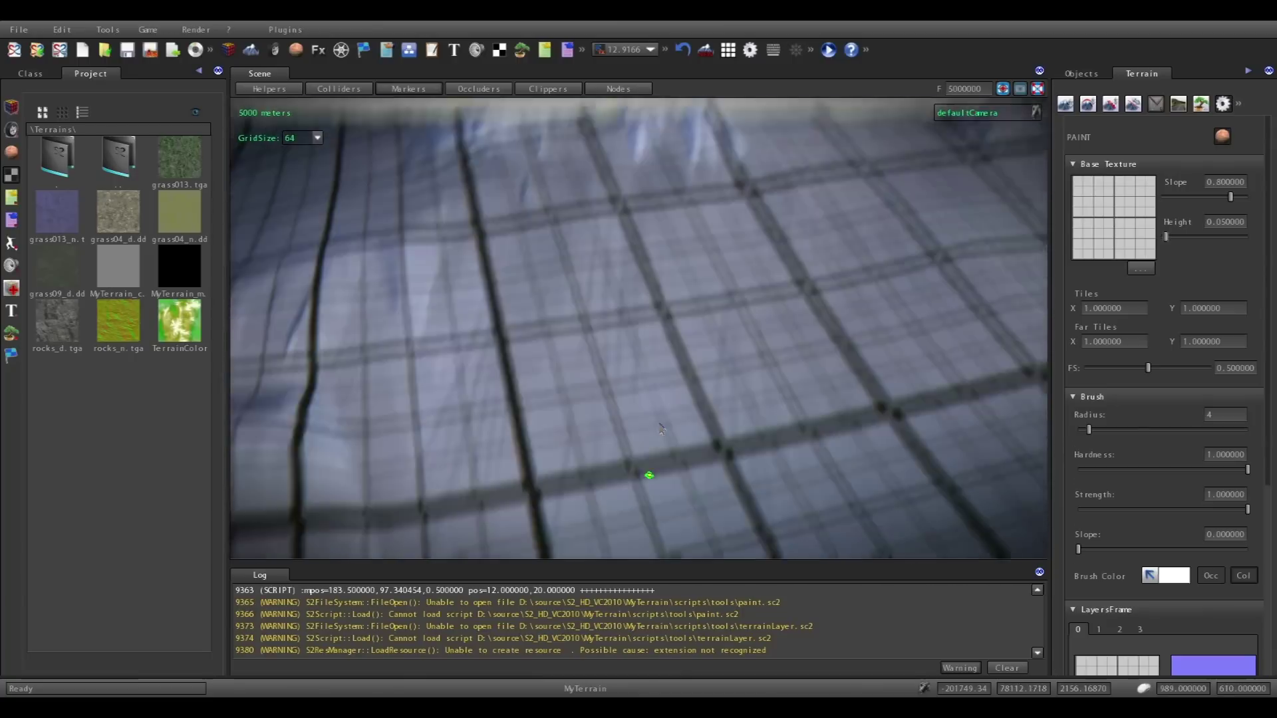
{"action": "left_click", "coordinate": [1126, 308]}
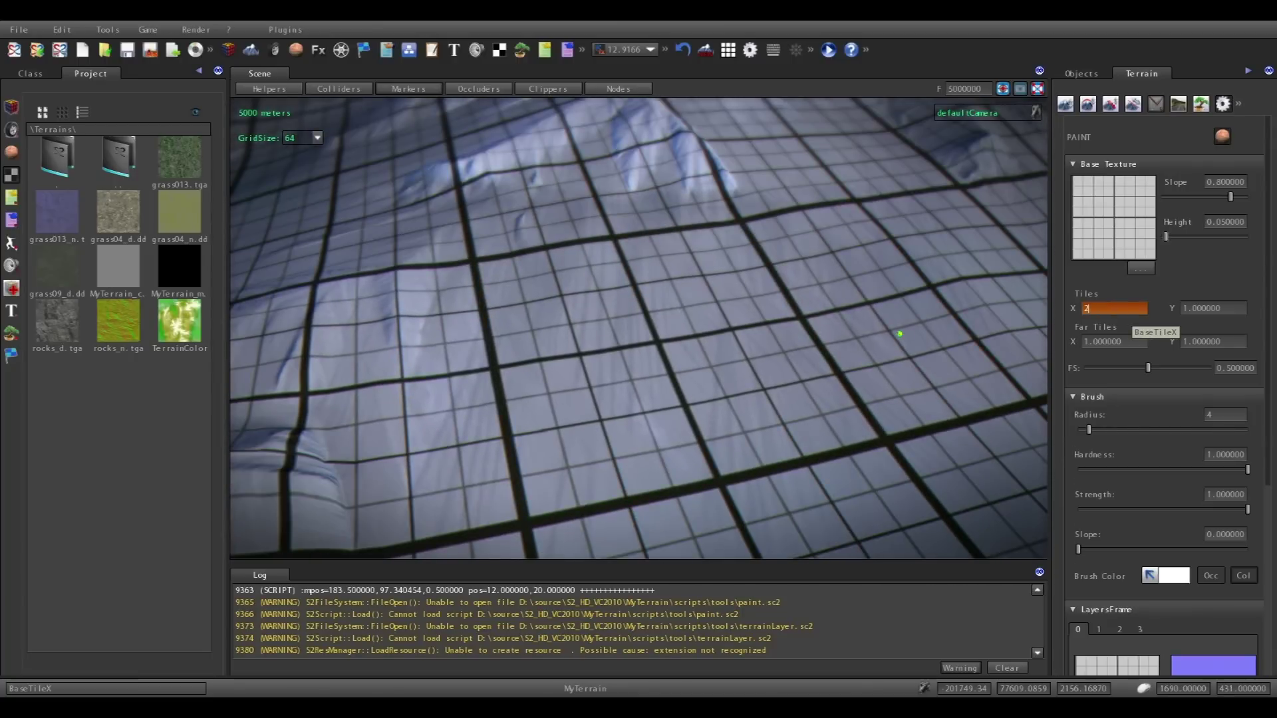
{"action": "key", "text": "Return"}
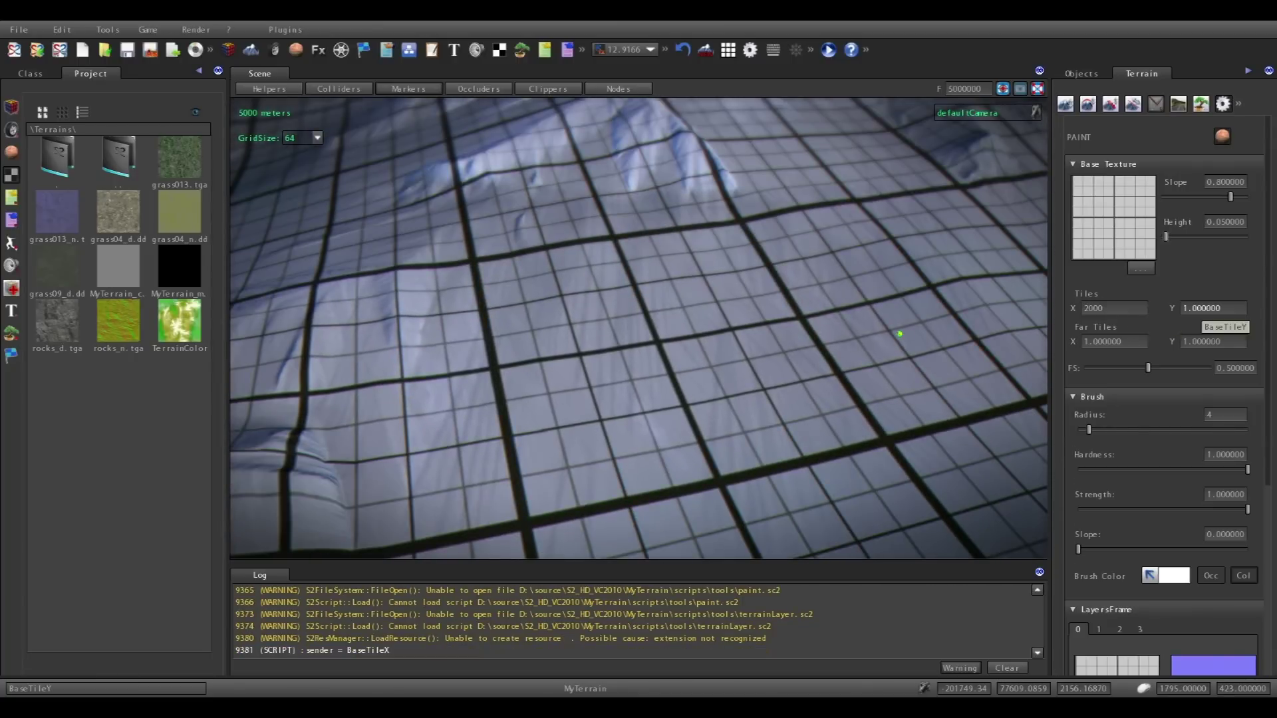
{"action": "left_click", "coordinate": [1225, 307]}
{"action": "type", "text": "200"}
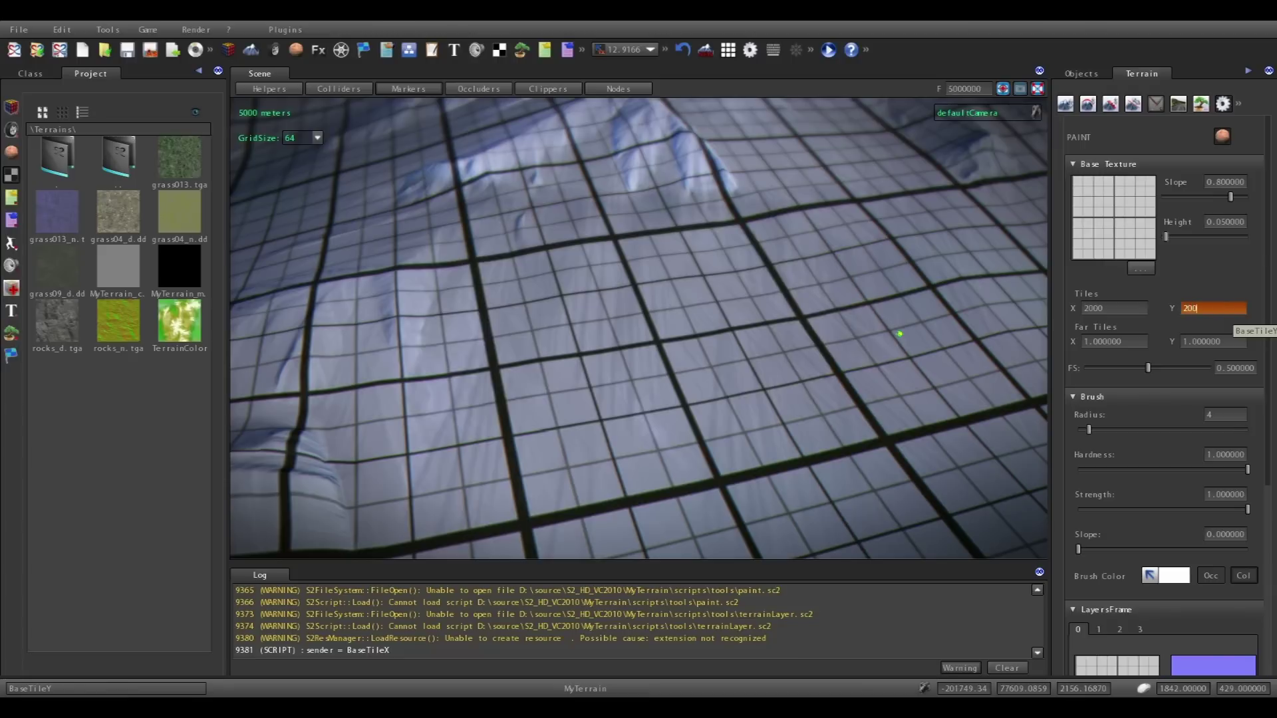
{"action": "type", "text": "0"}
{"action": "key", "text": "Return"}
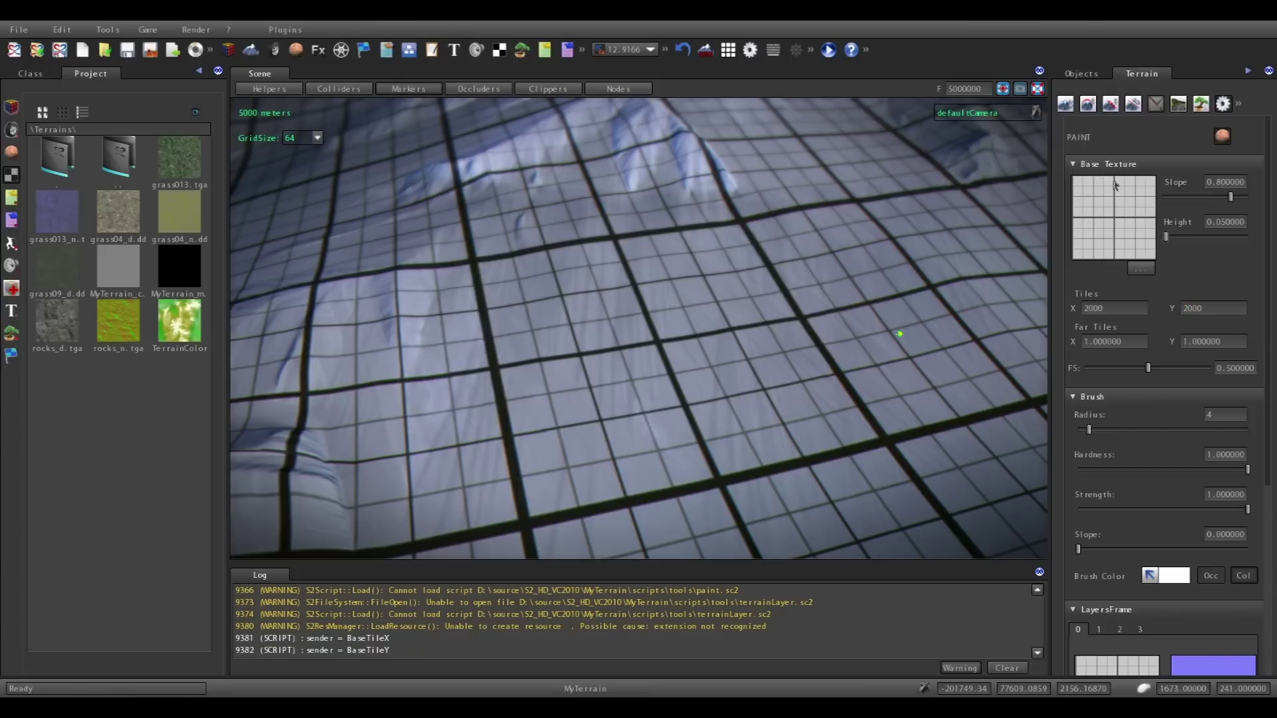
Load grass09_d.dds from the grass folder as the terrain's base texture.
{"action": "left_click", "coordinate": [1141, 268]}
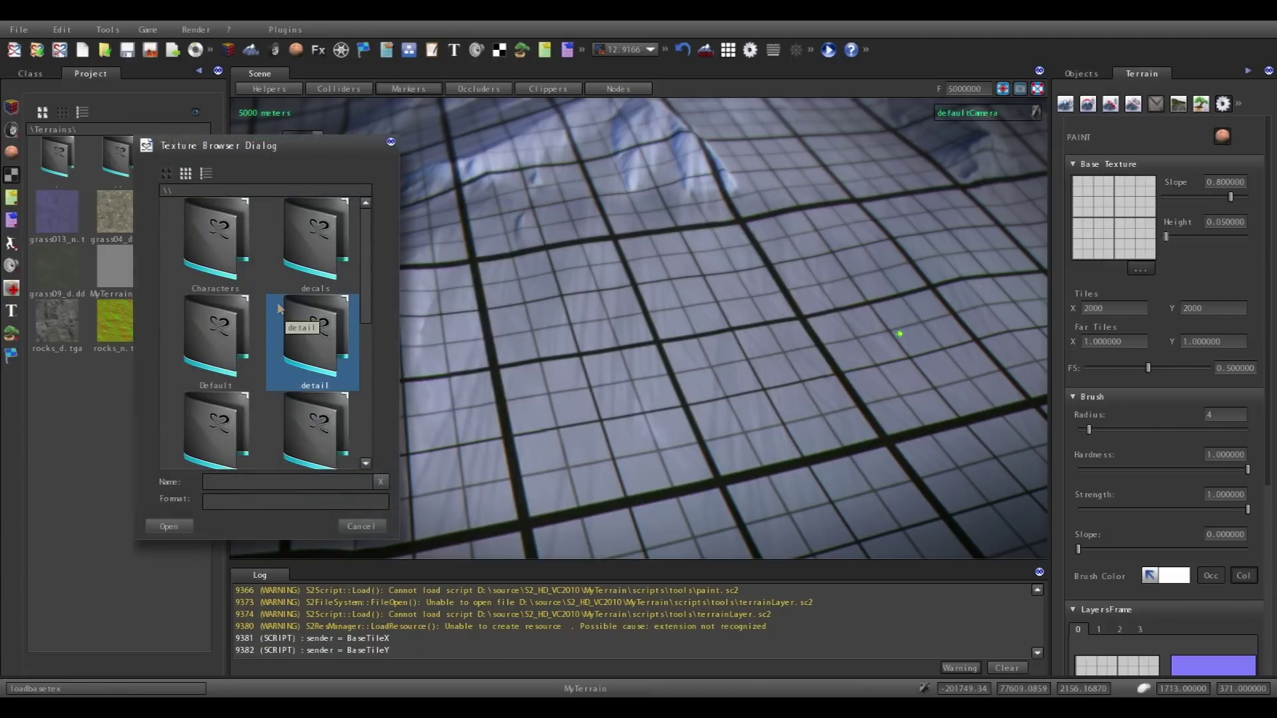
{"action": "scroll", "coordinate": [261, 312], "scroll_direction": "down", "scroll_amount": 1}
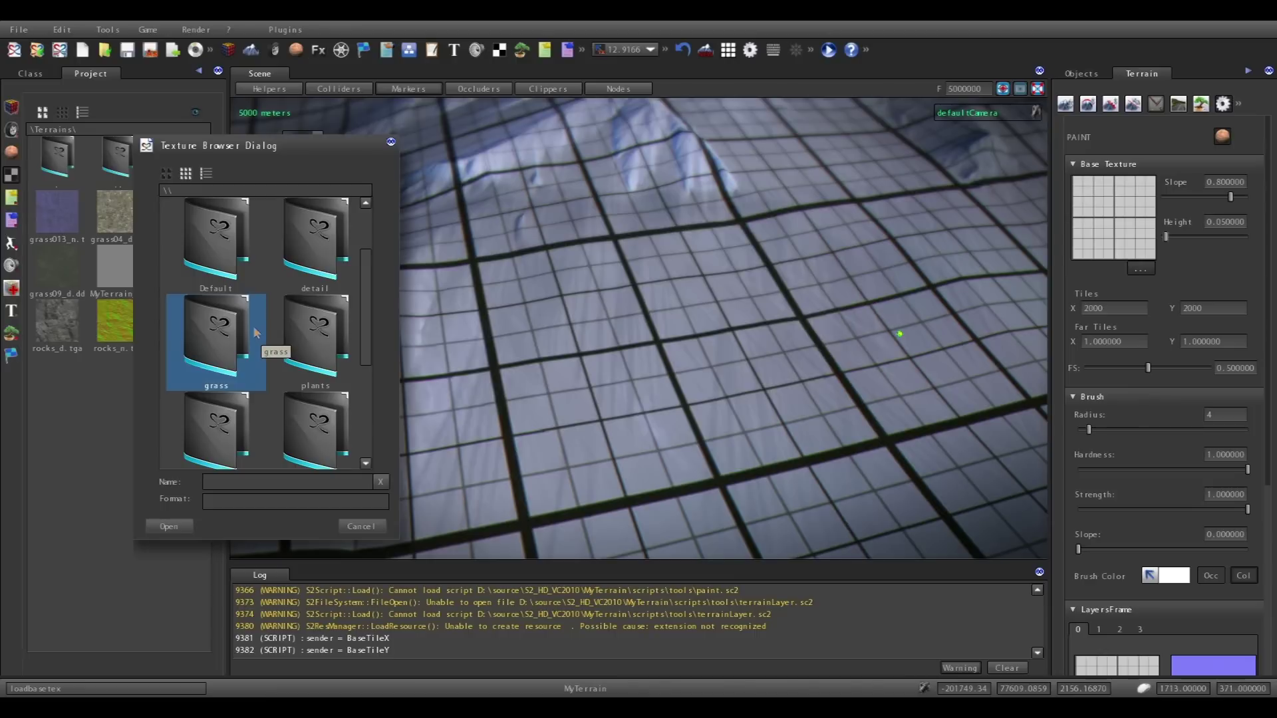
{"action": "double_click", "coordinate": [256, 332]}
{"action": "scroll", "coordinate": [252, 340], "scroll_direction": "down", "scroll_amount": 1}
{"action": "left_click", "coordinate": [236, 436]}
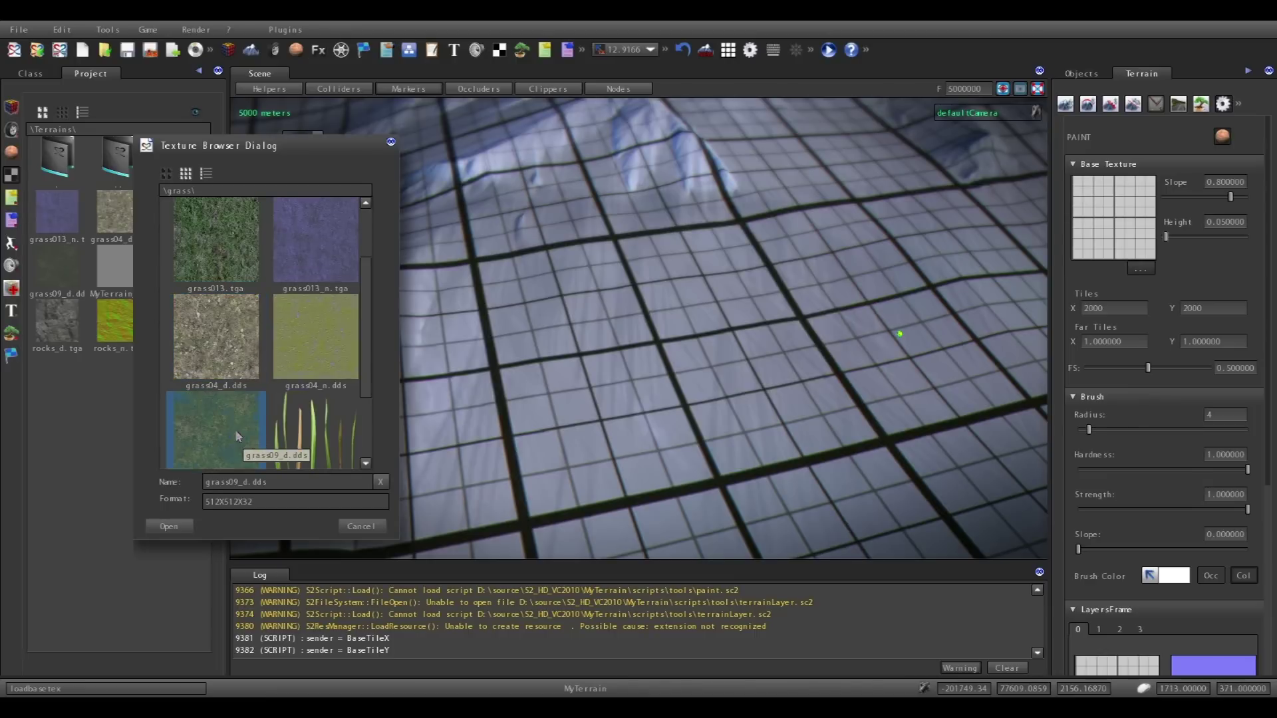
{"action": "left_click", "coordinate": [169, 526]}
{"action": "middle_click_drag", "start_coordinate": [799, 338], "coordinate": [598, 342]}
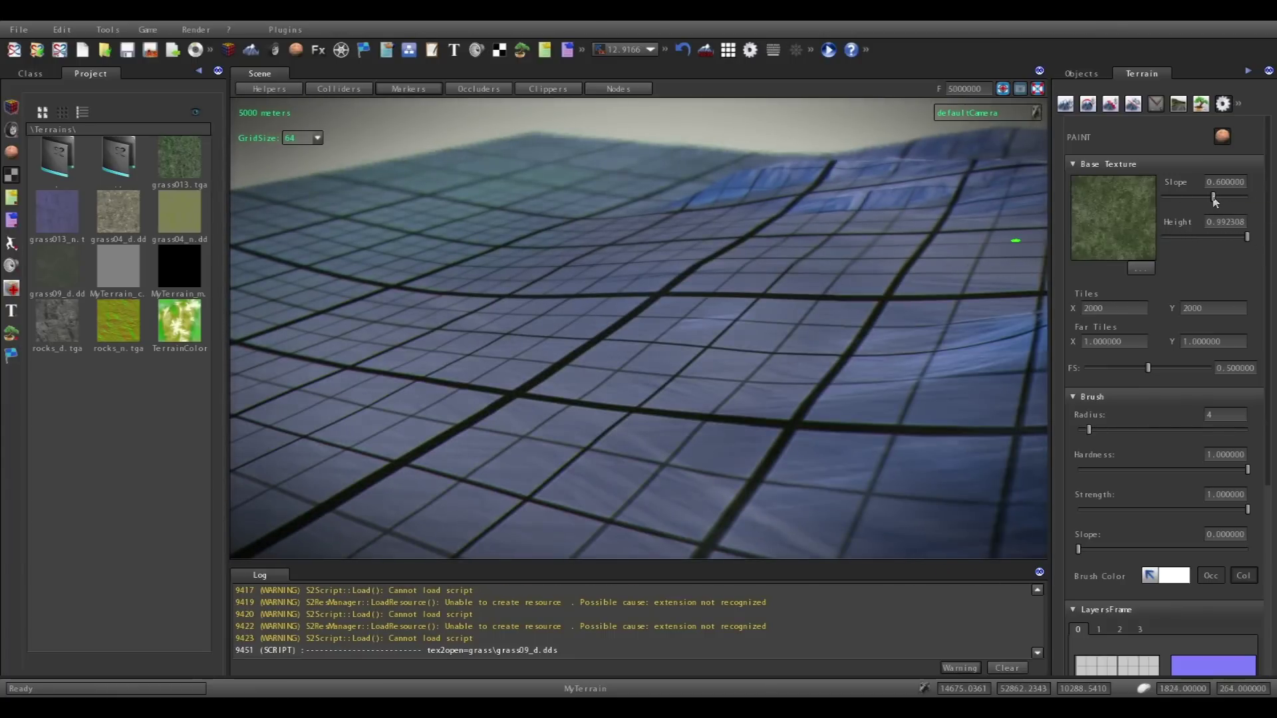
Set the base texture's slope to 0.44 and its X and Y far tiles to 2.
{"action": "left_click_drag", "start_coordinate": [1214, 200], "coordinate": [1200, 200]}
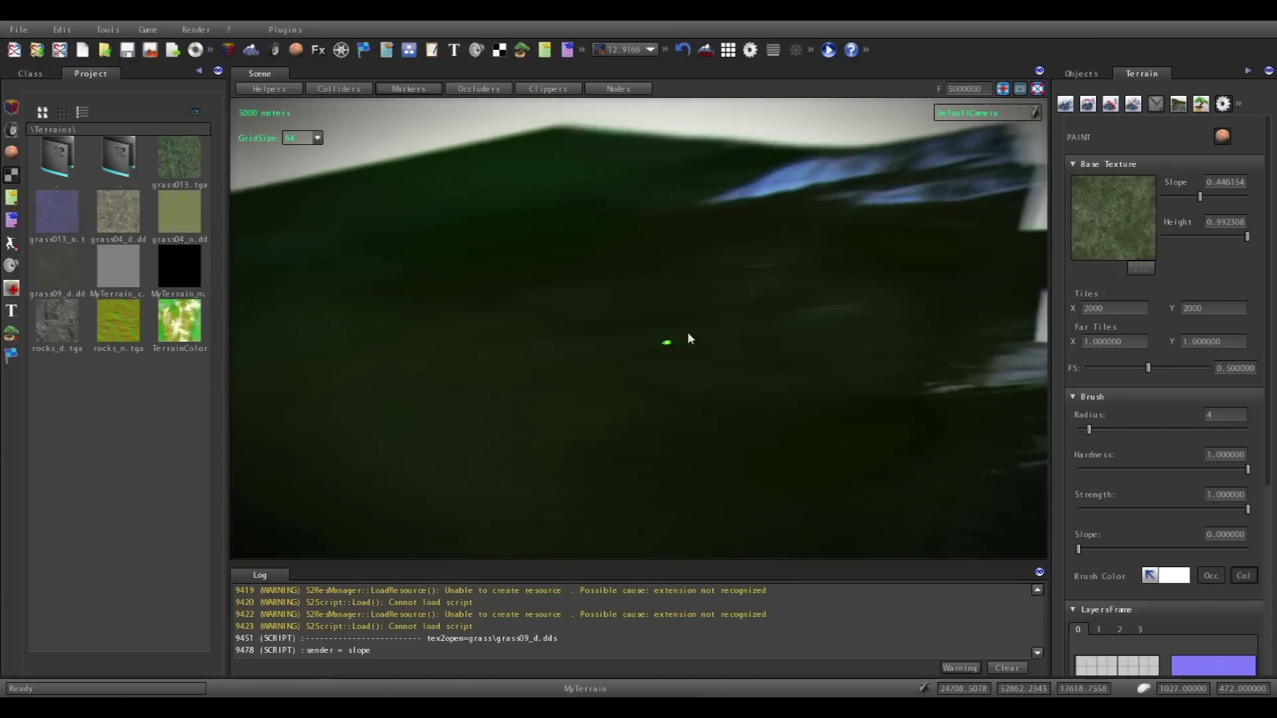
{"action": "right_click_drag", "start_coordinate": [689, 336], "coordinate": [808, 322]}
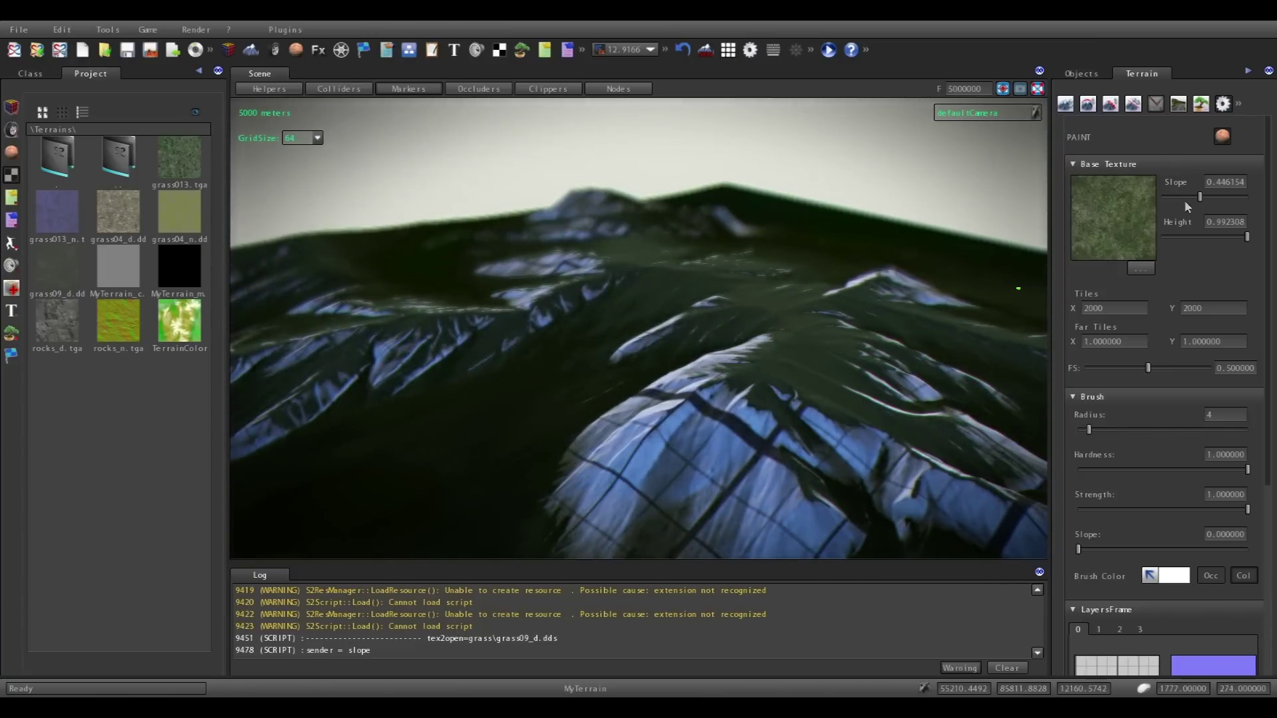
{"action": "left_click_drag", "start_coordinate": [1202, 200], "coordinate": [1197, 196]}
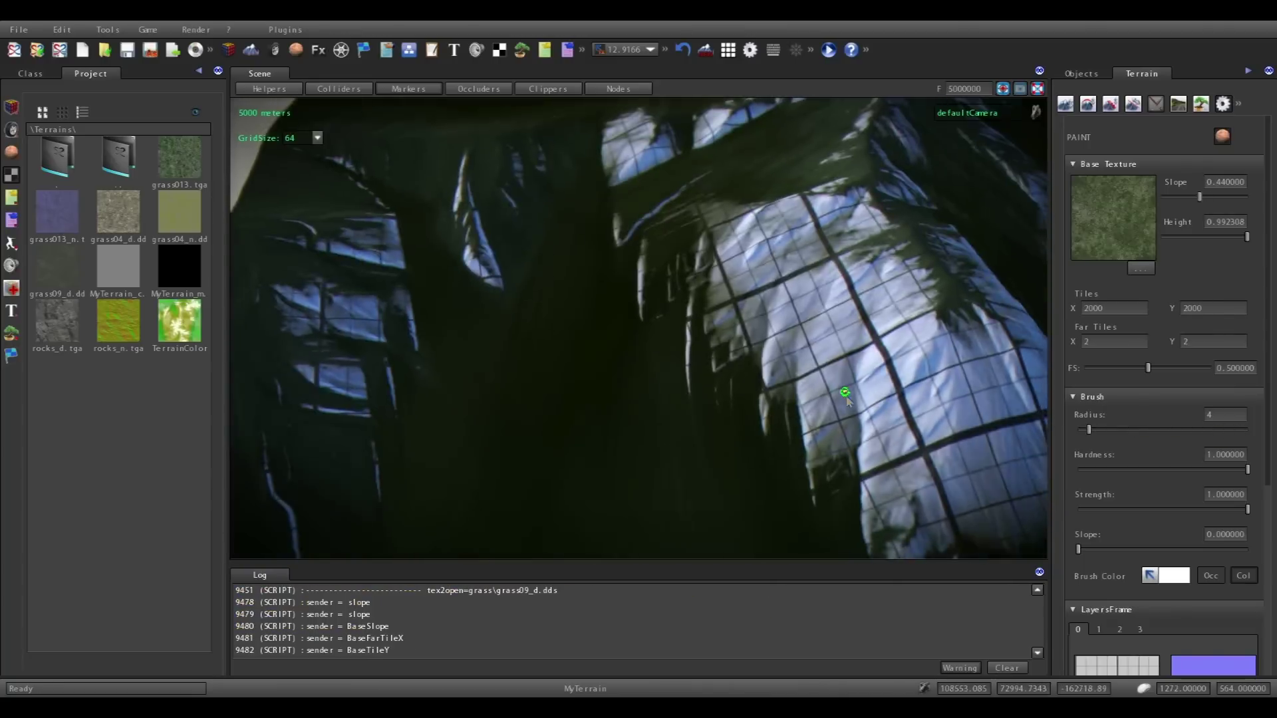
Set the X and Y diffuse tiles and the X and Y normal tiles of layer 0 to 100.
{"action": "right_click_drag", "start_coordinate": [845, 391], "coordinate": [855, 382]}
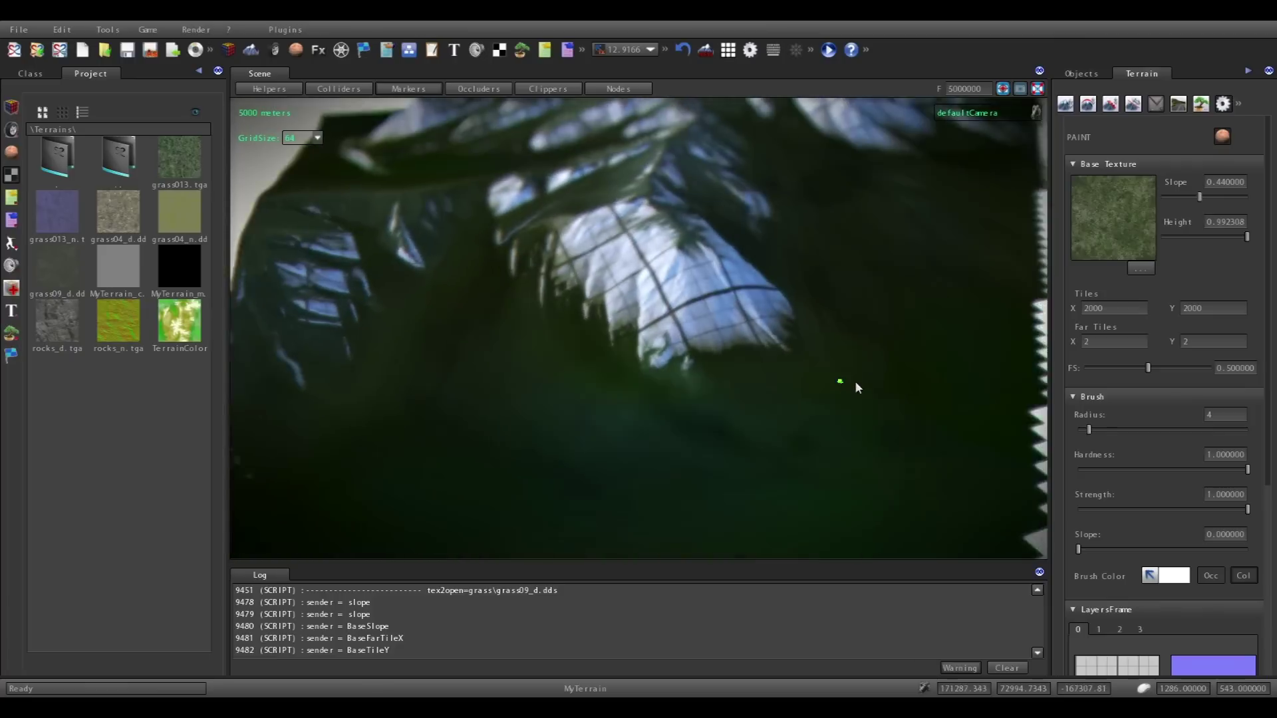
{"action": "scroll", "coordinate": [845, 393], "scroll_direction": "up", "scroll_amount": 4}
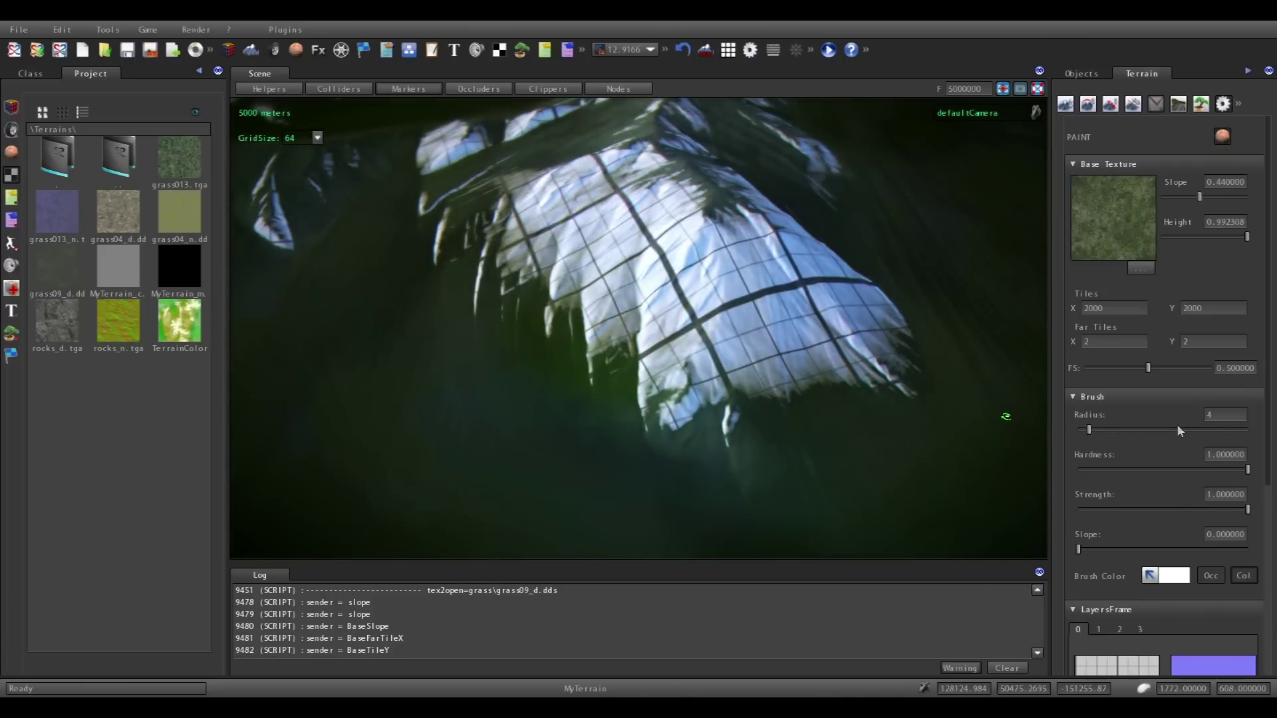
{"action": "scroll", "coordinate": [1177, 431], "scroll_direction": "down", "scroll_amount": 3}
{"action": "scroll", "coordinate": [1106, 583], "scroll_direction": "down", "scroll_amount": 1}
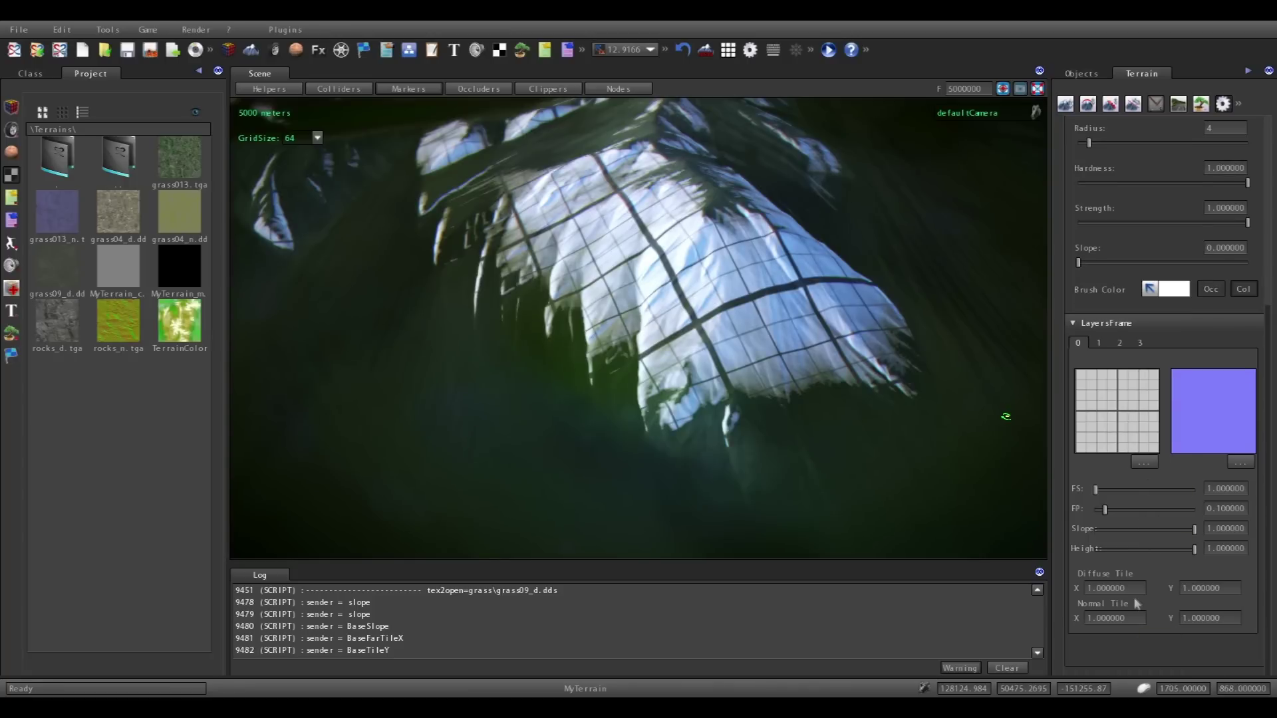
{"action": "left_click", "coordinate": [1115, 588]}
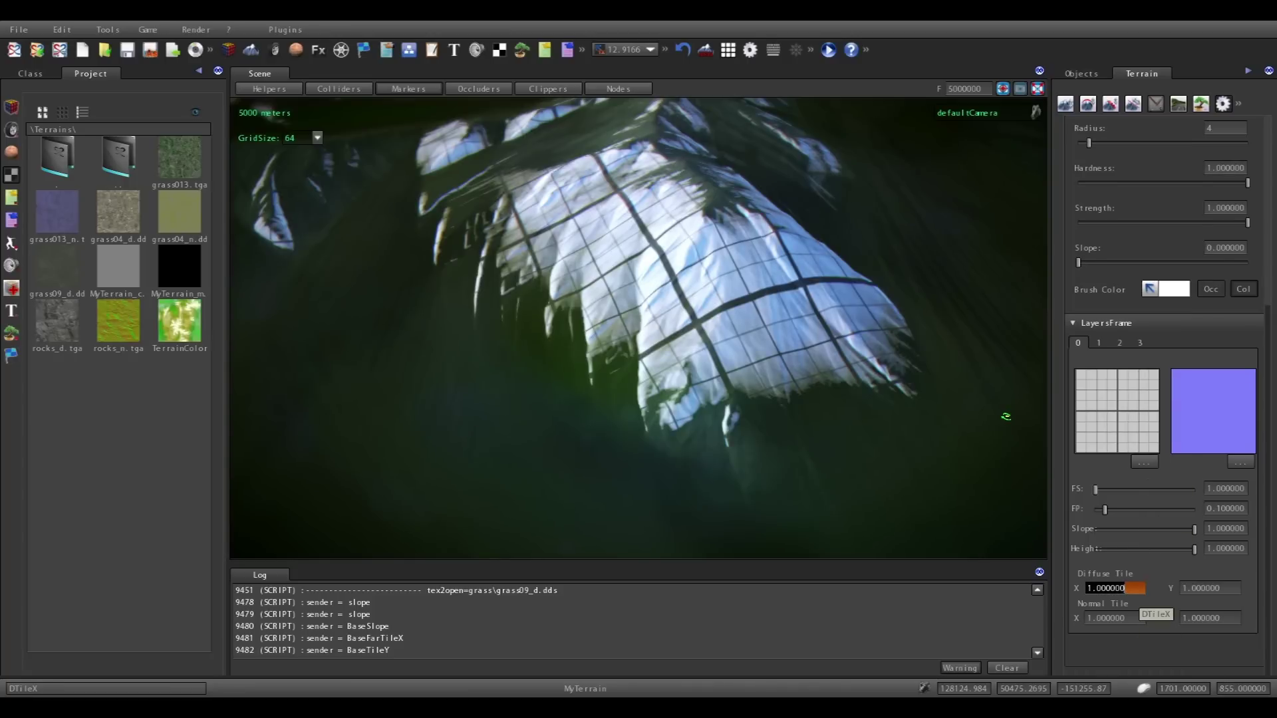
{"action": "type", "text": "100"}
{"action": "left_click", "coordinate": [1222, 591]}
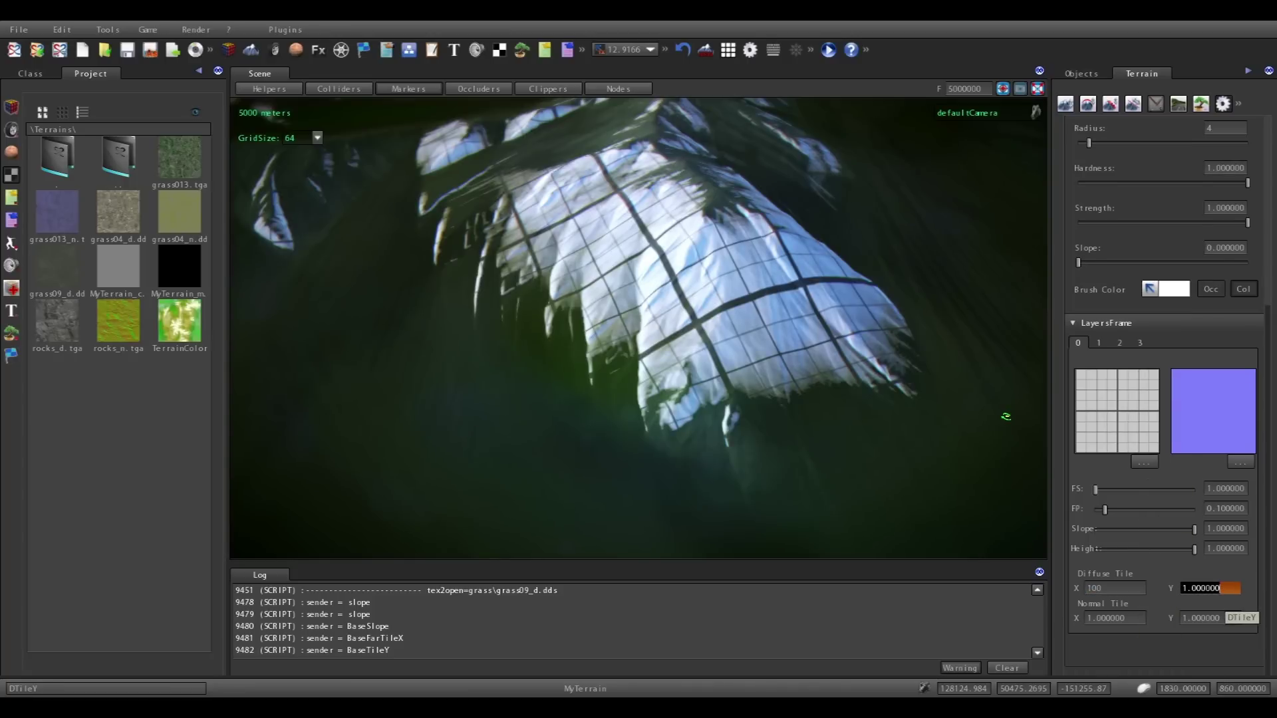
{"action": "type", "text": "100"}
{"action": "left_click", "coordinate": [1131, 618]}
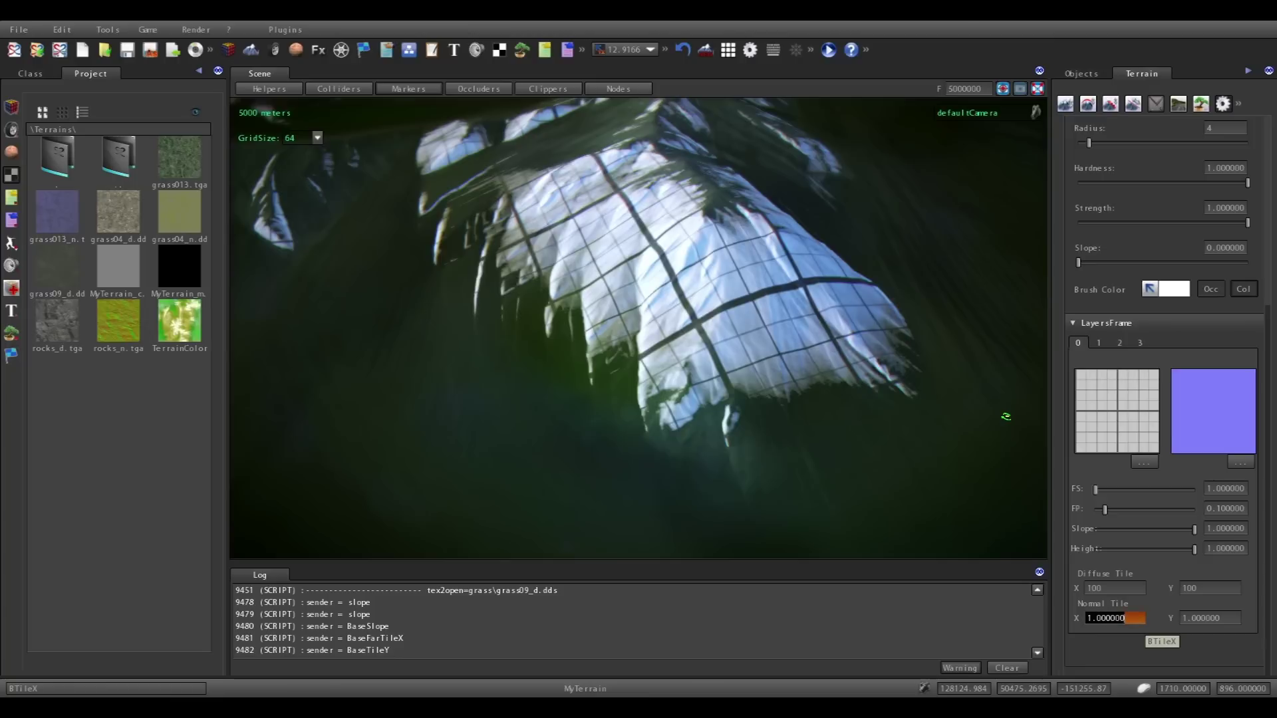
{"action": "type", "text": "100"}
{"action": "left_click", "coordinate": [1227, 619]}
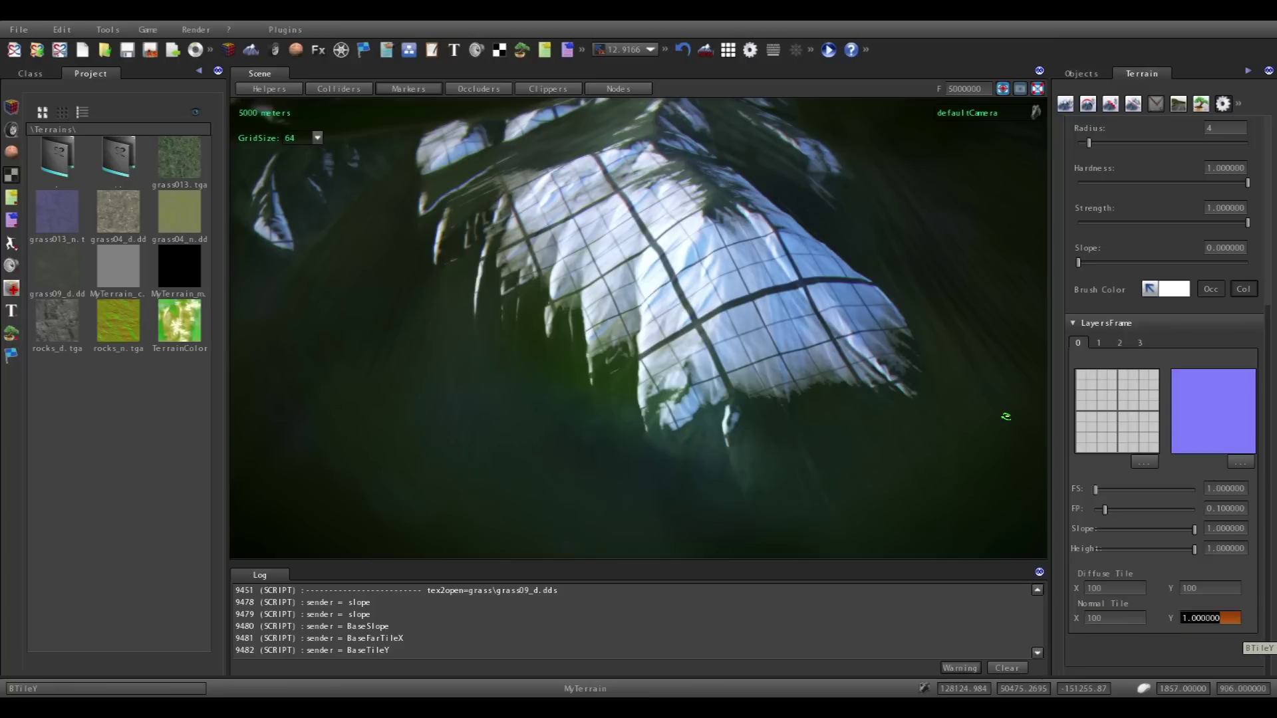
{"action": "type", "text": "100"}
{"action": "key", "text": "Return"}
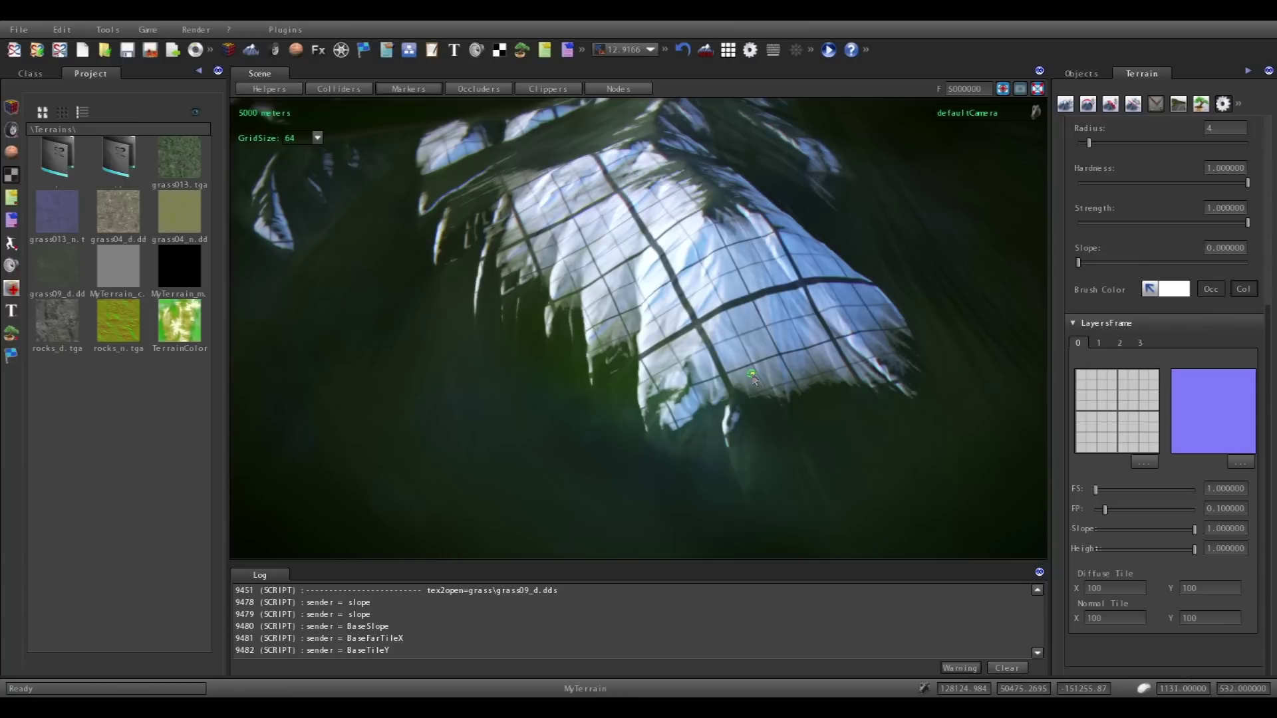
Inspect the layer's grid tiling up close on the slope and set layer 0's X and Y diffuse tiles to 1000.
{"action": "scroll", "coordinate": [1064, 382], "scroll_direction": "up", "scroll_amount": 5}
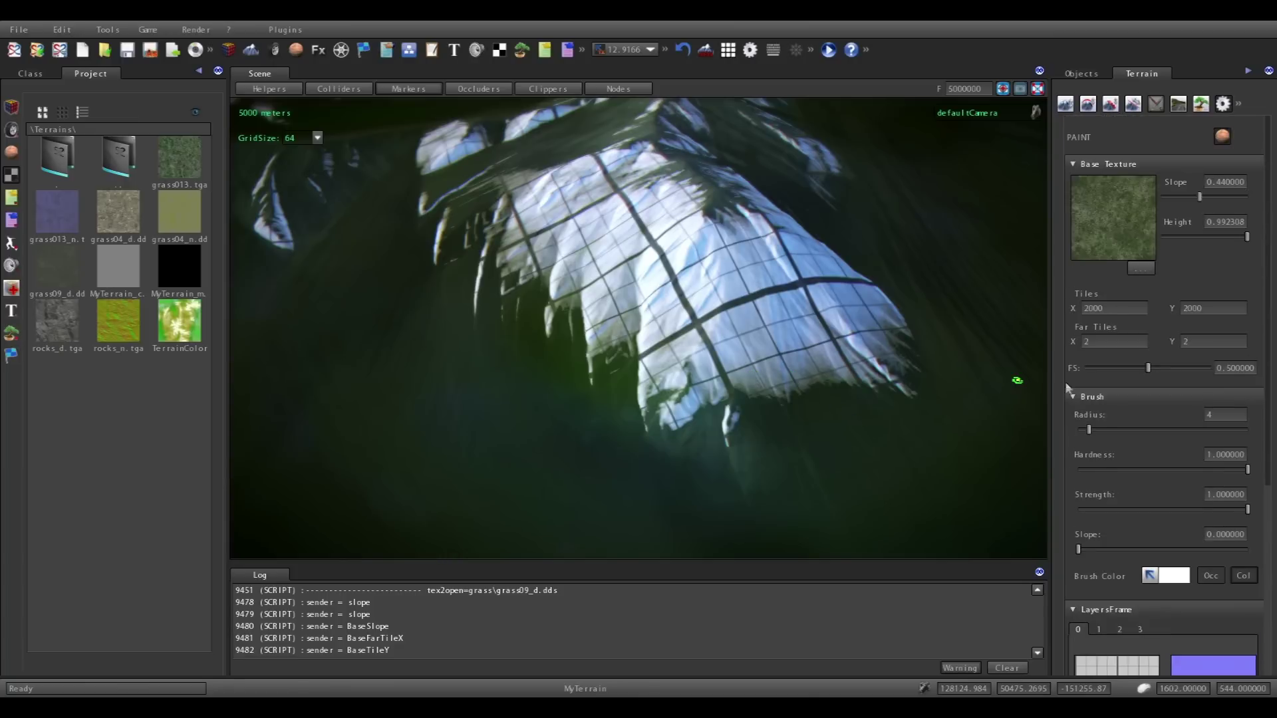
{"action": "scroll", "coordinate": [1064, 381], "scroll_direction": "down", "scroll_amount": 5}
{"action": "key", "text": "w"}
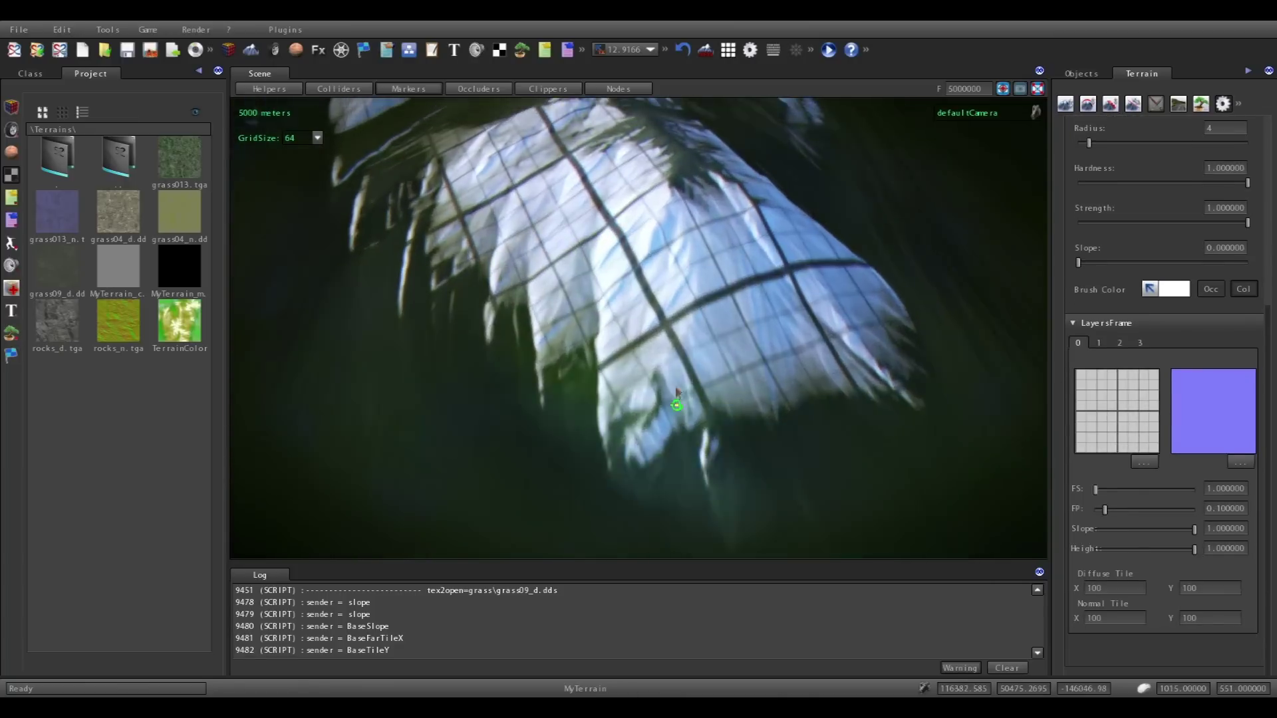
{"action": "scroll", "coordinate": [687, 421], "scroll_direction": "up", "scroll_amount": 8}
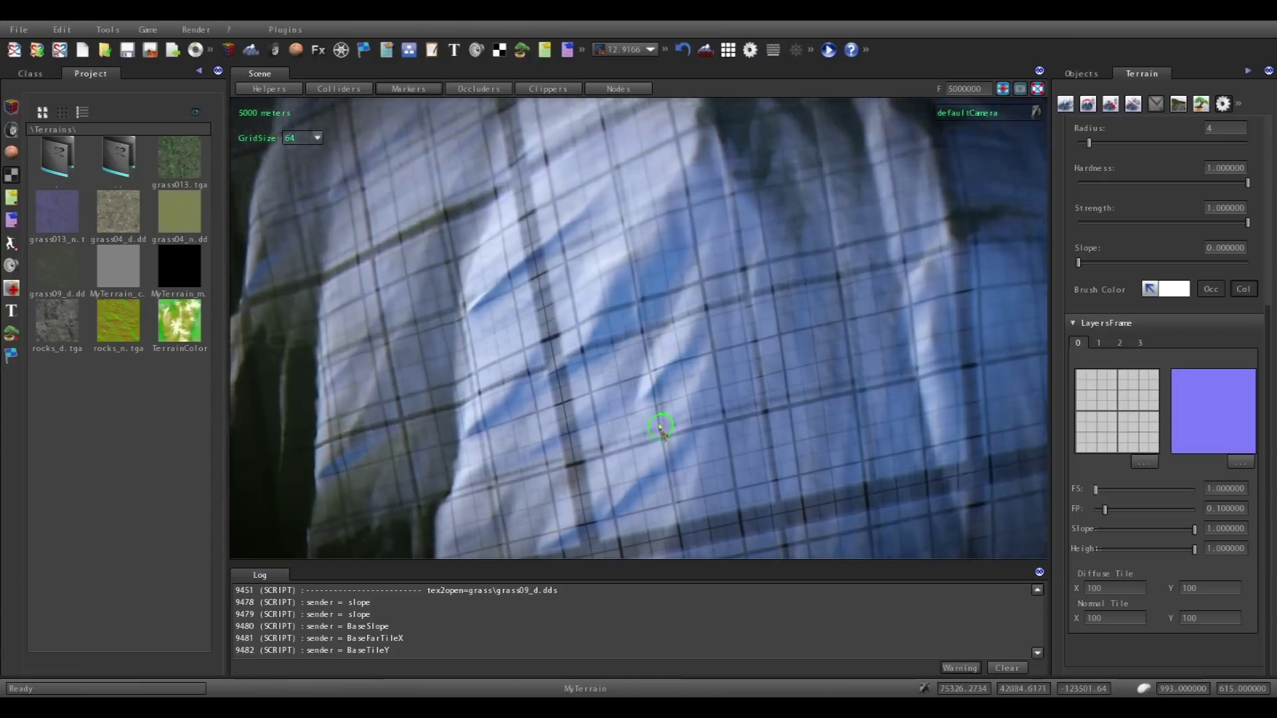
{"action": "scroll", "coordinate": [662, 434], "scroll_direction": "up", "scroll_amount": 8}
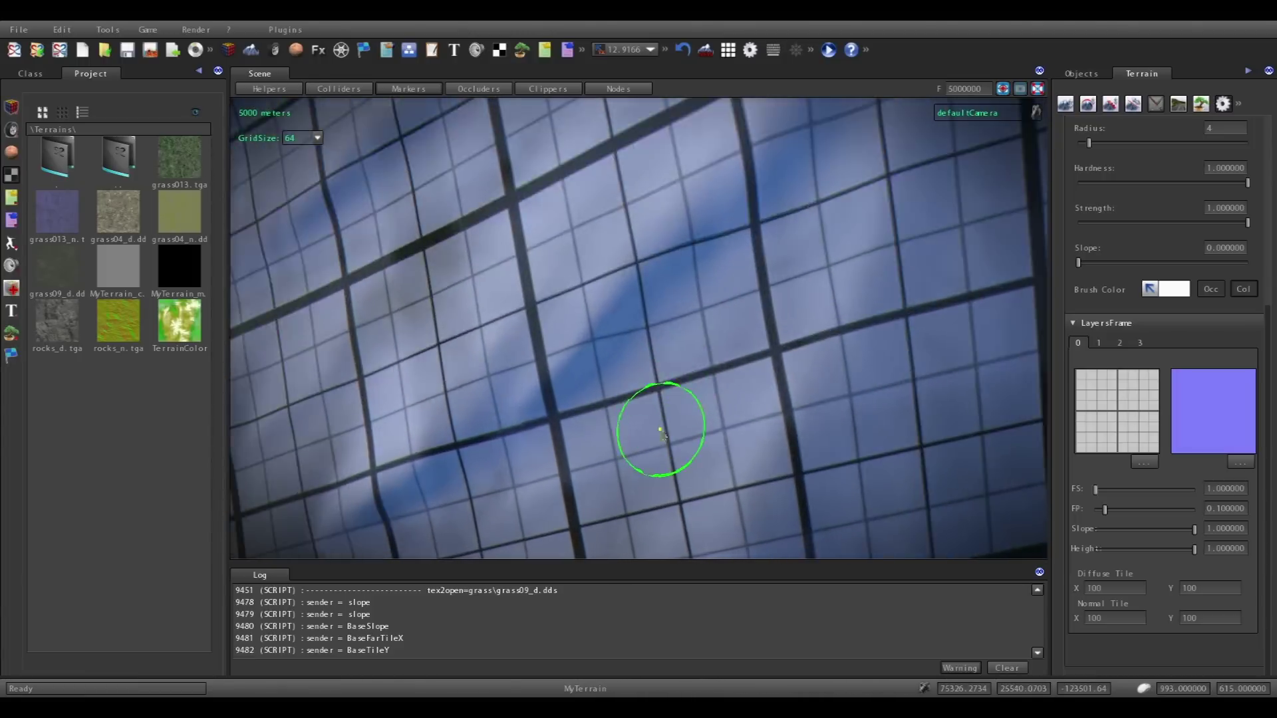
{"action": "scroll", "coordinate": [661, 433], "scroll_direction": "up", "scroll_amount": 6}
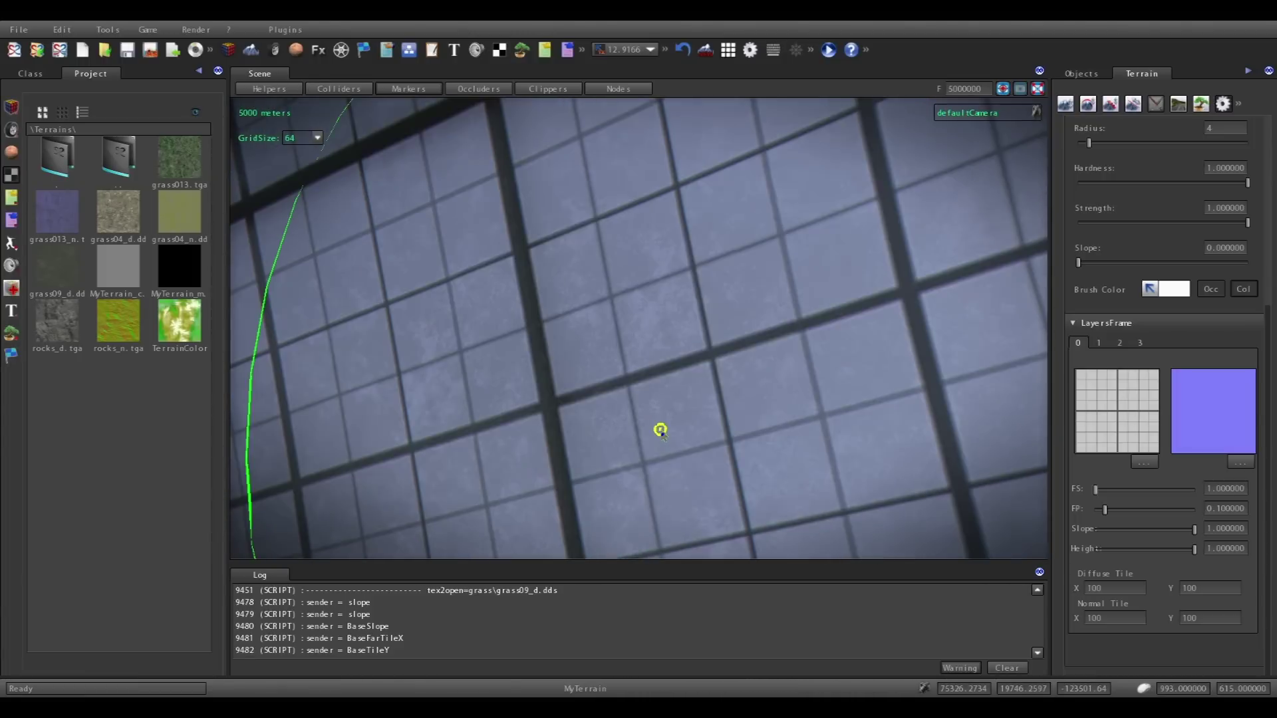
{"action": "right_click_drag", "start_coordinate": [673, 348], "coordinate": [675, 339]}
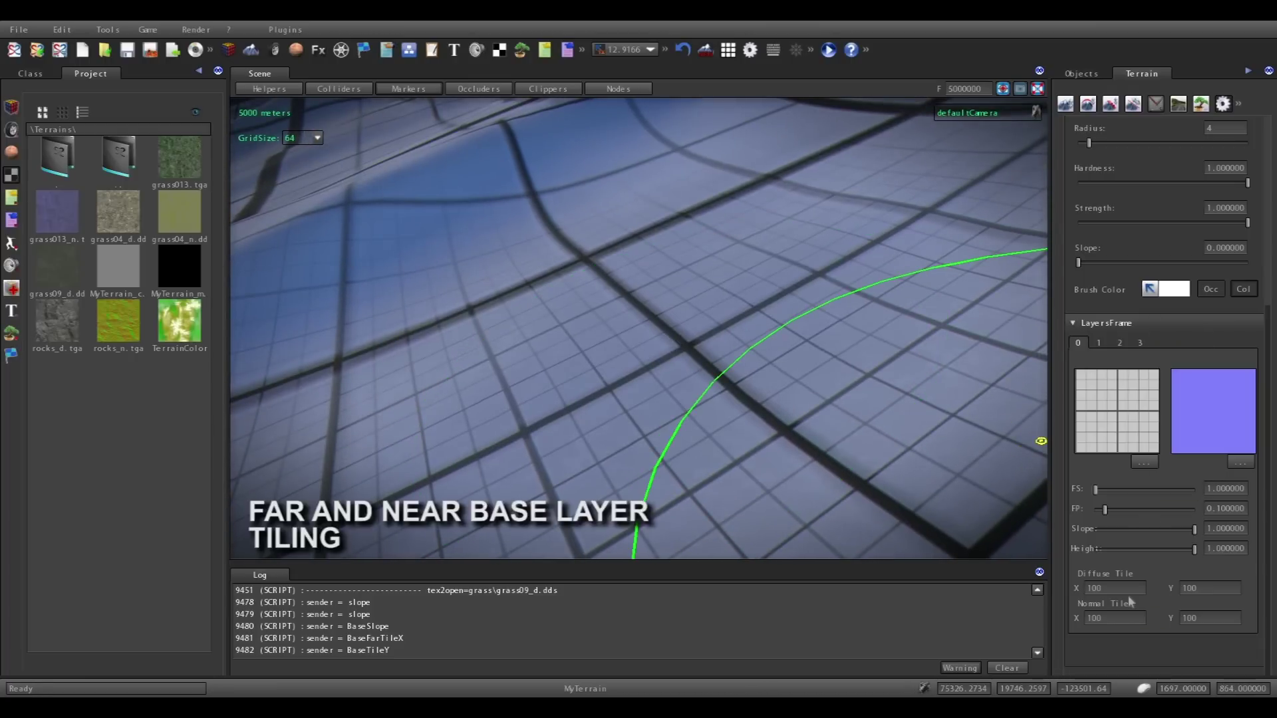
{"action": "left_click", "coordinate": [1117, 588]}
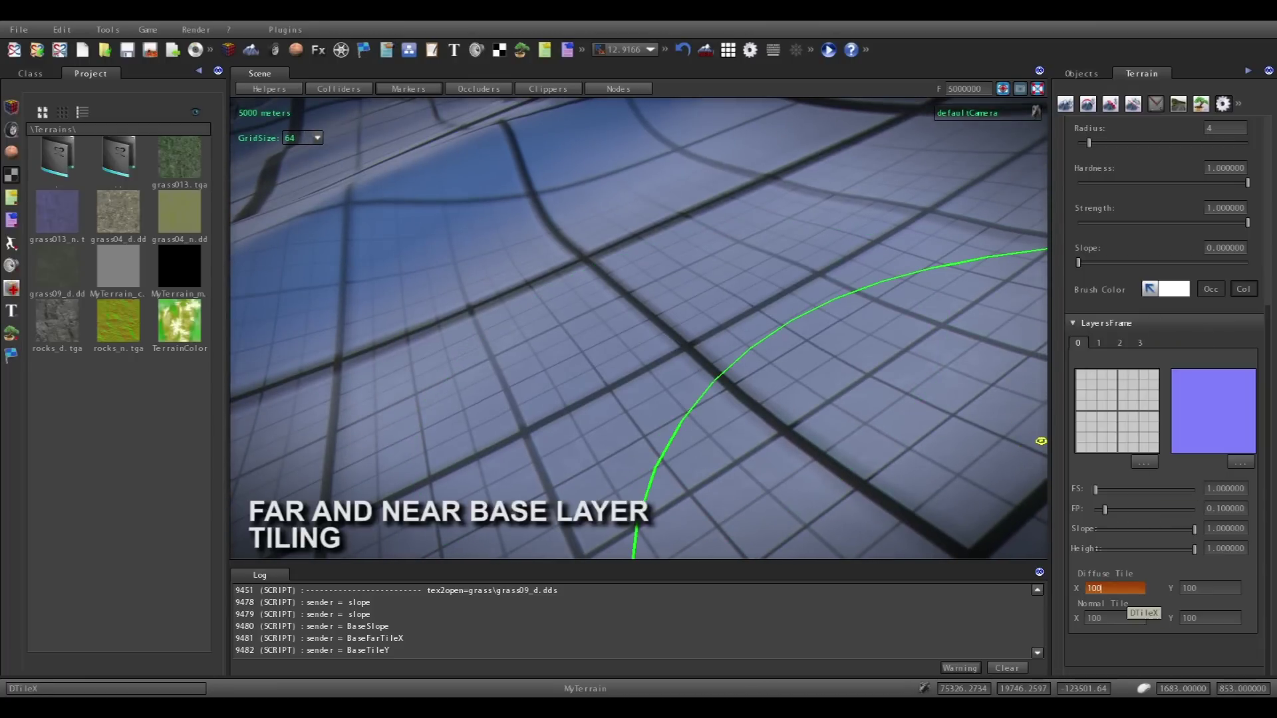
{"action": "key", "text": "Return"}
{"action": "left_click", "coordinate": [1212, 585]}
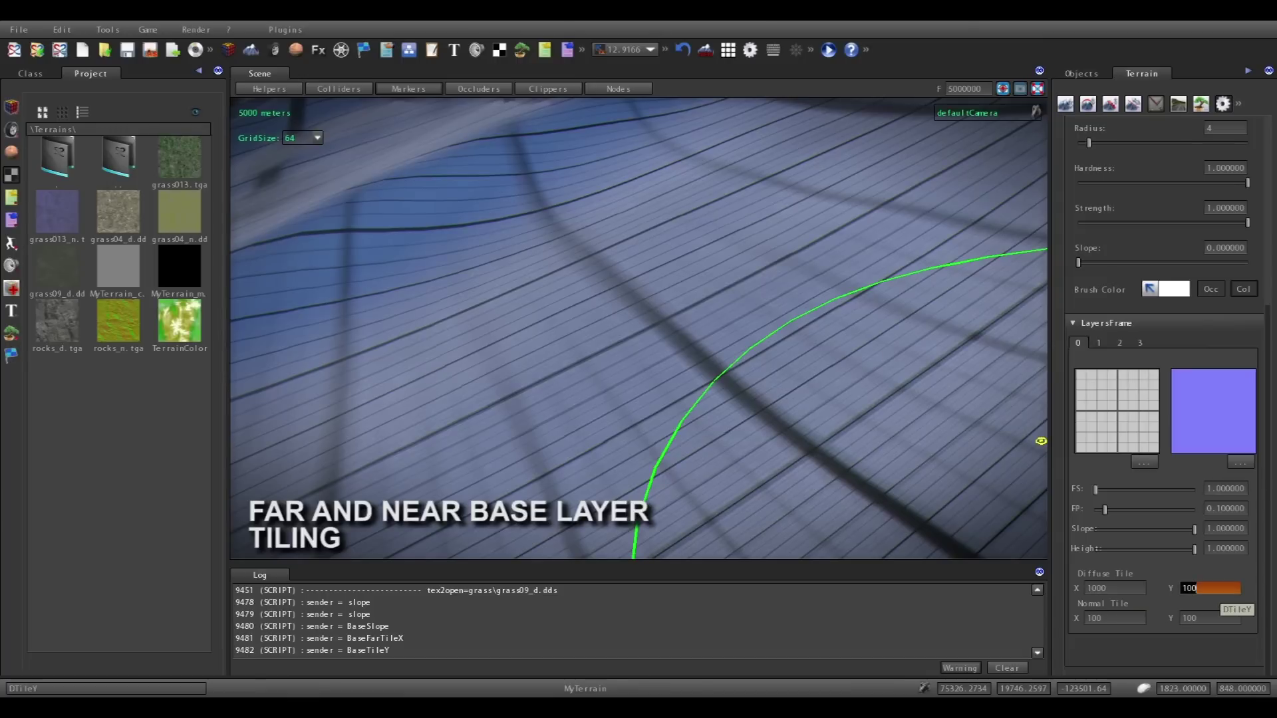
{"action": "key", "text": "Return"}
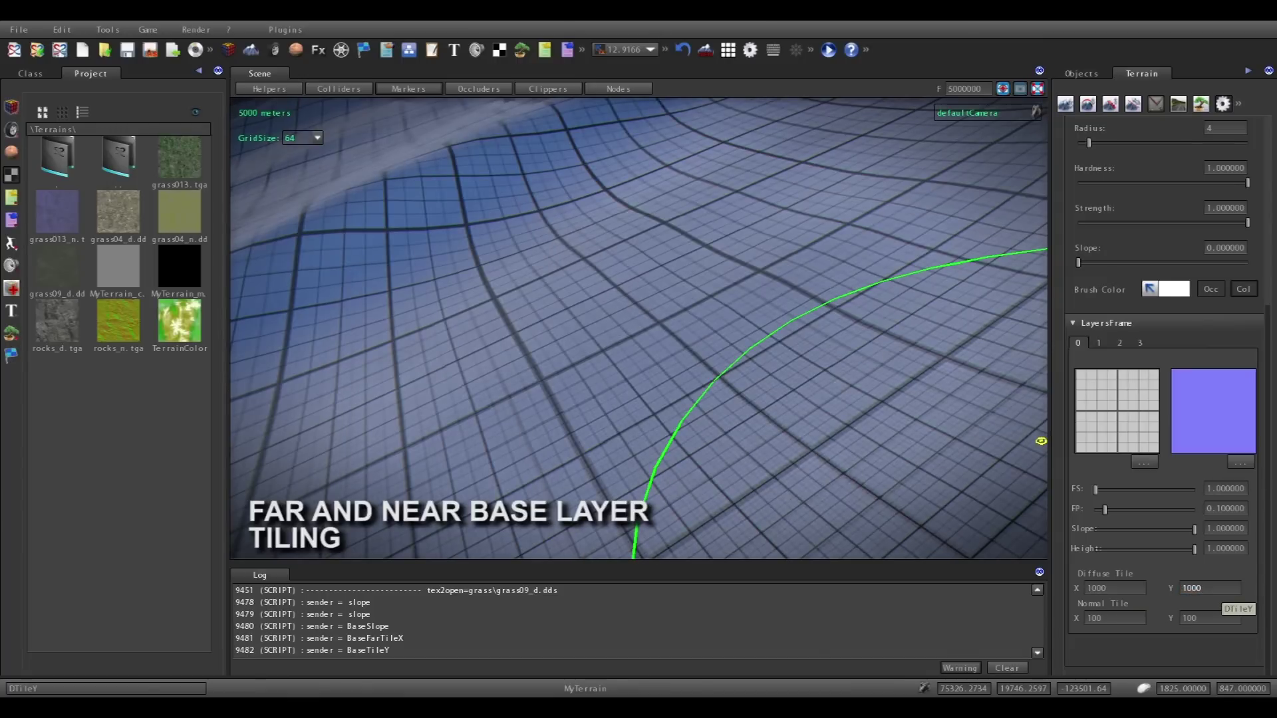
Set layer 0's X and Y diffuse tiles back to 100.
{"action": "left_click", "coordinate": [1117, 589]}
{"action": "type", "text": "1"}
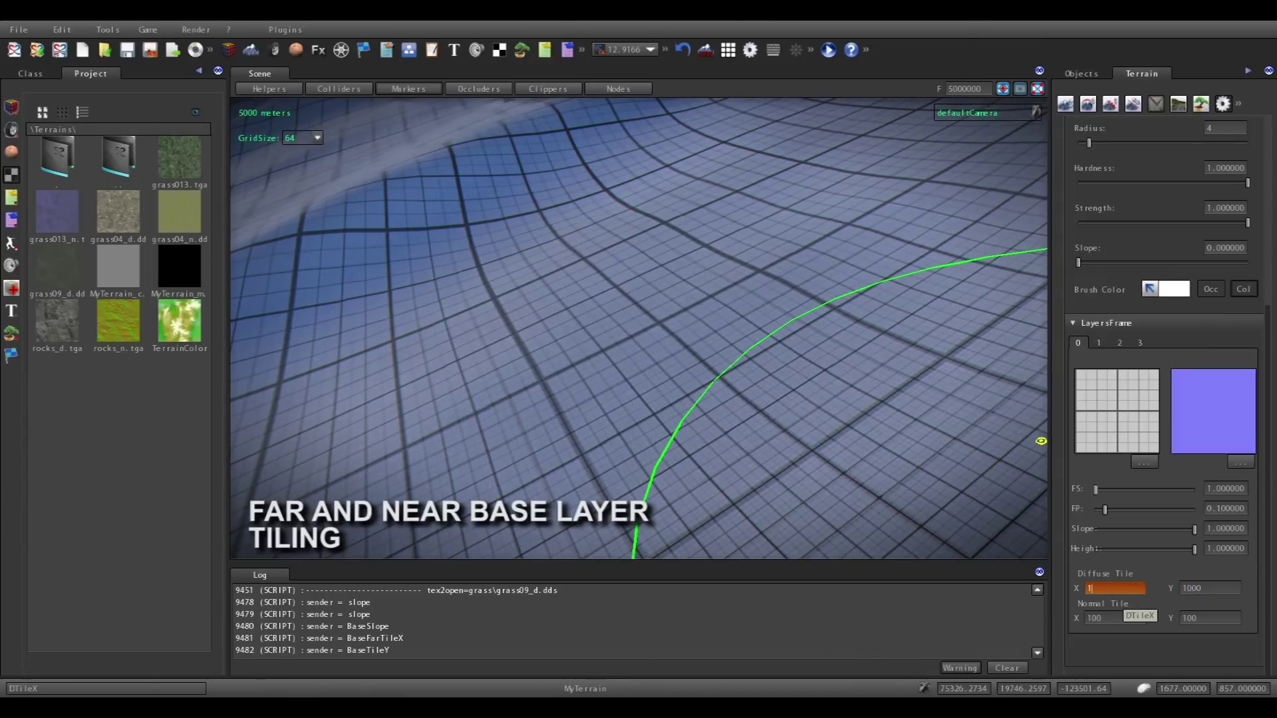
{"action": "type", "text": "00"}
{"action": "key", "text": "Return"}
{"action": "left_click", "coordinate": [1201, 588]}
{"action": "type", "text": "1"}
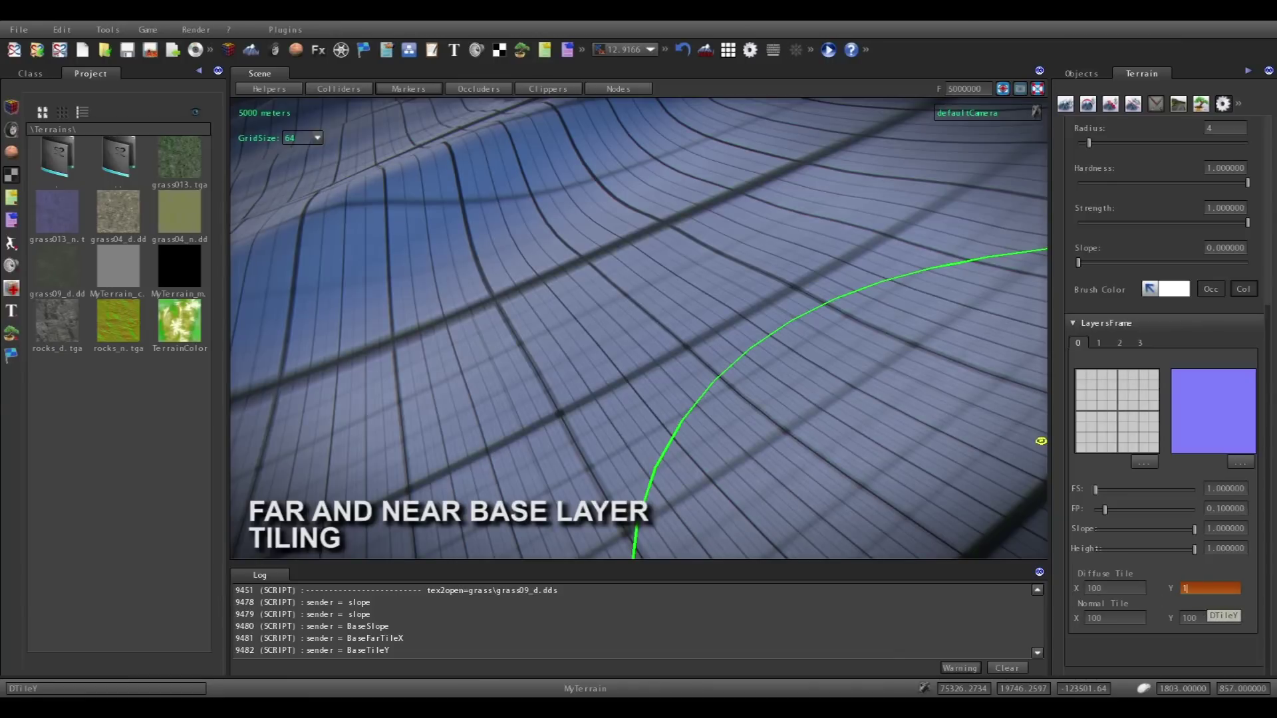
{"action": "type", "text": "00"}
{"action": "key", "text": "Return"}
Set the base texture's X and Y far tiles to 1.
{"action": "scroll", "coordinate": [784, 412], "scroll_direction": "down", "scroll_amount": 5}
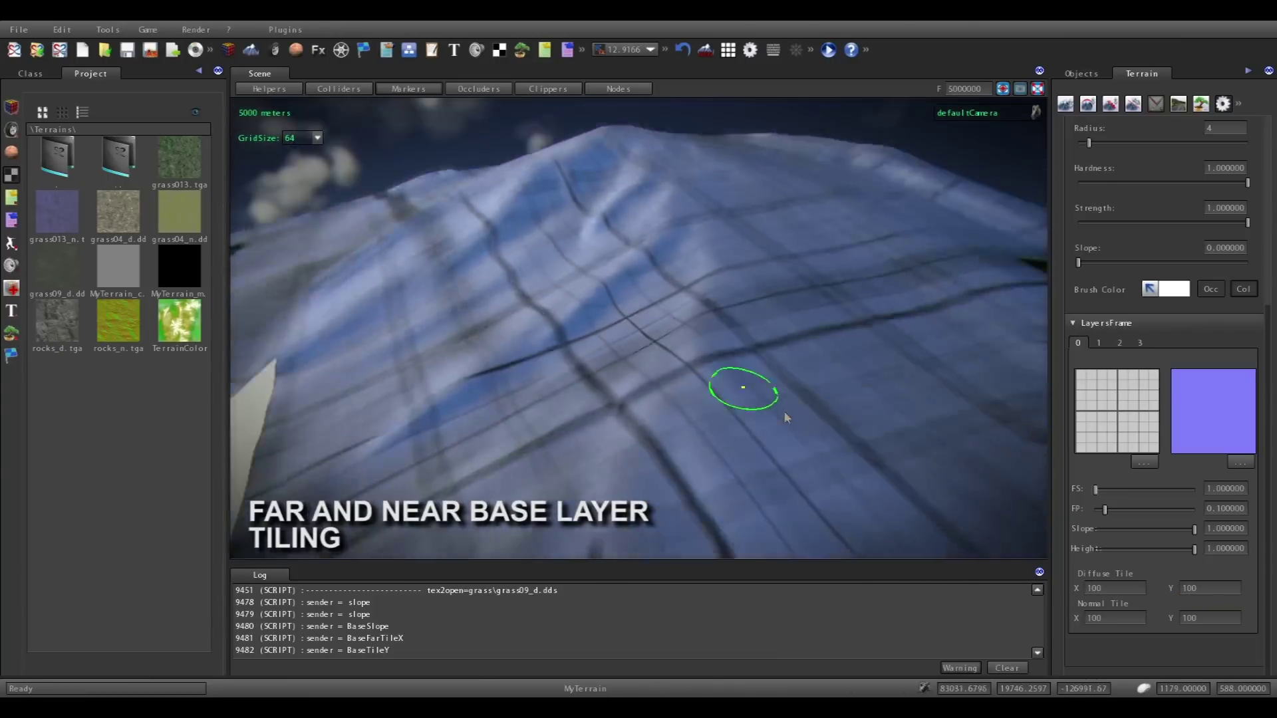
{"action": "right_click_drag", "start_coordinate": [786, 414], "coordinate": [791, 452]}
{"action": "scroll", "coordinate": [1178, 380], "scroll_direction": "up", "scroll_amount": 5}
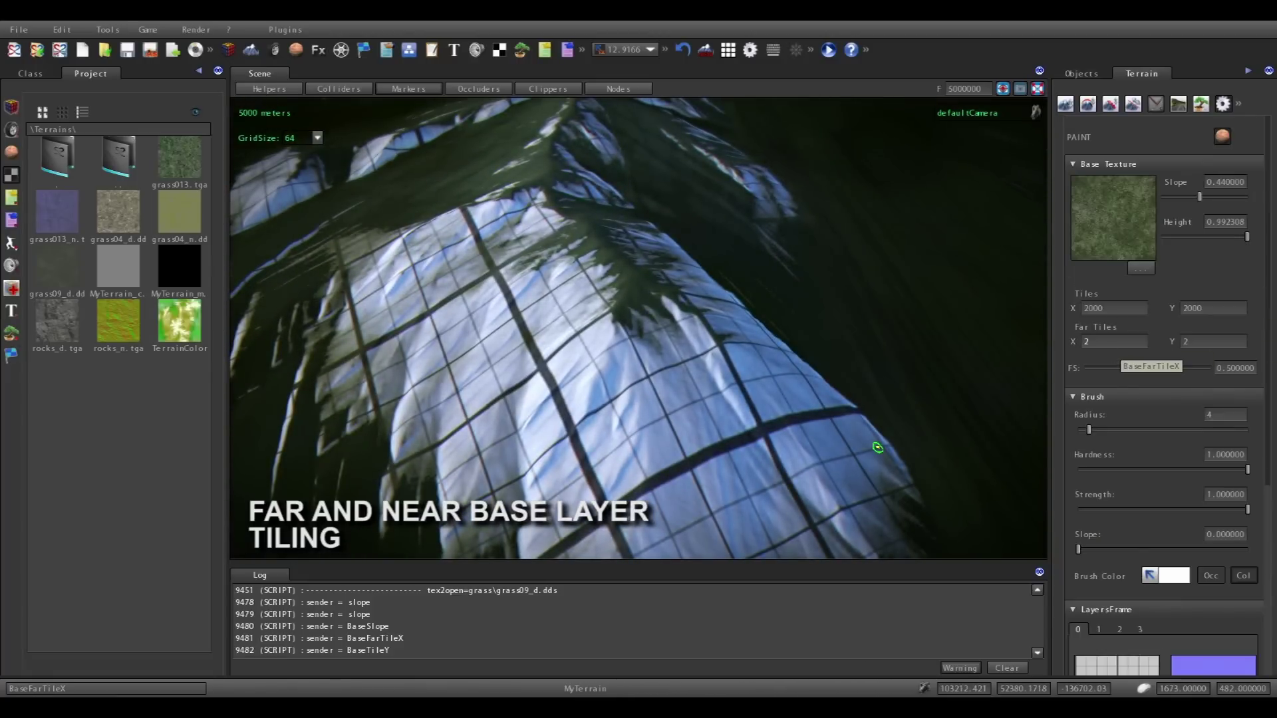
{"action": "left_click", "coordinate": [1114, 341]}
{"action": "type", "text": "1"}
{"action": "key", "text": "Return"}
{"action": "left_click", "coordinate": [1213, 341]}
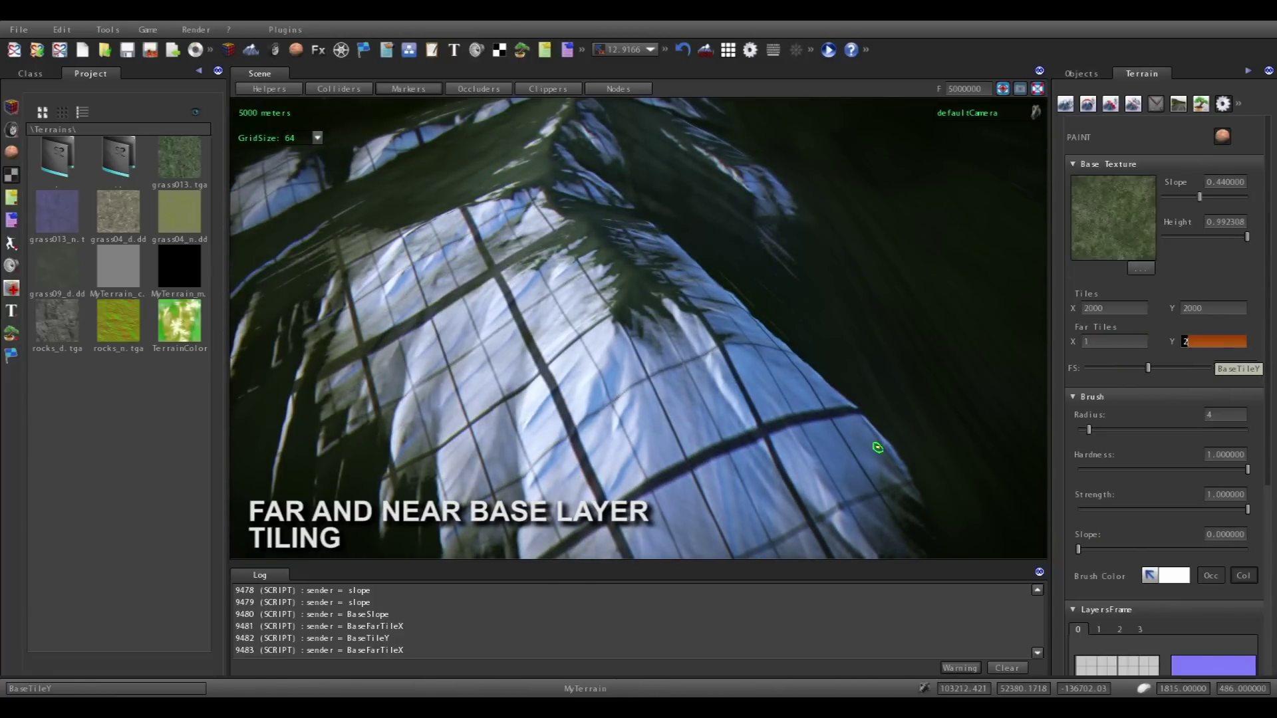
{"action": "type", "text": "1"}
{"action": "key", "text": "Return"}
Set the base texture's X and Y far tiles to 10.
{"action": "scroll", "coordinate": [662, 401], "scroll_direction": "down", "scroll_amount": 5}
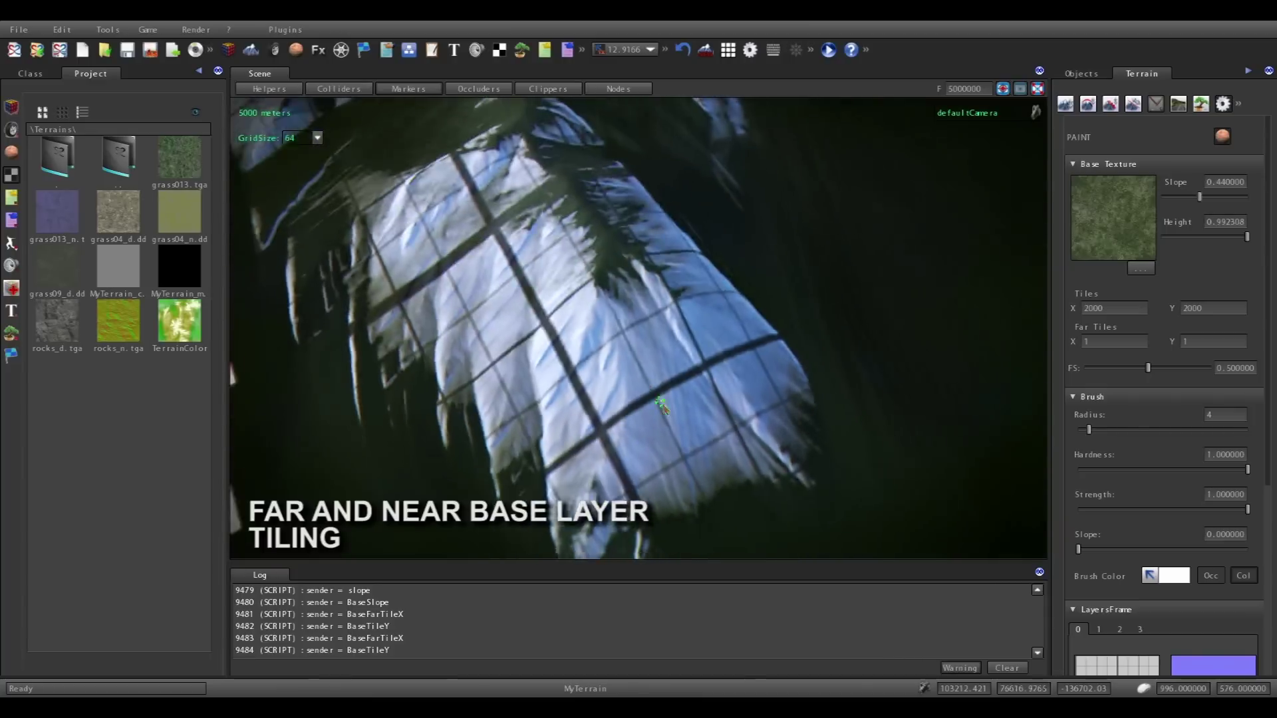
{"action": "left_click", "coordinate": [1114, 341]}
{"action": "type", "text": "10"}
{"action": "key", "text": "Return"}
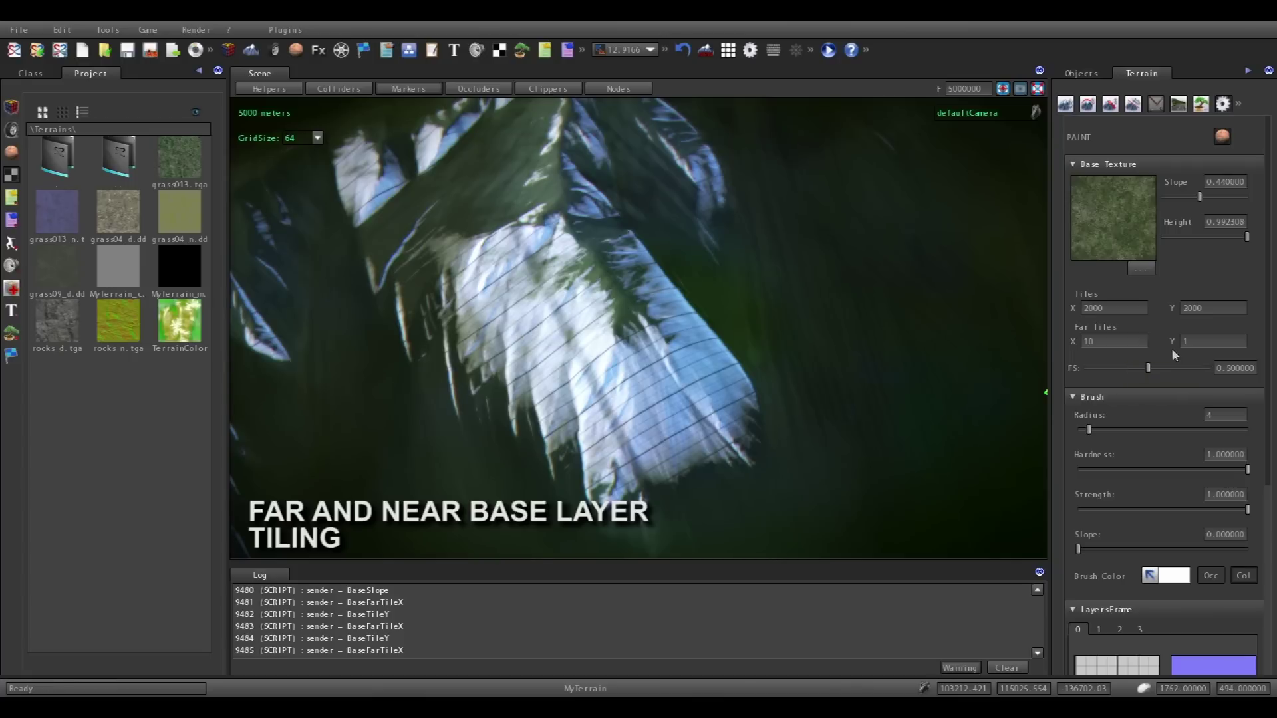
{"action": "left_click", "coordinate": [1205, 341]}
{"action": "type", "text": "0"}
{"action": "key", "text": "Return"}
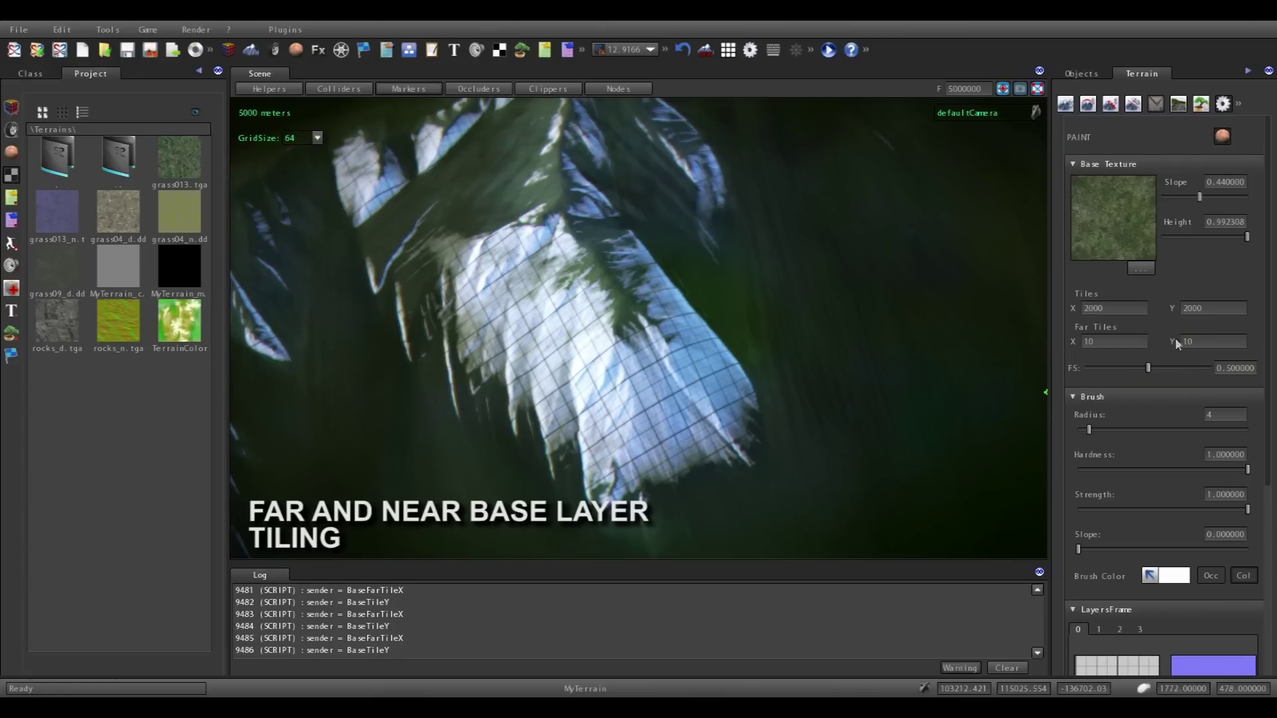
Set the base texture's X and Y far tiles back to 2.
{"action": "left_click", "coordinate": [1130, 342]}
{"action": "type", "text": "2"}
{"action": "key", "text": "Return"}
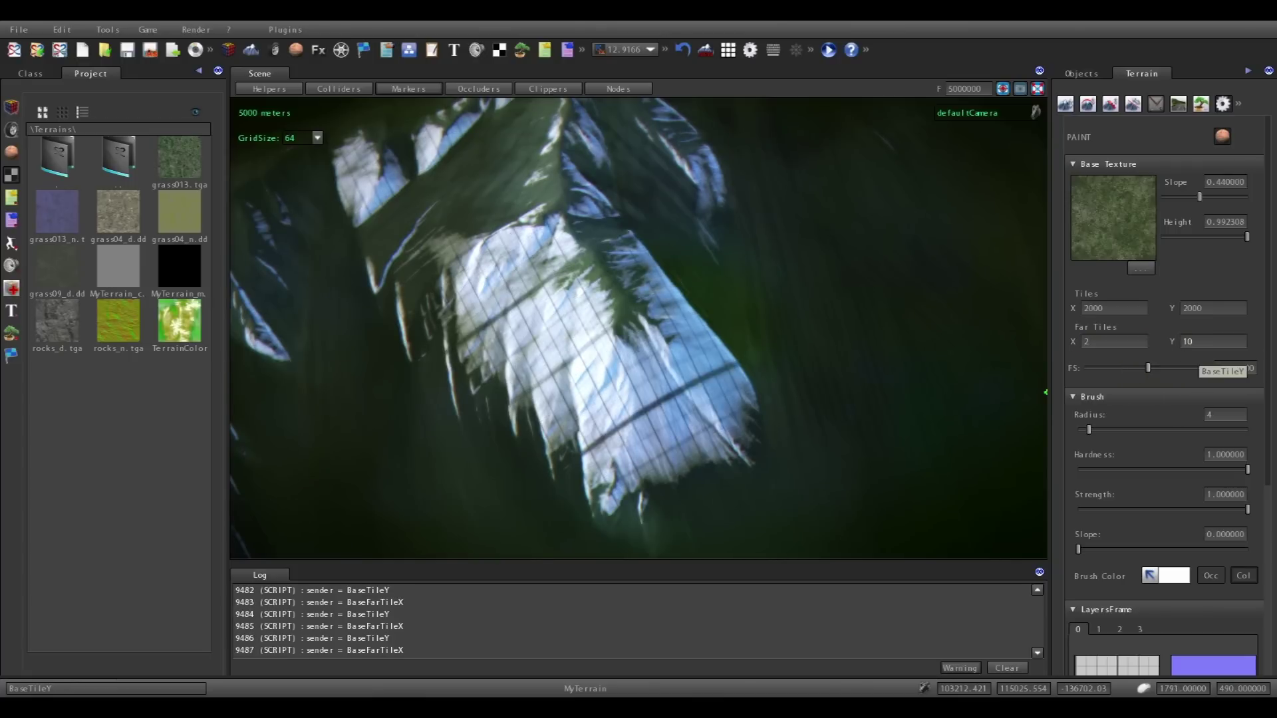
{"action": "left_click", "coordinate": [1212, 341]}
{"action": "type", "text": "2"}
{"action": "key", "text": "Return"}
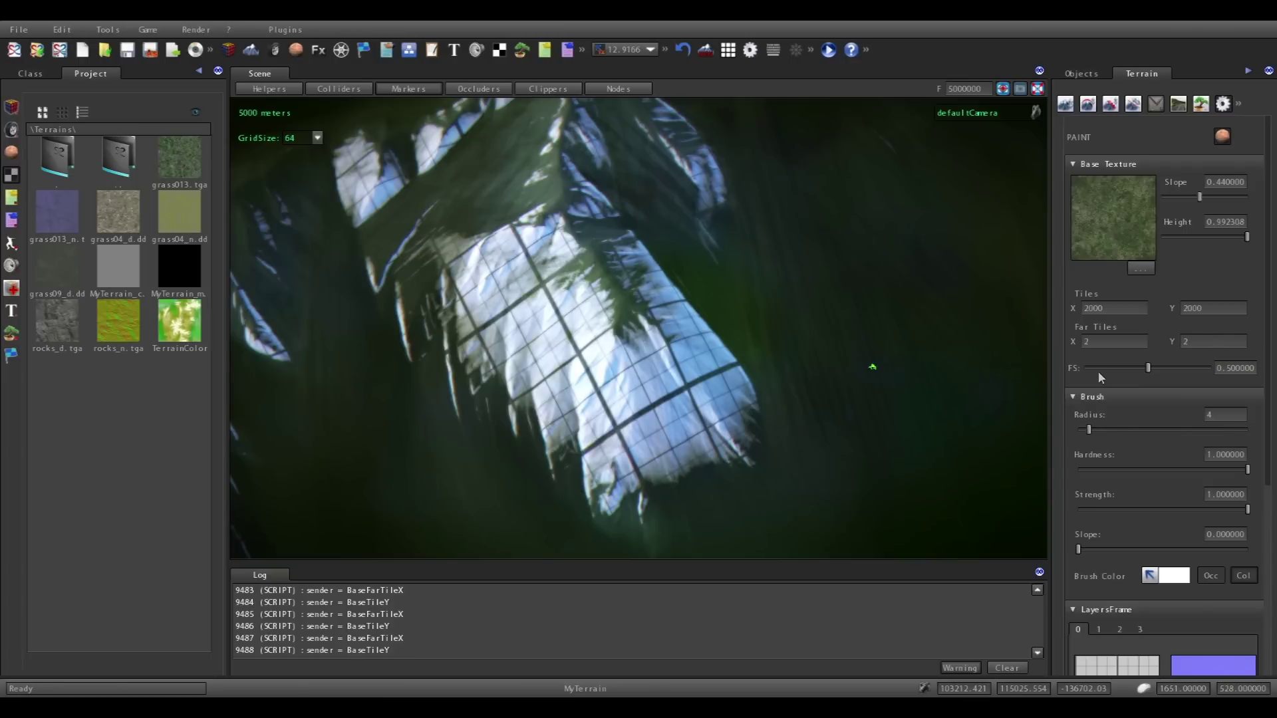
Load rocks_d.tga from the Terrains folder as layer 0's diffuse texture.
{"action": "left_click_drag", "start_coordinate": [1267, 309], "coordinate": [1267, 456]}
{"action": "left_click", "coordinate": [1143, 518]}
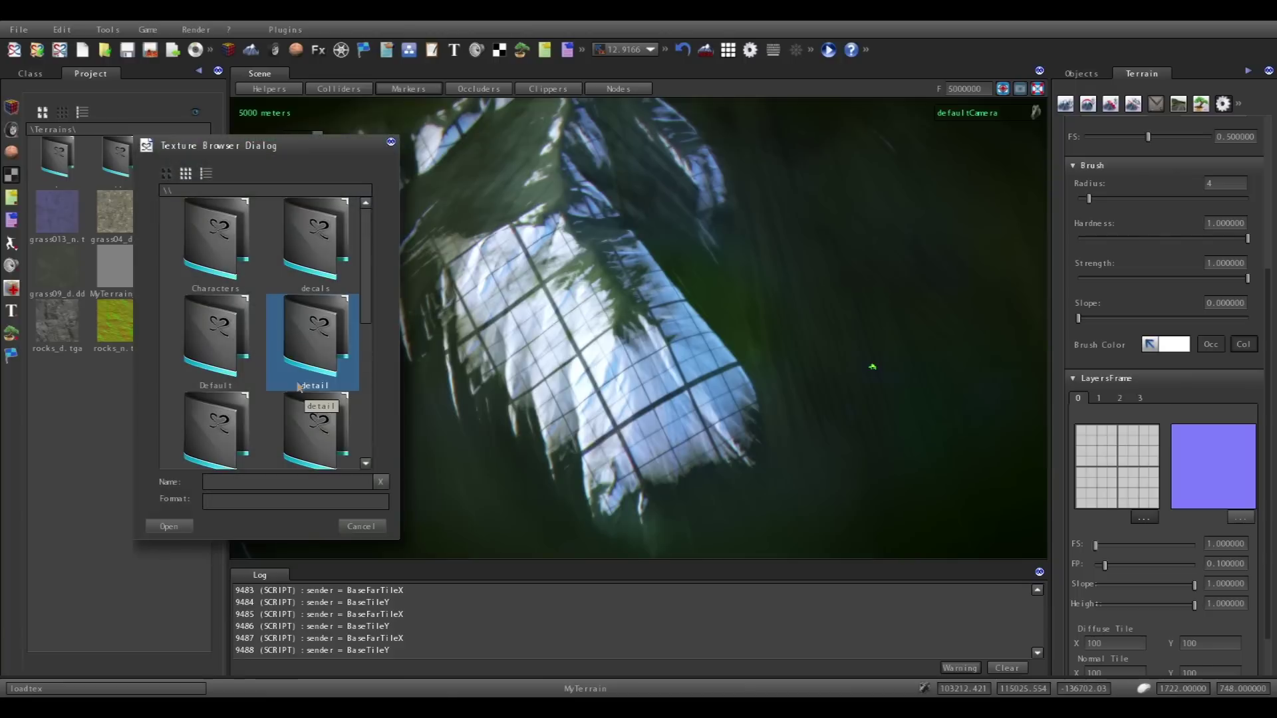
{"action": "scroll", "coordinate": [298, 387], "scroll_direction": "down", "scroll_amount": 5}
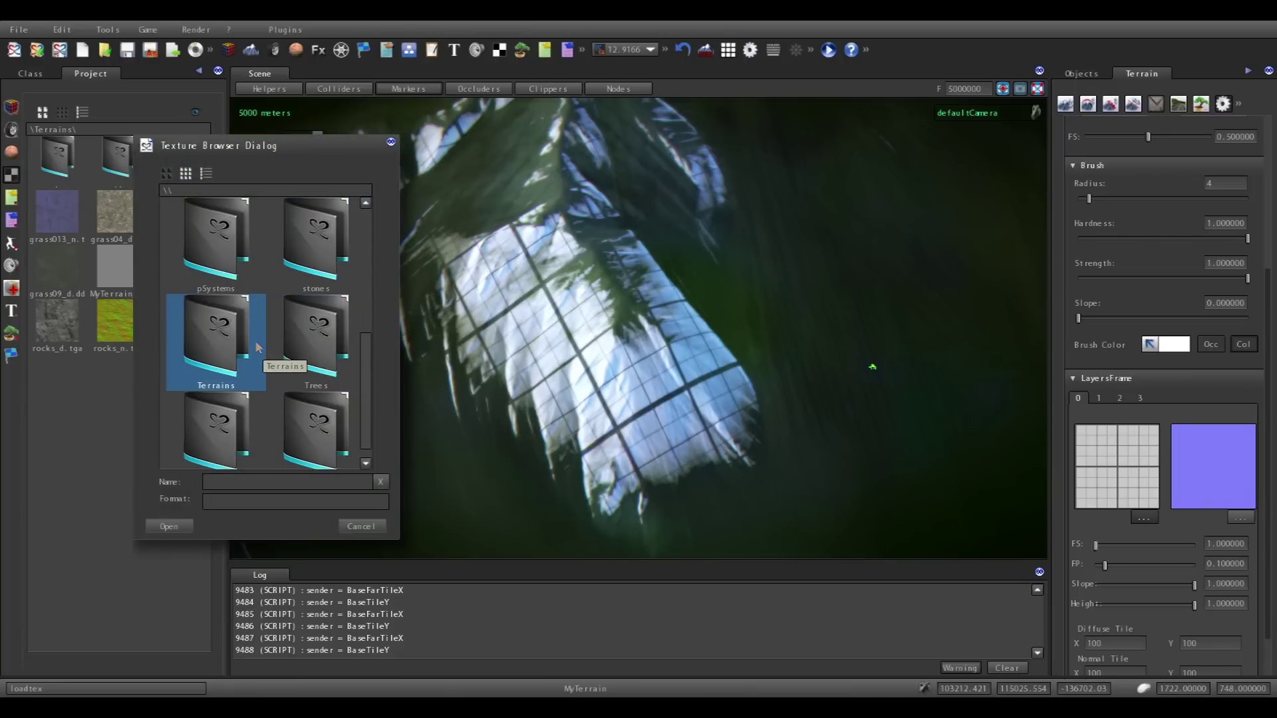
{"action": "double_click", "coordinate": [258, 347]}
{"action": "scroll", "coordinate": [266, 346], "scroll_direction": "down", "scroll_amount": 3}
{"action": "left_click", "coordinate": [316, 336]}
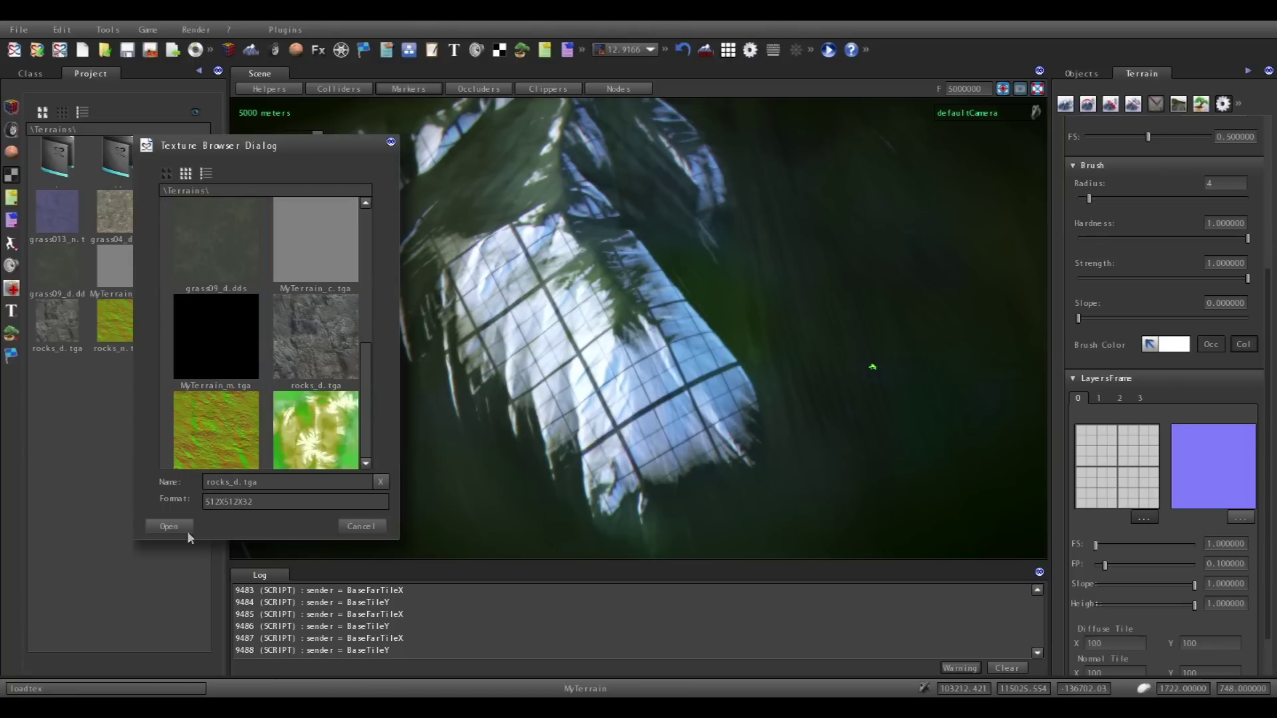
{"action": "left_click", "coordinate": [169, 531]}
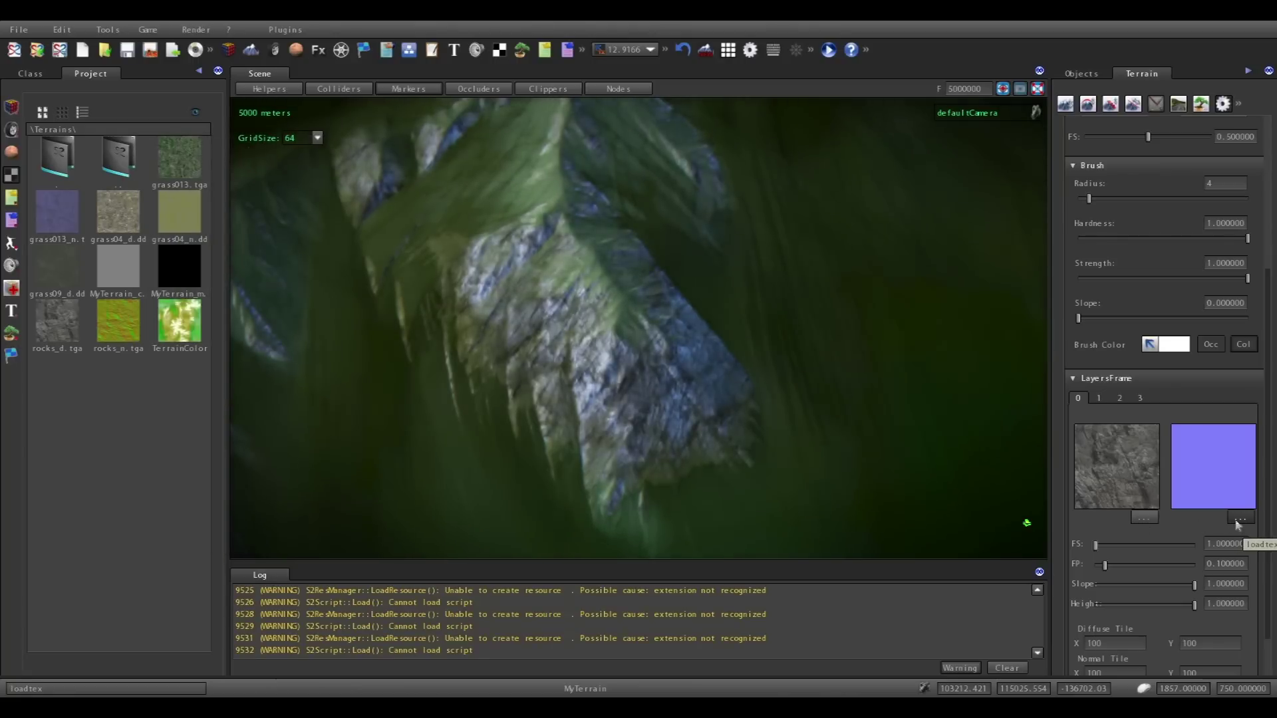
Load rocks_n.tga from the Terrains folder as layer 0's normal texture.
{"action": "left_click", "coordinate": [1239, 518]}
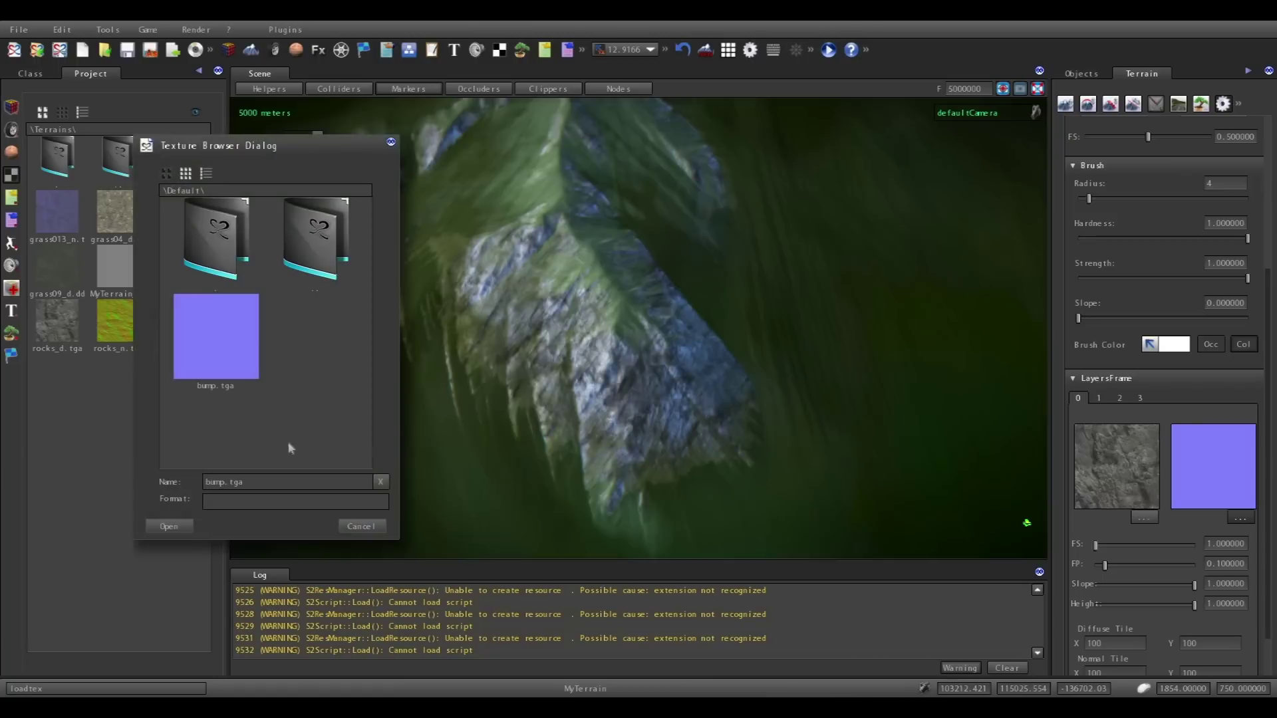
{"action": "double_click", "coordinate": [324, 272]}
{"action": "scroll", "coordinate": [303, 315], "scroll_direction": "down", "scroll_amount": 3}
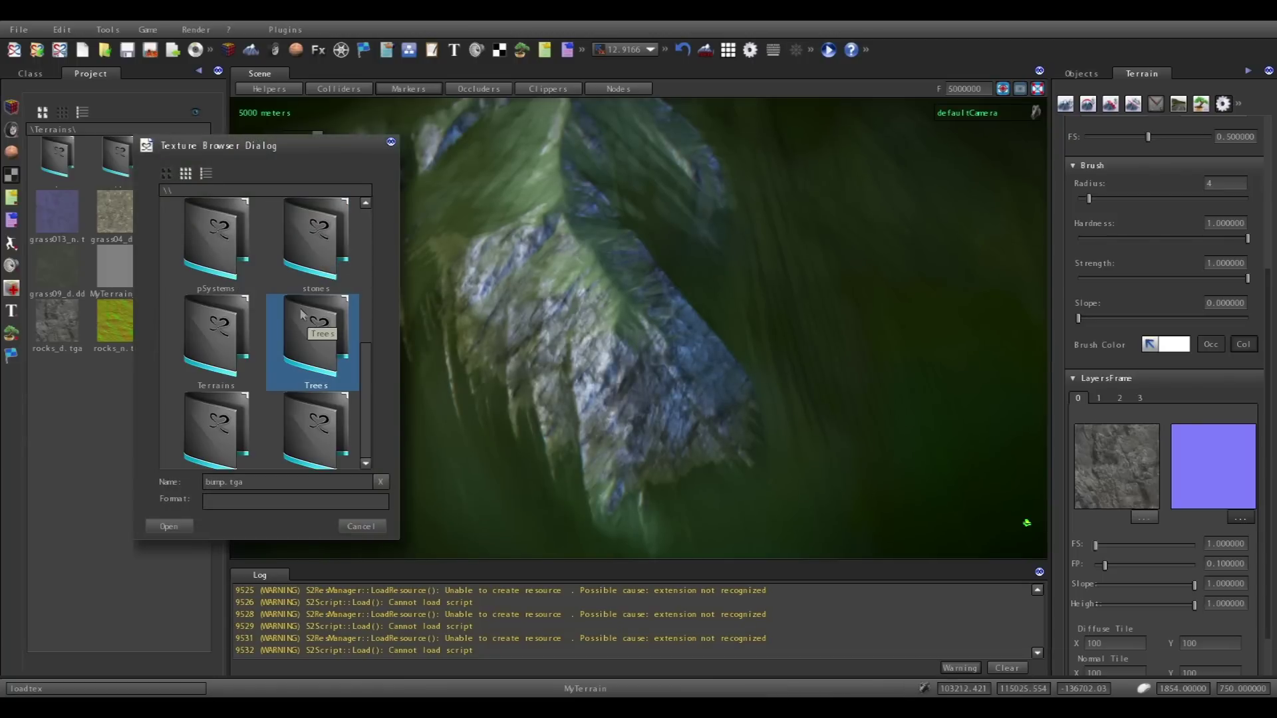
{"action": "double_click", "coordinate": [230, 357]}
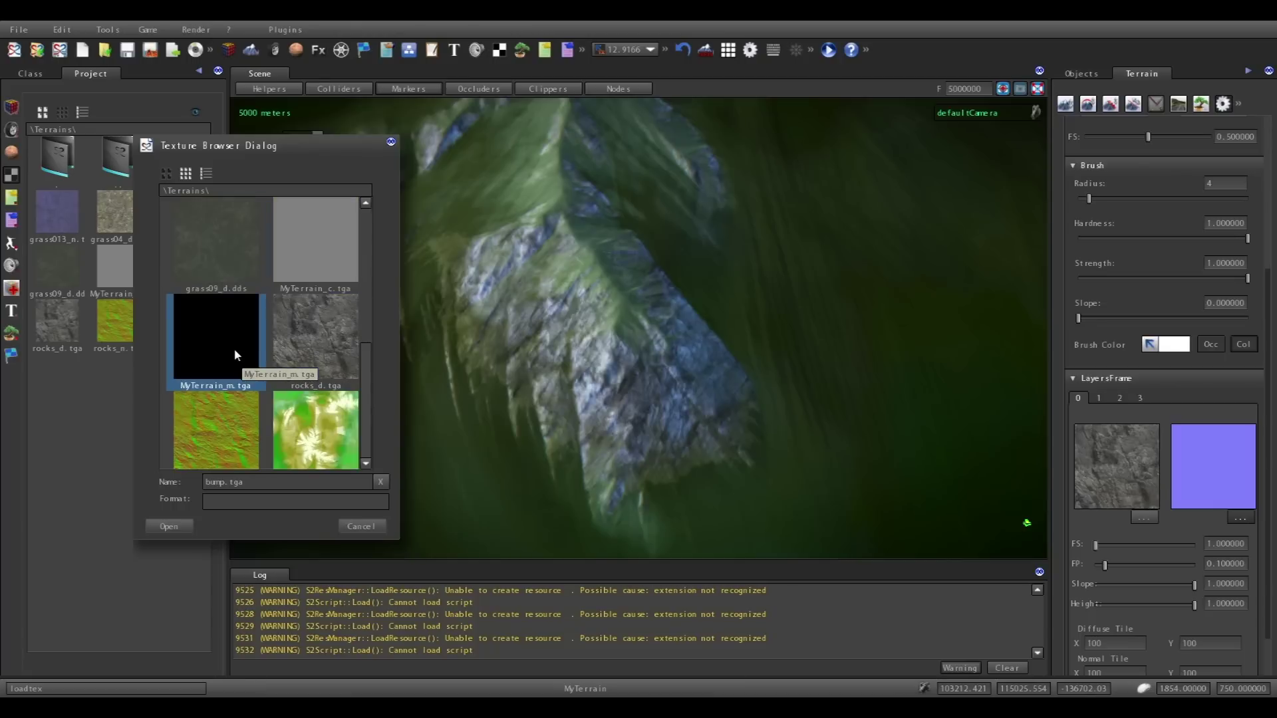
{"action": "left_click", "coordinate": [219, 425]}
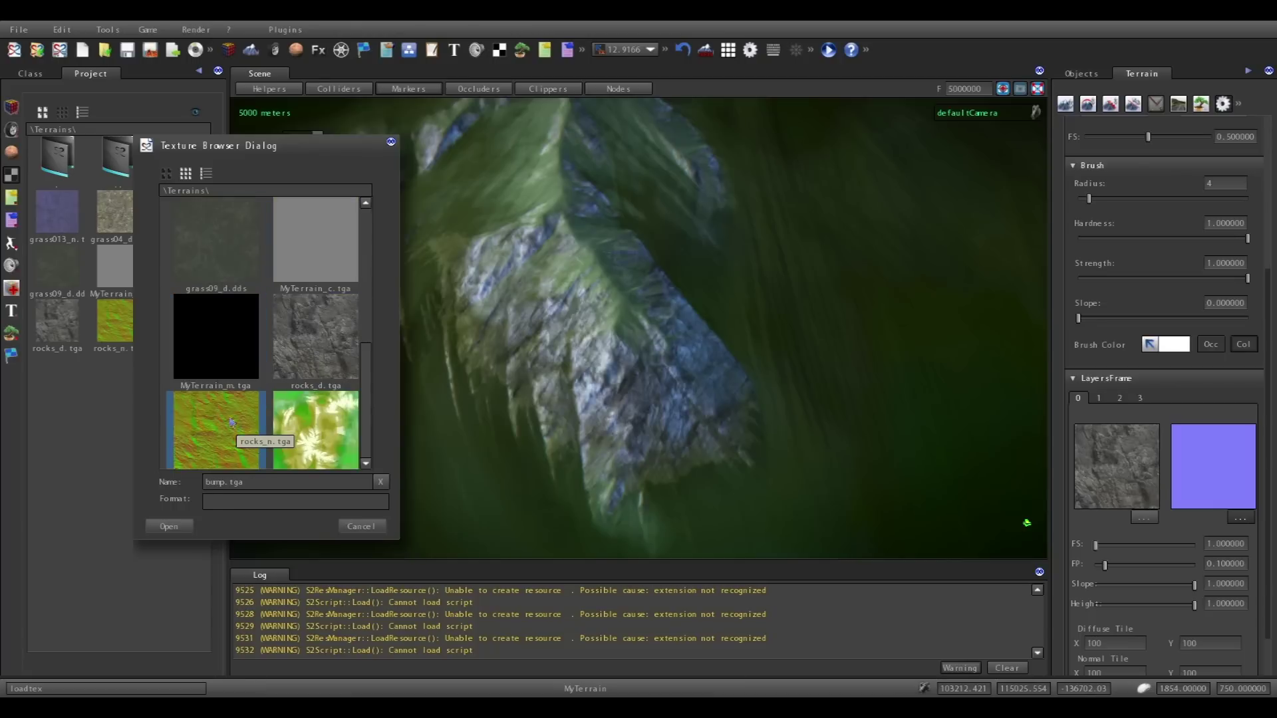
{"action": "left_click", "coordinate": [169, 526]}
Examine the rock layer's texture on the mountain slopes, both close up and from a distance.
{"action": "scroll", "coordinate": [638, 479], "scroll_direction": "up", "scroll_amount": 5}
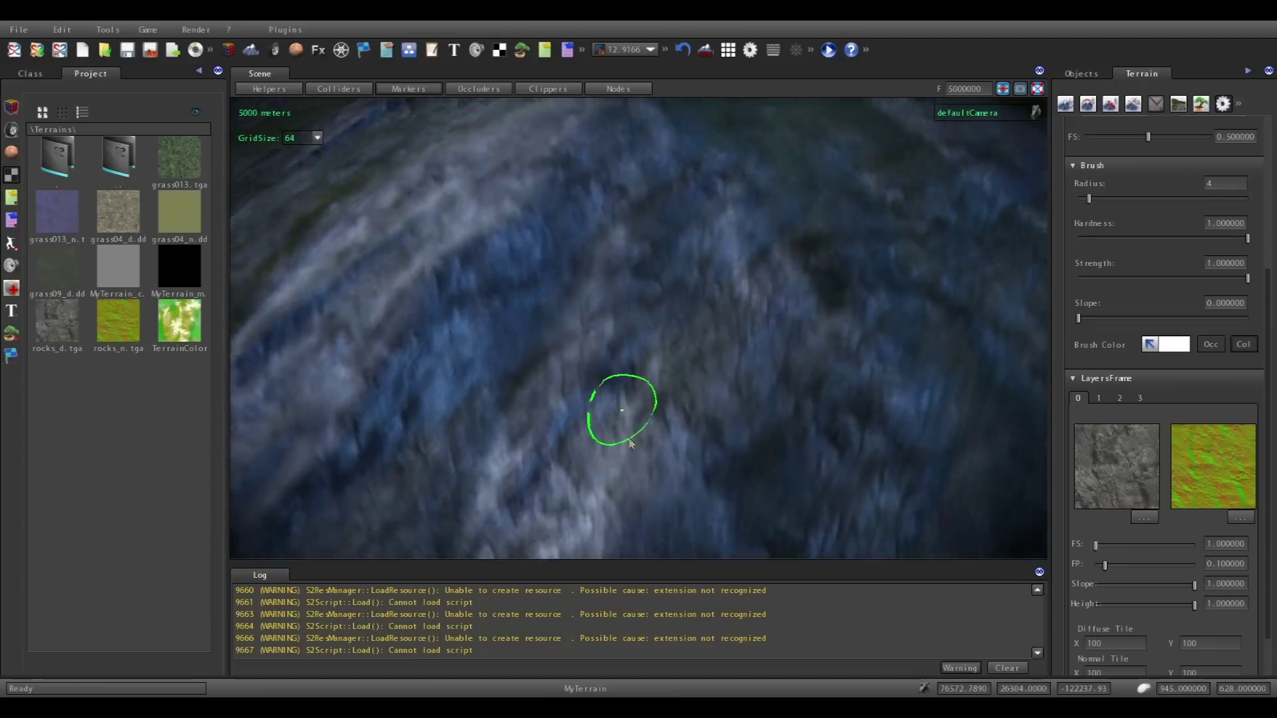
{"action": "scroll", "coordinate": [631, 439], "scroll_direction": "up", "scroll_amount": 8}
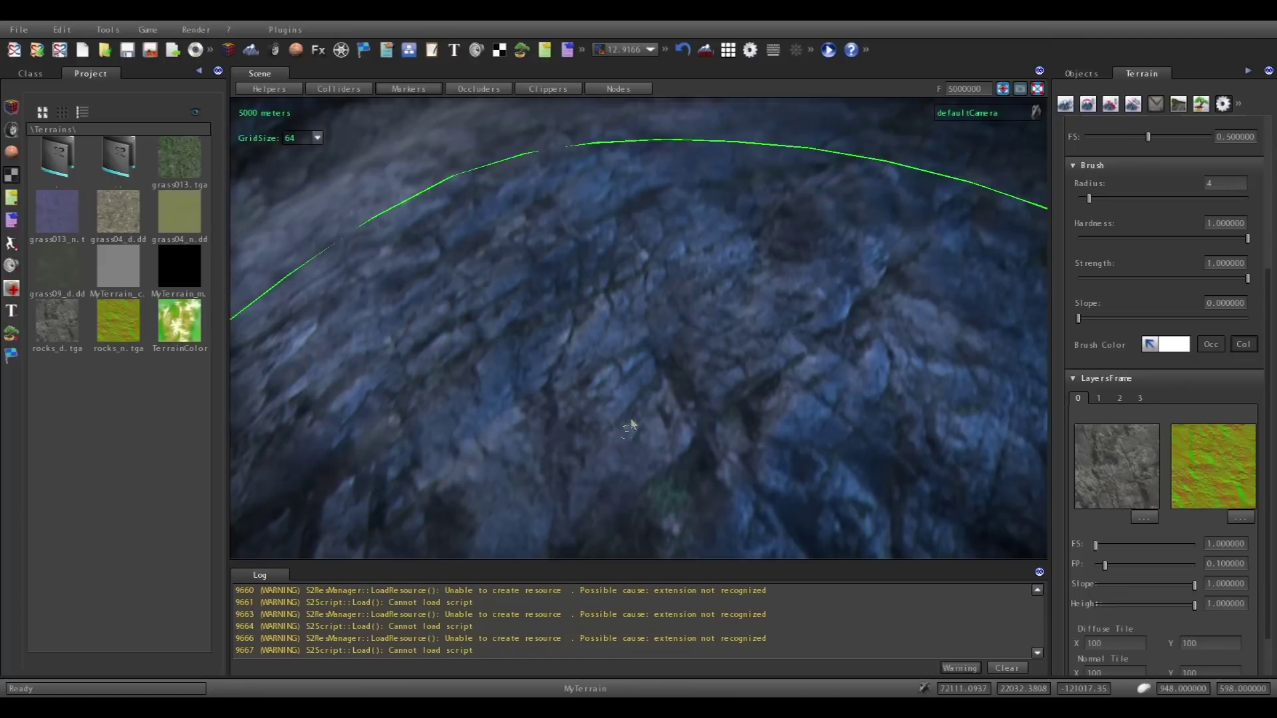
{"action": "scroll", "coordinate": [631, 426], "scroll_direction": "down", "scroll_amount": 10}
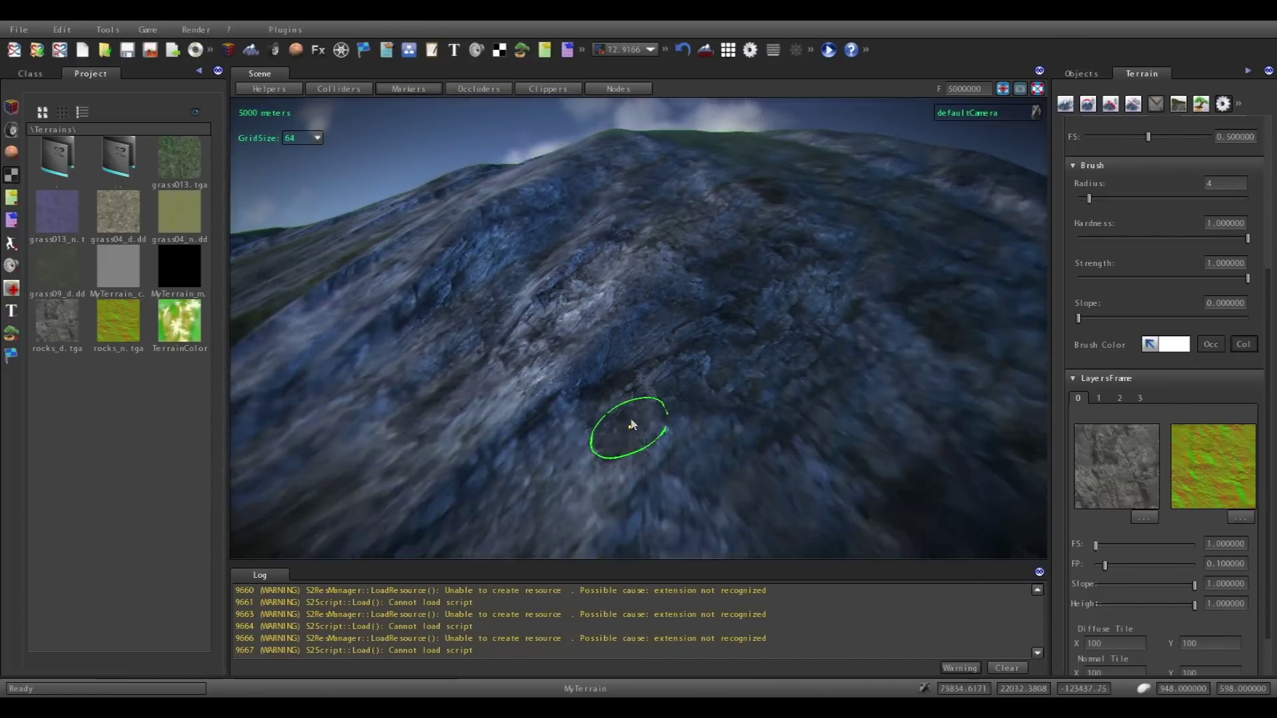
{"action": "scroll", "coordinate": [631, 424], "scroll_direction": "up", "scroll_amount": 8}
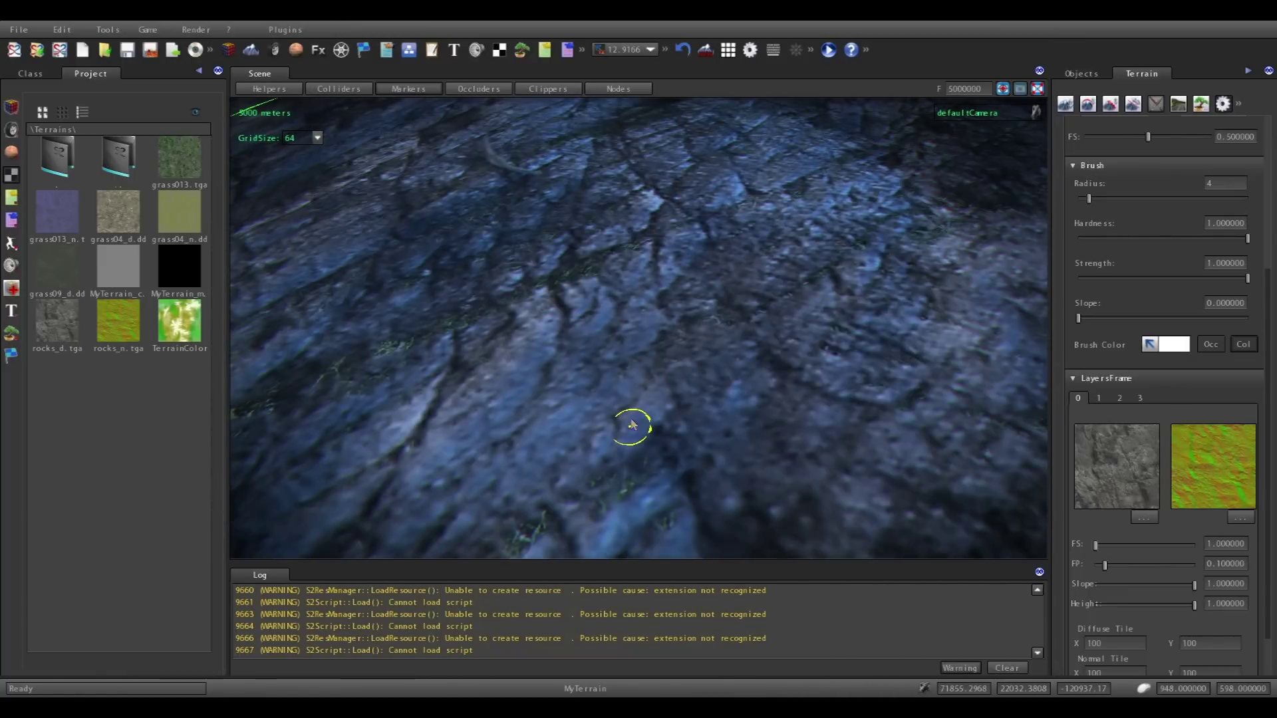
{"action": "scroll", "coordinate": [632, 424], "scroll_direction": "down", "scroll_amount": 10}
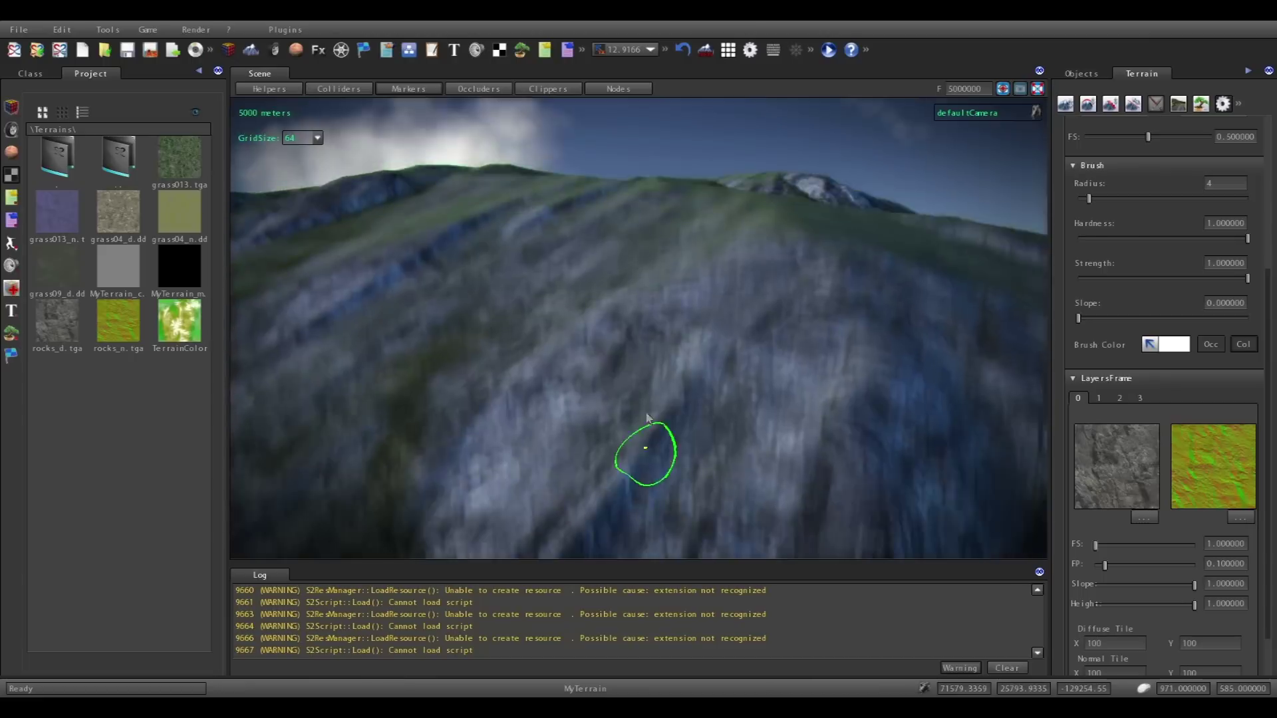
{"action": "scroll", "coordinate": [647, 416], "scroll_direction": "up", "scroll_amount": 8}
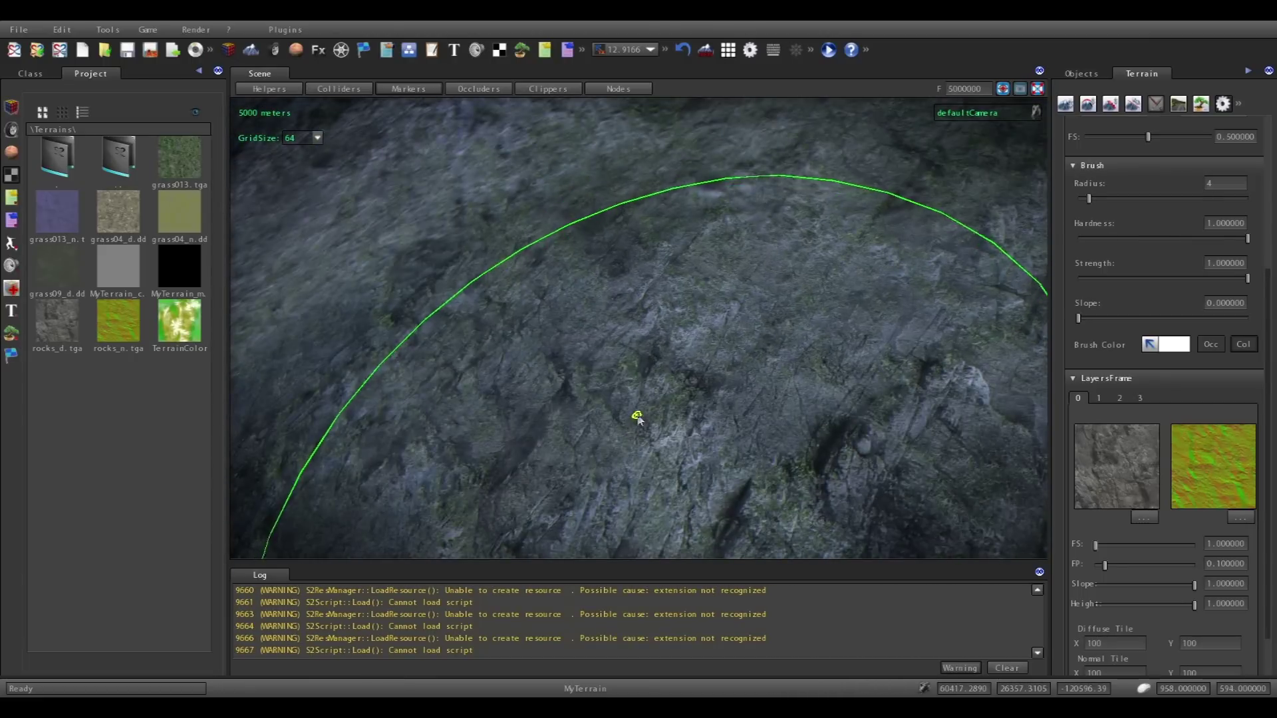
{"action": "scroll", "coordinate": [637, 418], "scroll_direction": "down", "scroll_amount": 8}
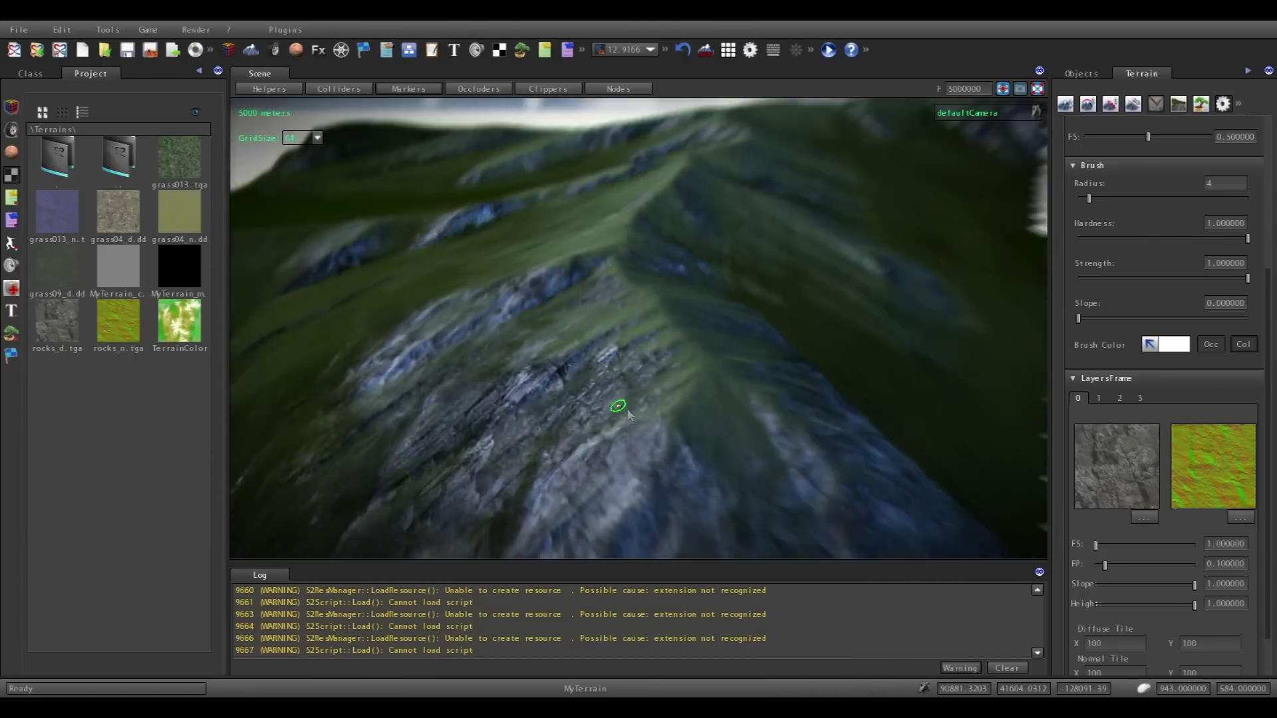
{"action": "key", "text": "s"}
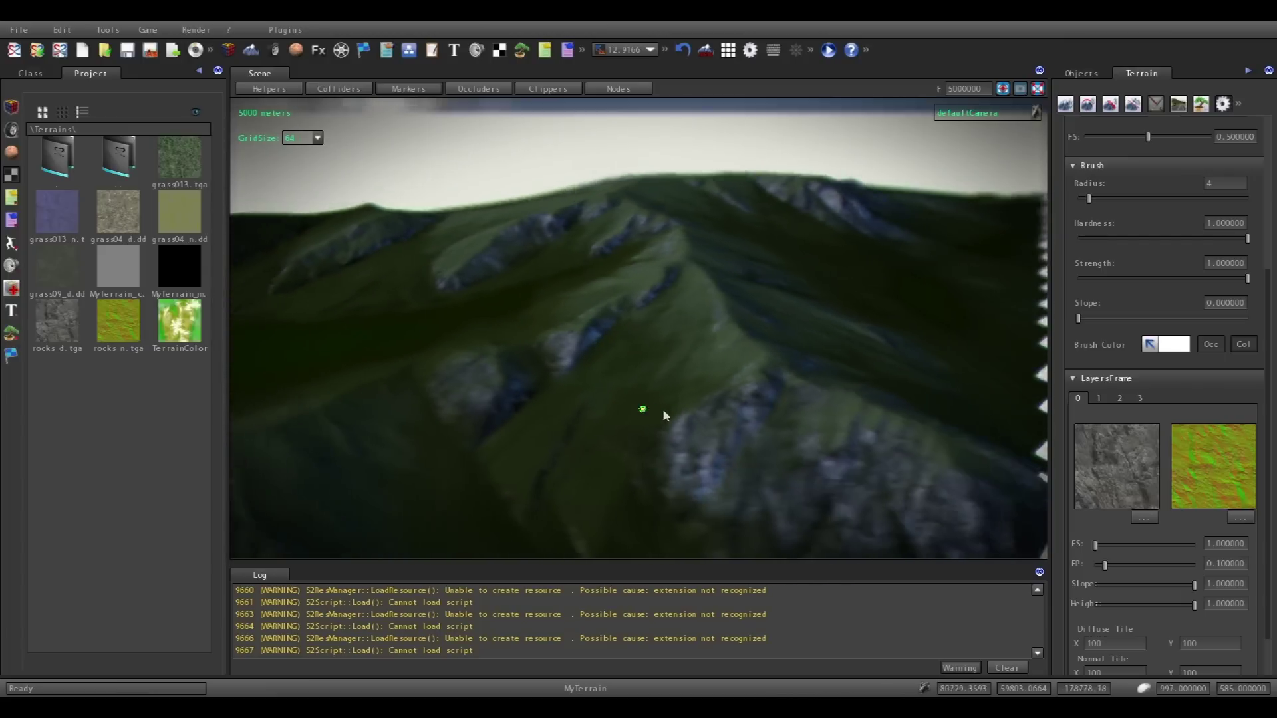
{"action": "key", "text": "d"}
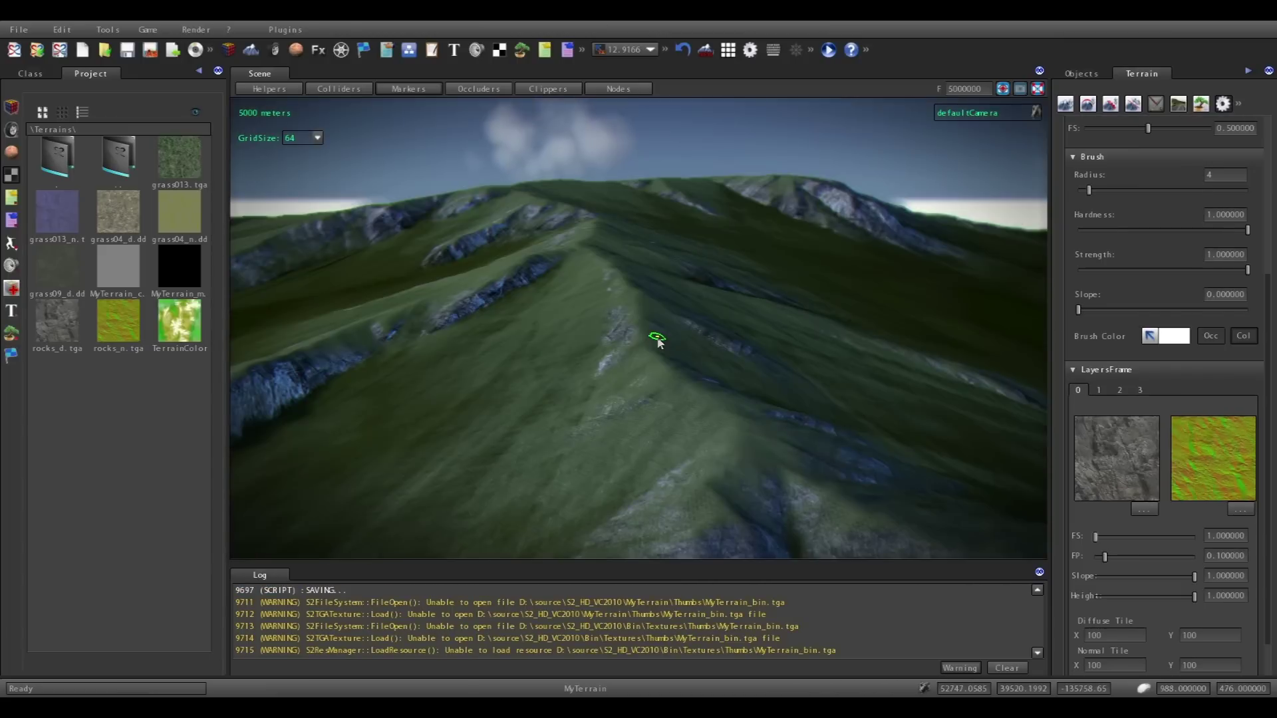
{"action": "key", "text": "s"}
{"action": "right_click_drag", "start_coordinate": [685, 371], "coordinate": [713, 379]}
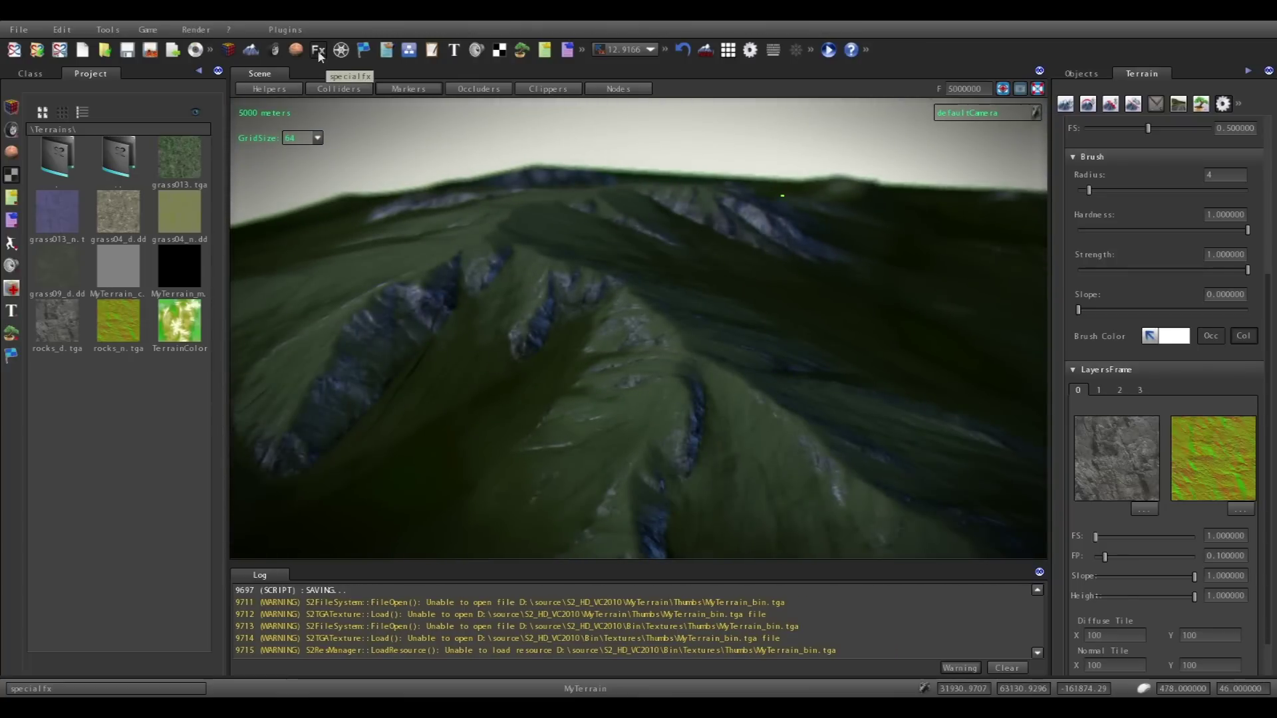
Enable water in the SpecialFX environment settings.
{"action": "left_click", "coordinate": [318, 51]}
{"action": "left_click", "coordinate": [61, 108]}
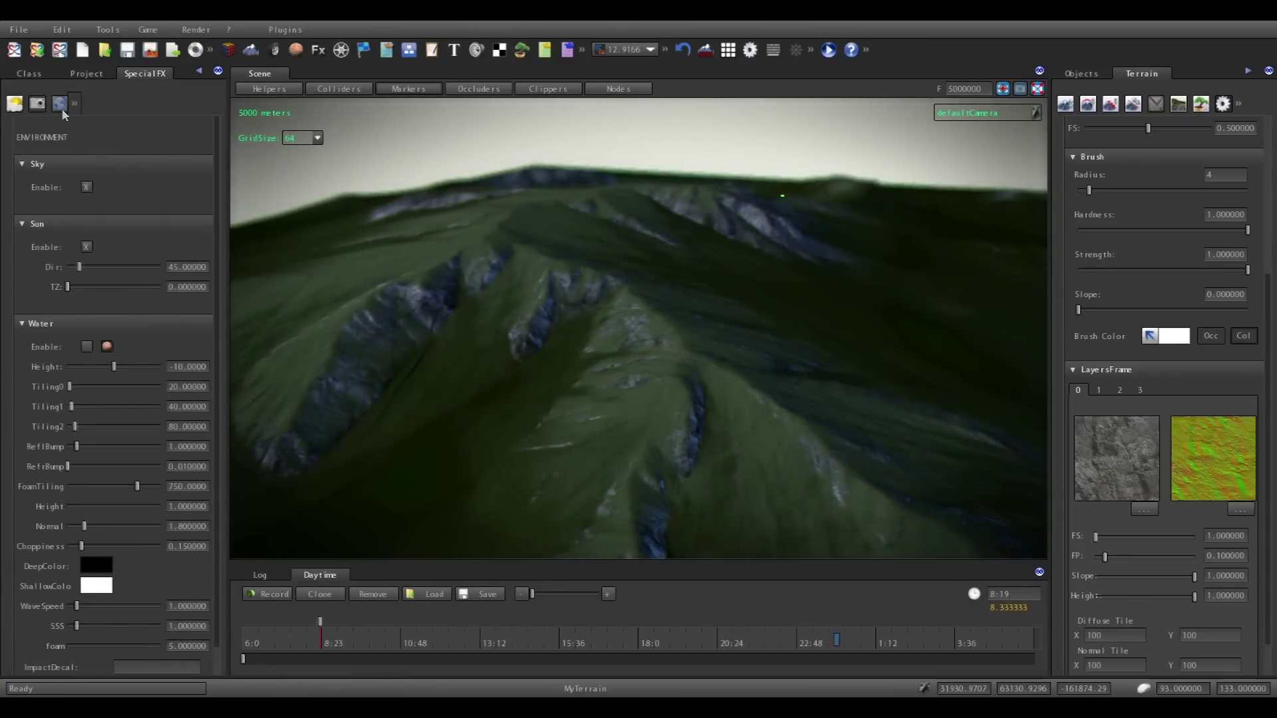
{"action": "left_click", "coordinate": [86, 348]}
{"action": "right_click_drag", "start_coordinate": [617, 367], "coordinate": [650, 365]}
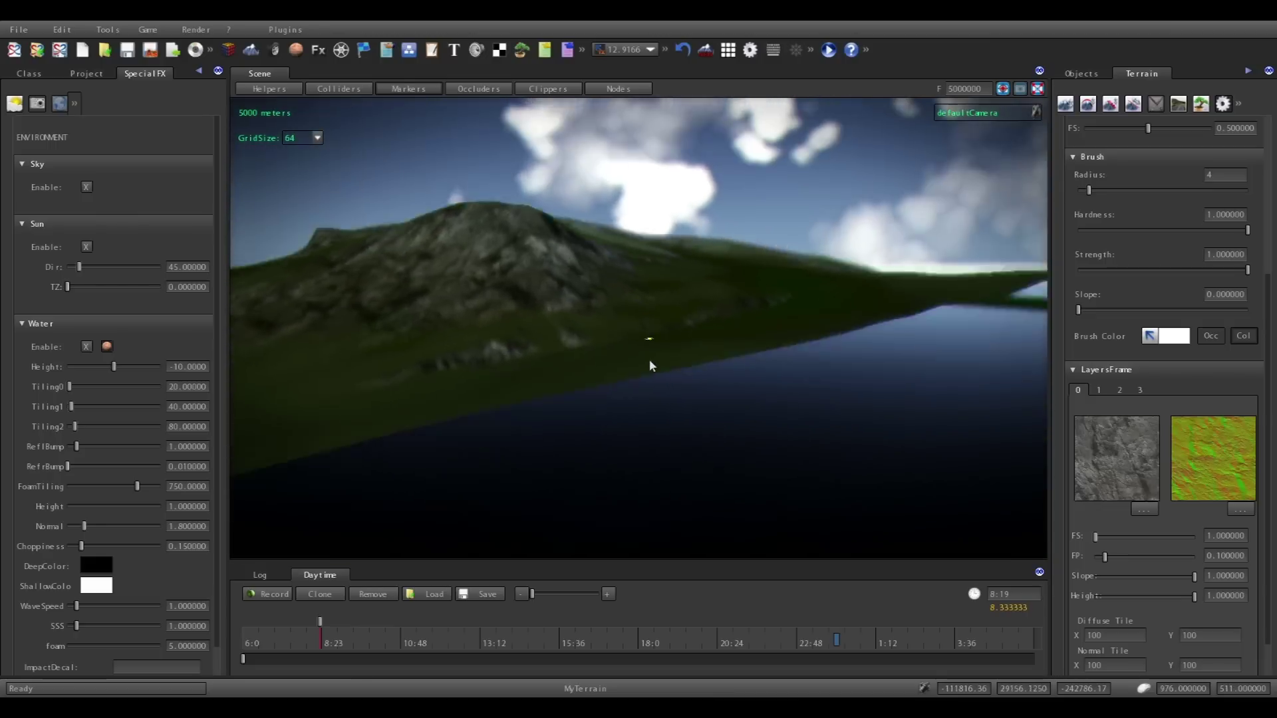
Set the terrain's Y position to 25000 in its general properties.
{"action": "key", "text": "q"}
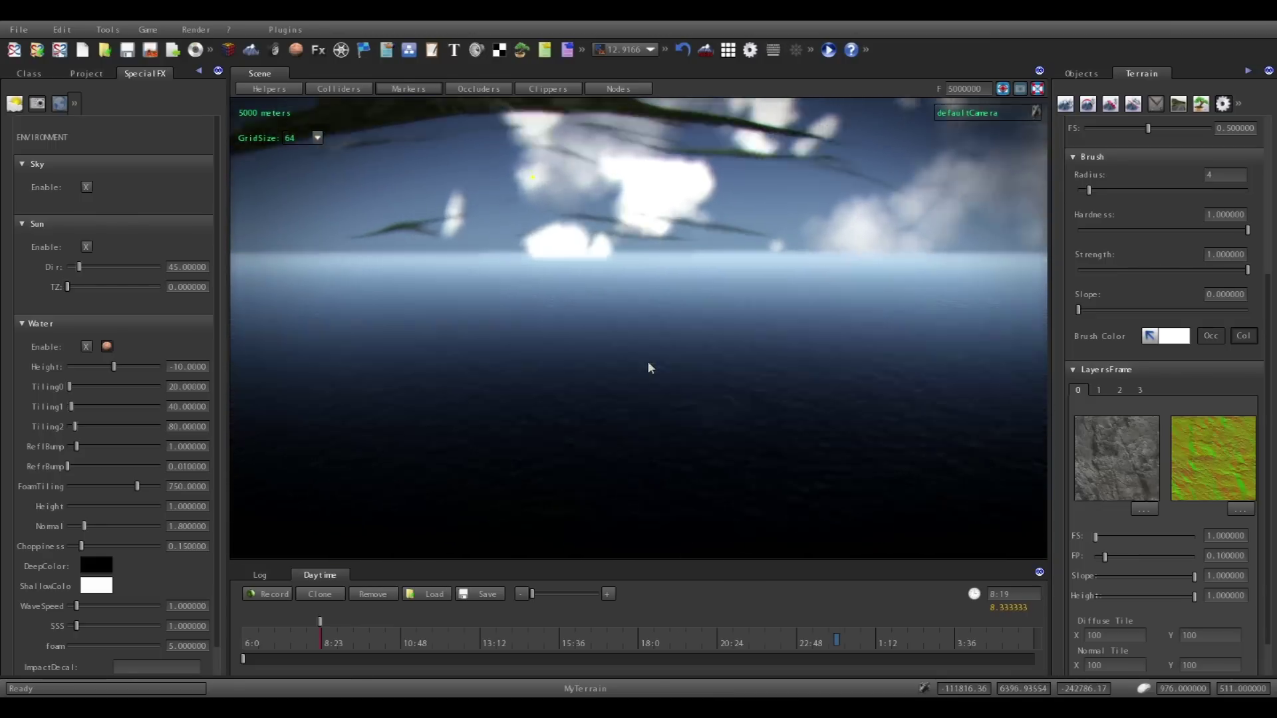
{"action": "key", "text": "e"}
{"action": "key", "text": "w"}
{"action": "right_click_drag", "start_coordinate": [647, 360], "coordinate": [673, 374]}
{"action": "left_click", "coordinate": [1218, 107]}
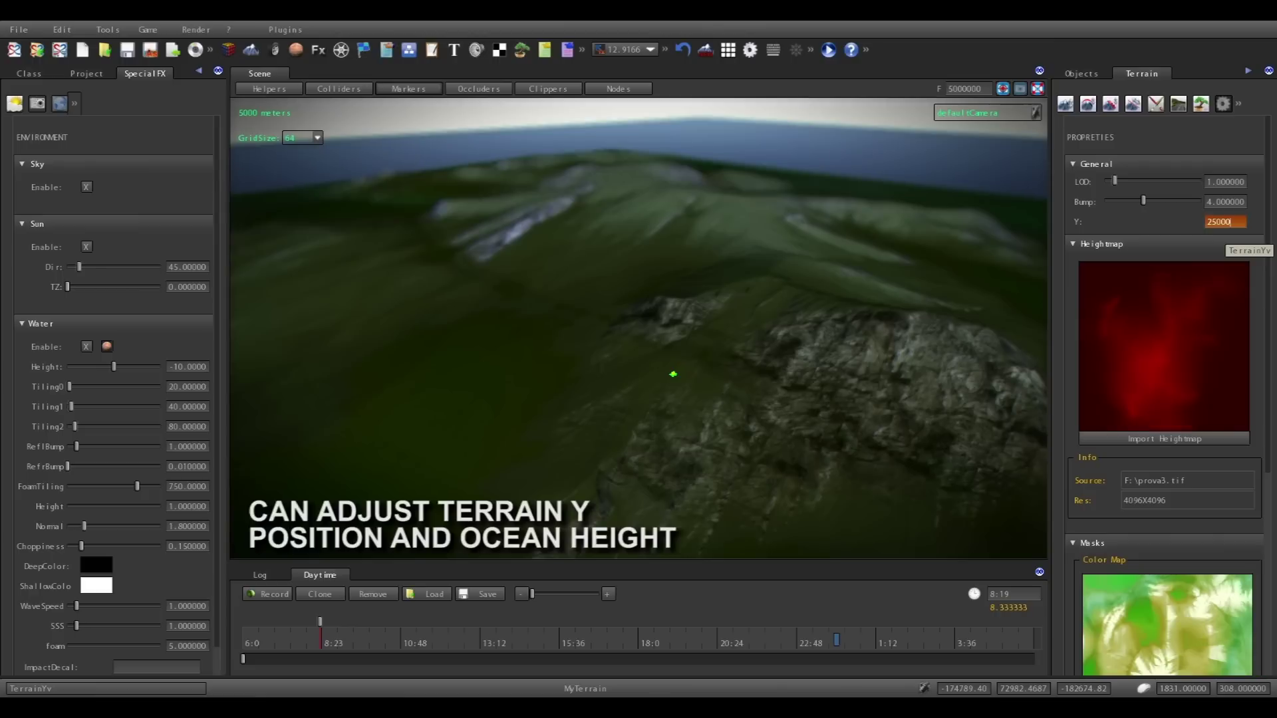
{"action": "key", "text": "Return"}
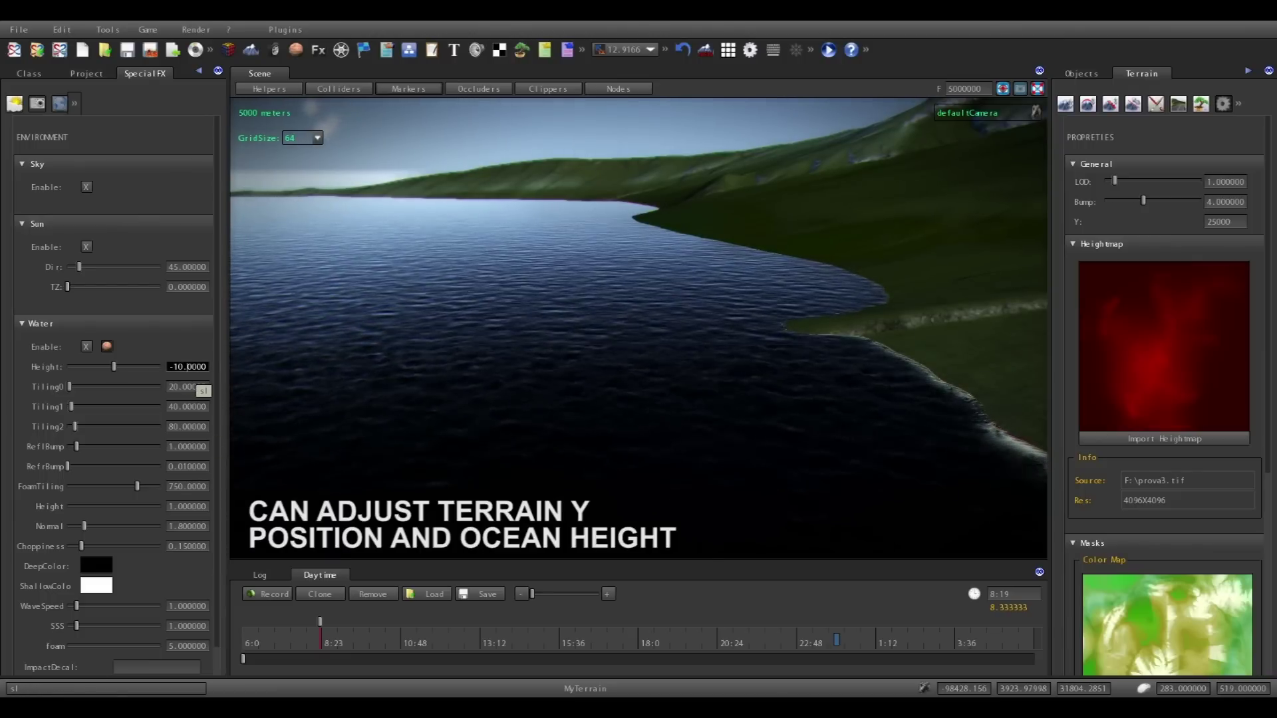
Set the ocean water height to 250.
{"action": "left_click", "coordinate": [189, 366]}
{"action": "type", "text": "250"}
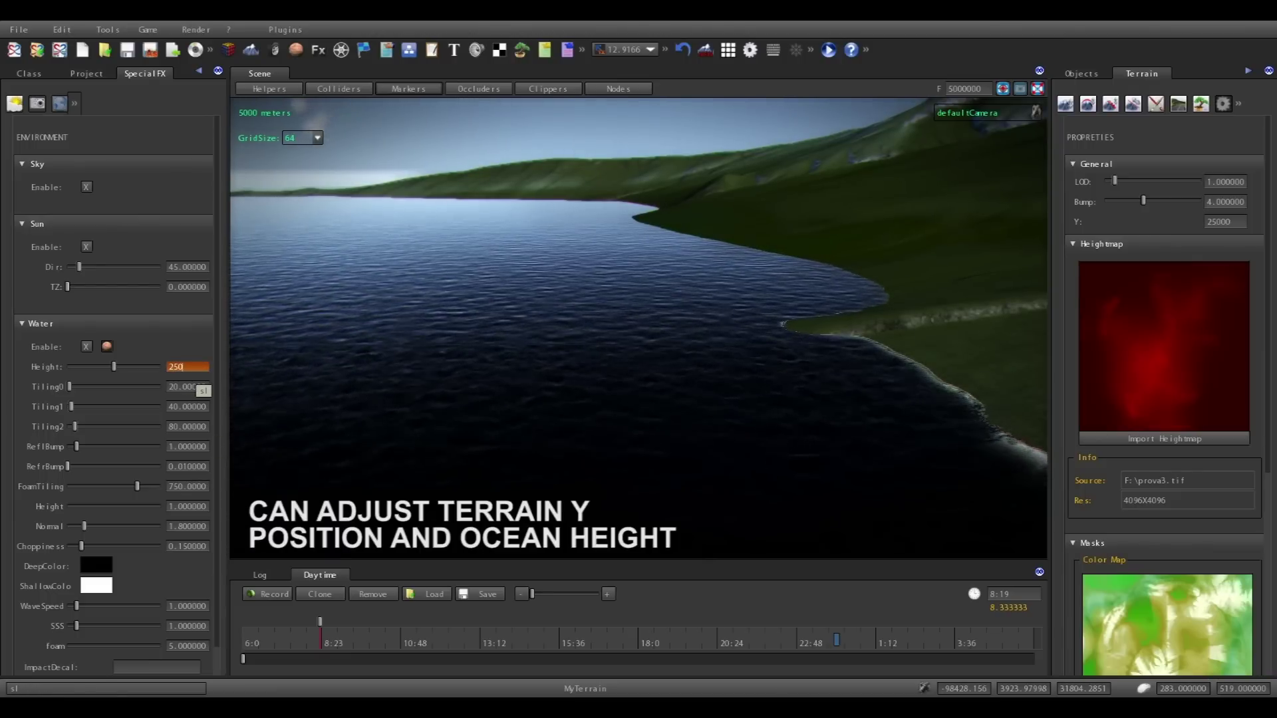
{"action": "key", "text": "Return"}
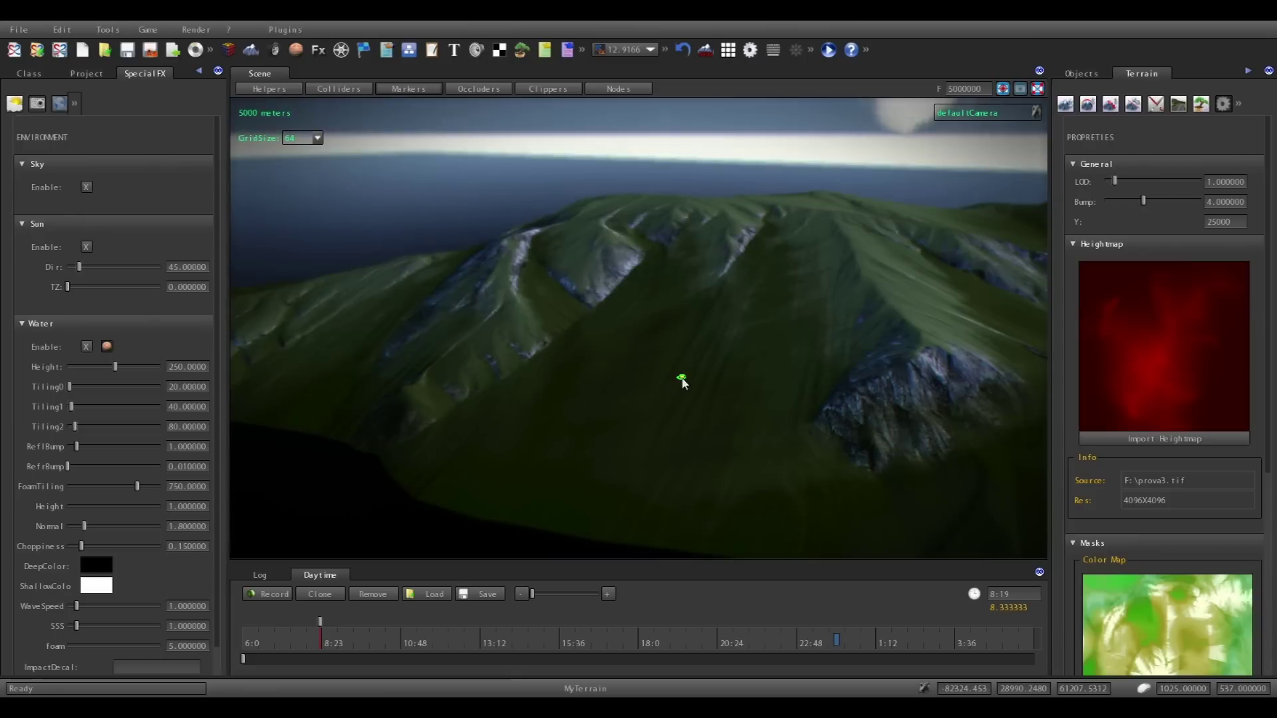
Set the scene's time of day to 12.
{"action": "key", "text": "d"}
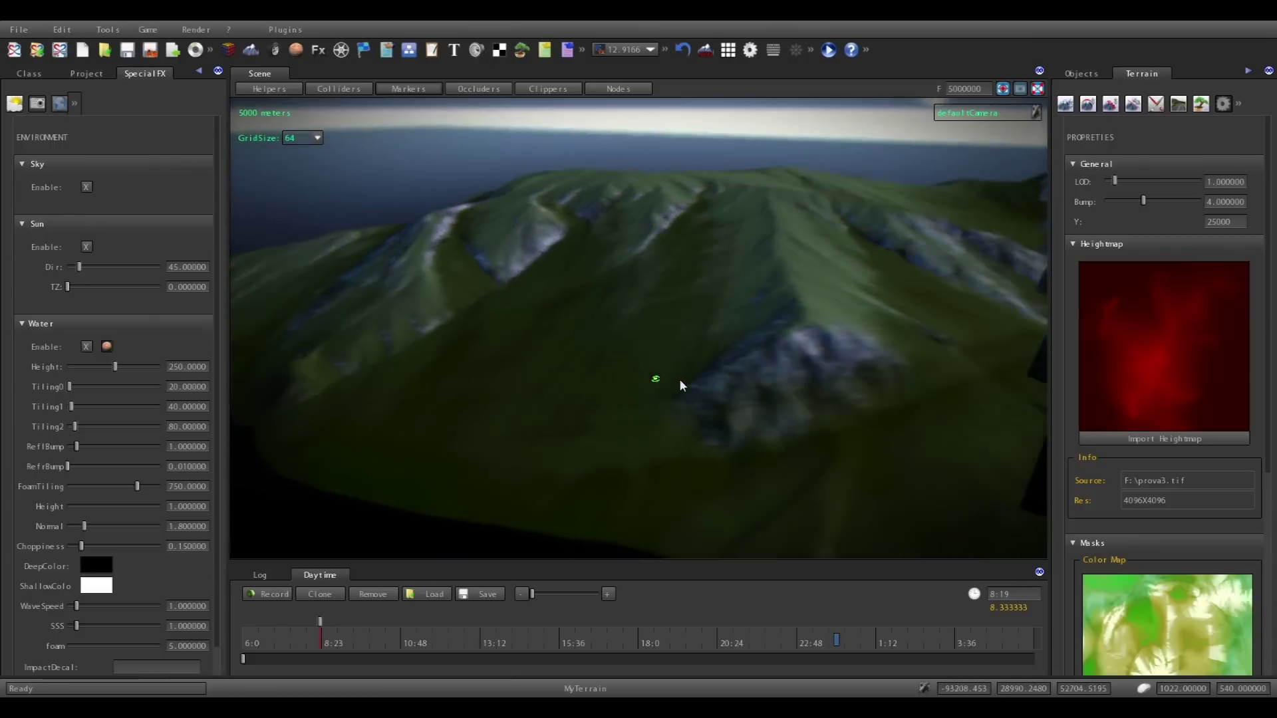
{"action": "right_click_drag", "start_coordinate": [680, 377], "coordinate": [622, 369]}
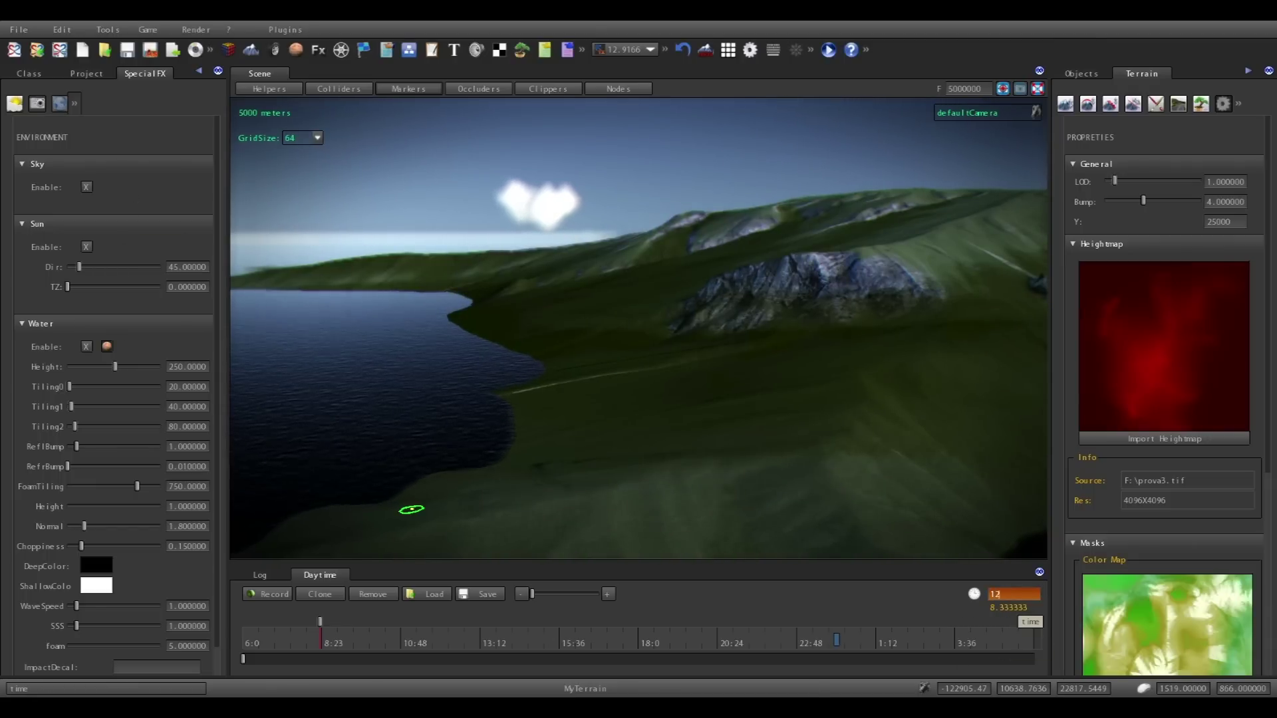
{"action": "key", "text": "Return"}
Raise the sun's TZ value to about 56.57.
{"action": "right_click_drag", "start_coordinate": [558, 470], "coordinate": [629, 458]}
{"action": "key", "text": "a"}
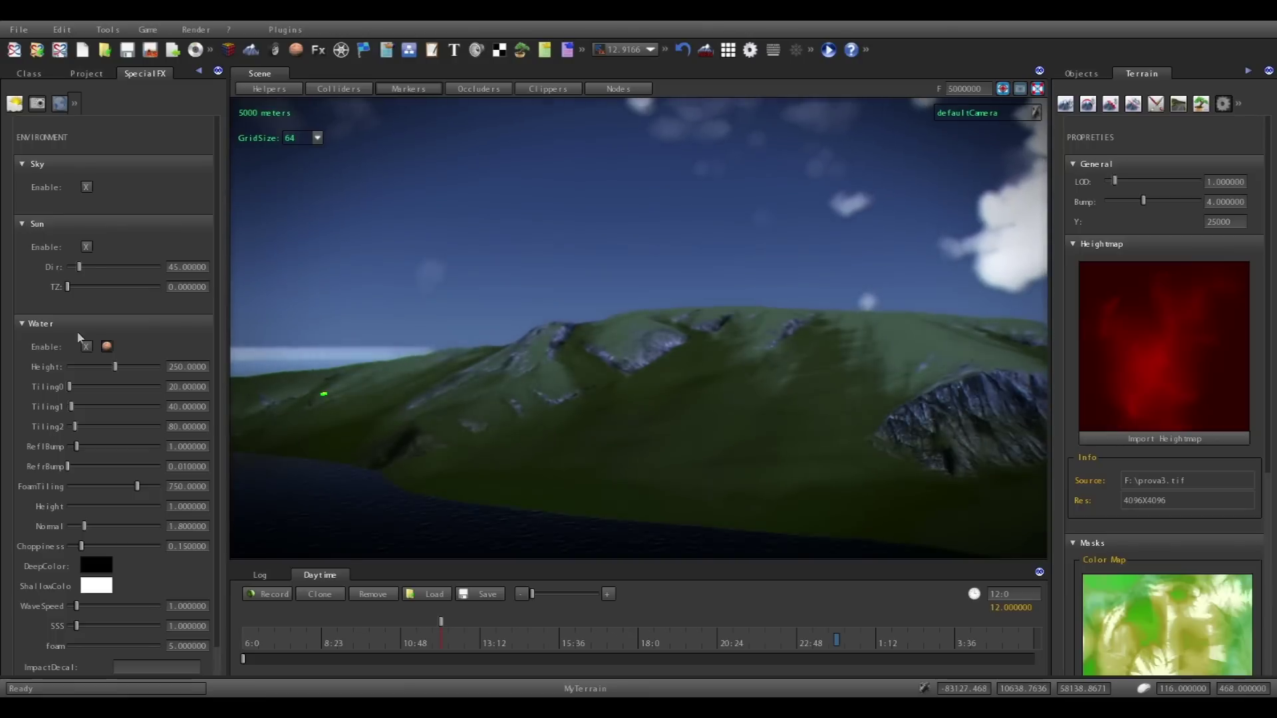
{"action": "left_click_drag", "start_coordinate": [68, 288], "coordinate": [99, 291]}
{"action": "right_click_drag", "start_coordinate": [668, 340], "coordinate": [665, 337]}
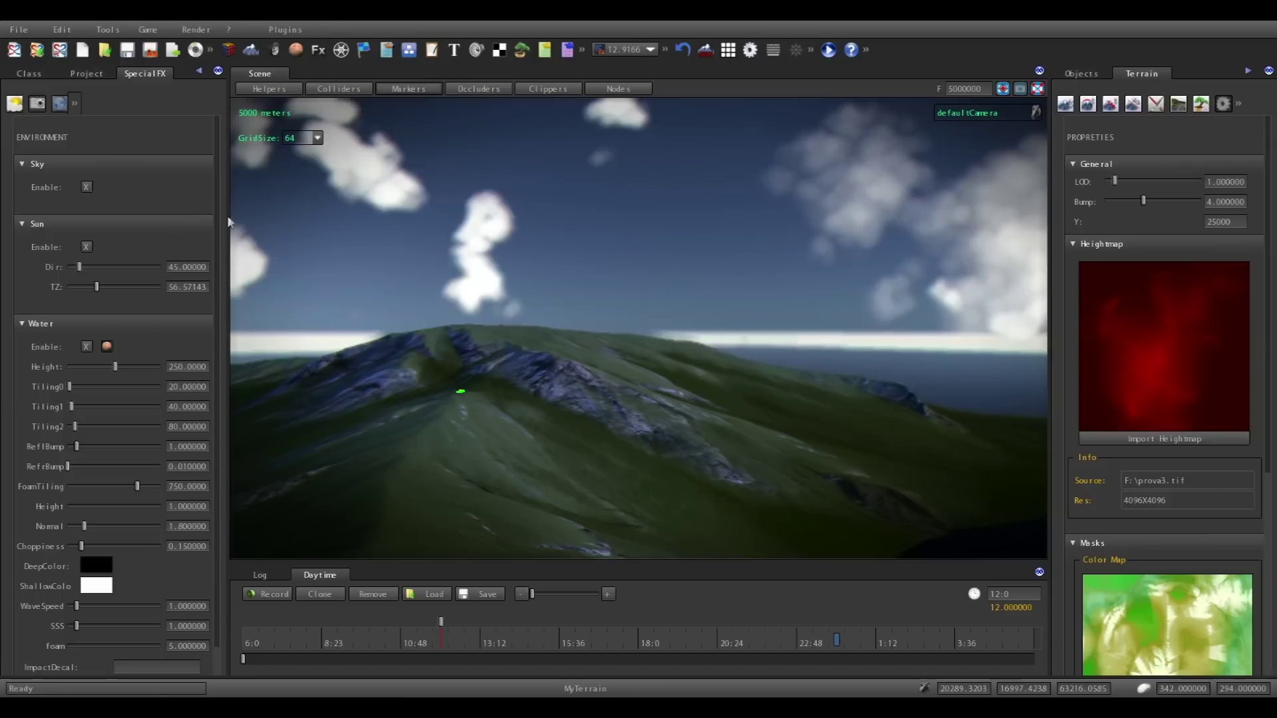
Load the time12.dtm daytime preset from the Bin\presets\DayTimes folder.
{"action": "left_click", "coordinate": [14, 103]}
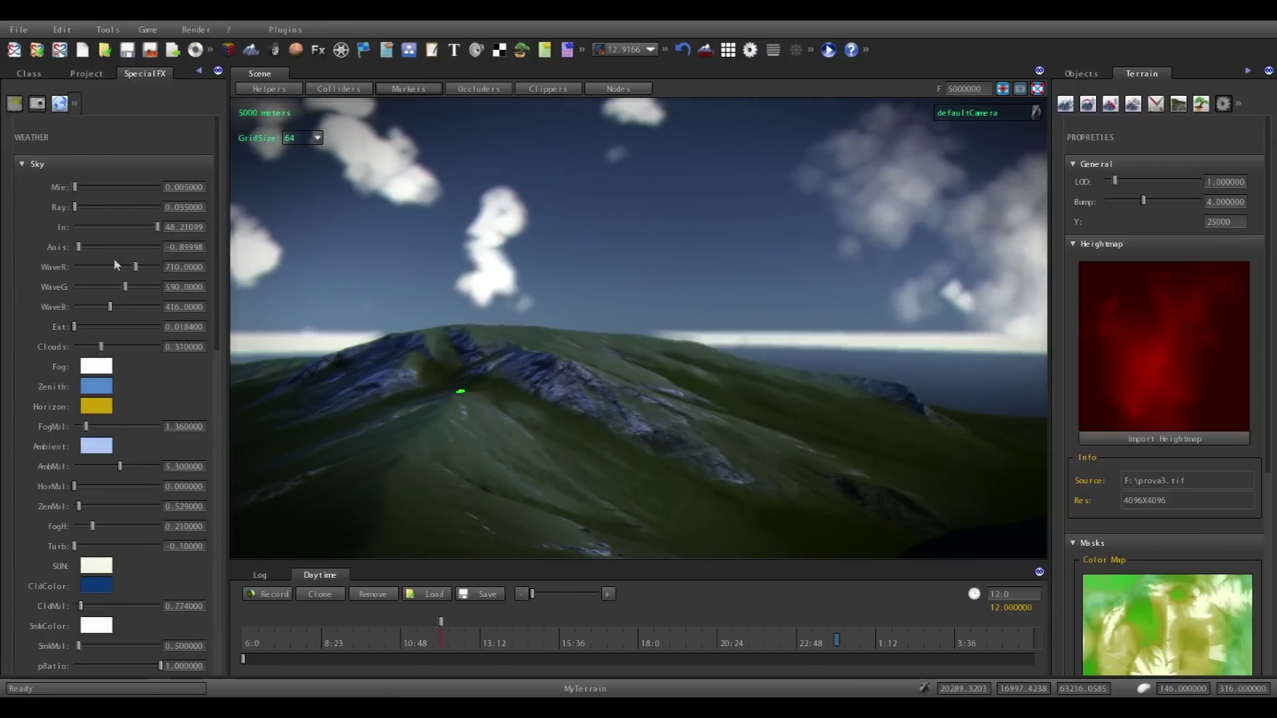
{"action": "left_click", "coordinate": [431, 594]}
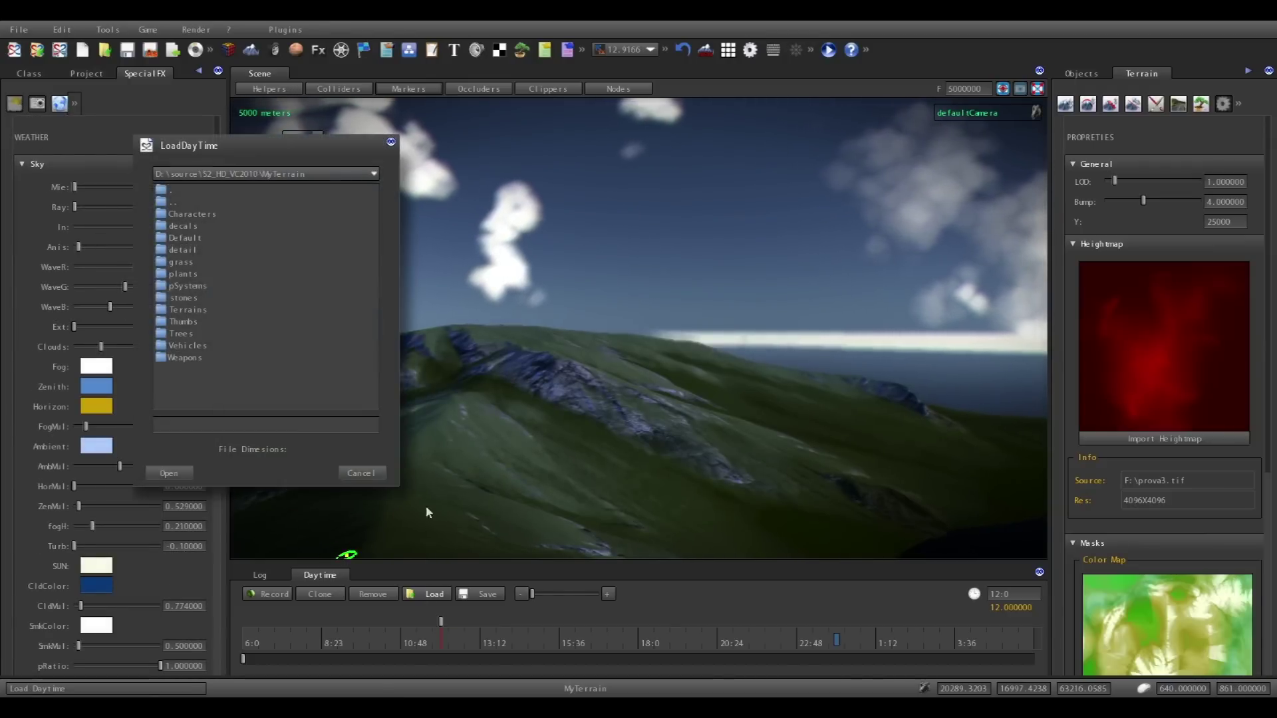
{"action": "double_click", "coordinate": [211, 201]}
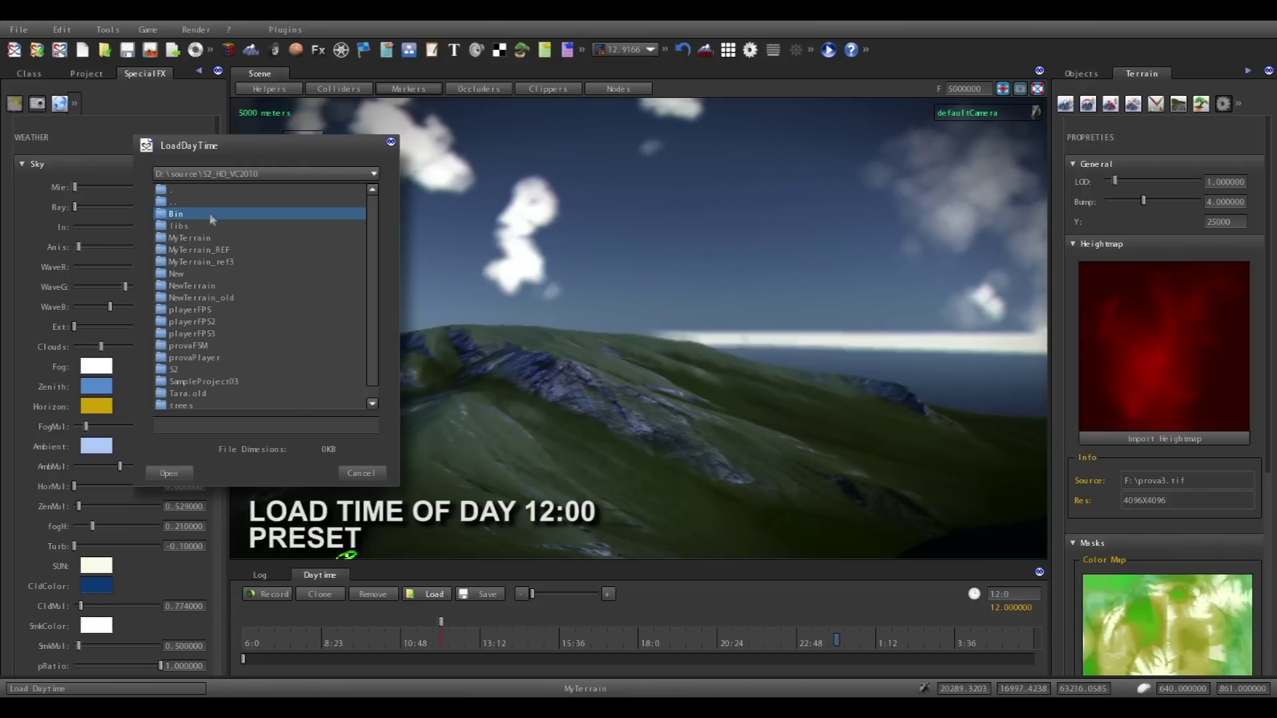
{"action": "double_click", "coordinate": [212, 215]}
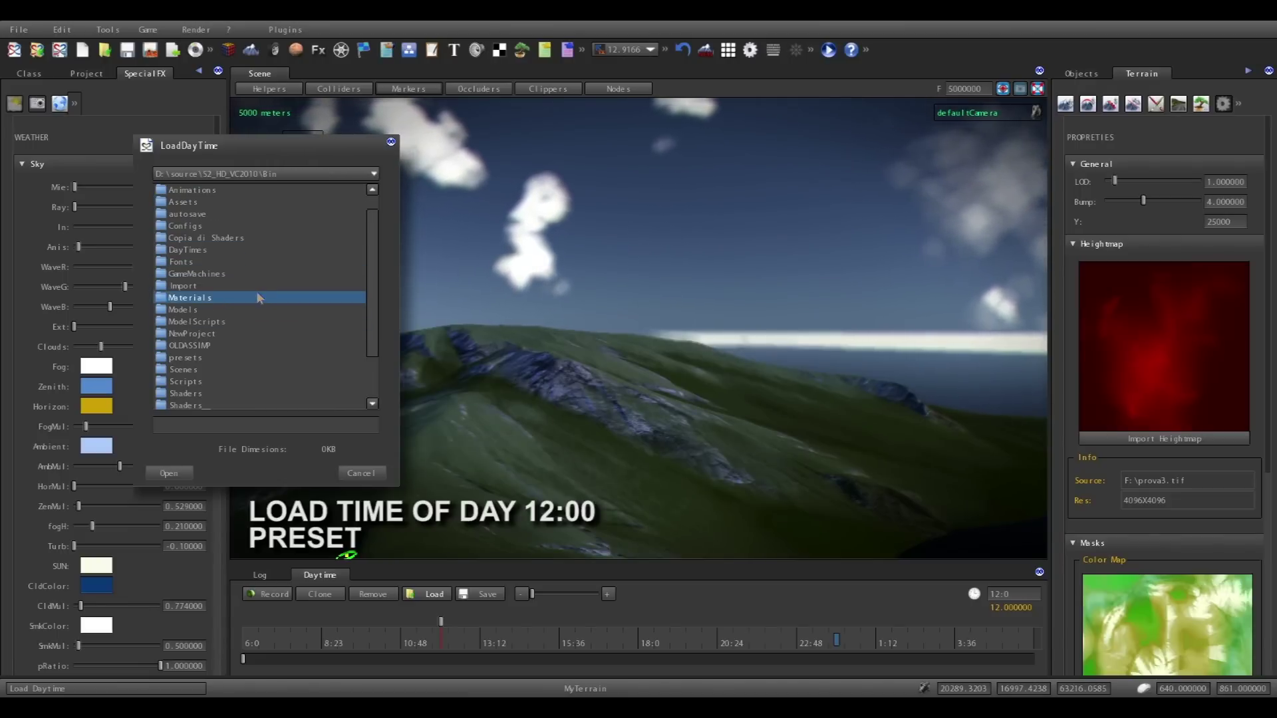
{"action": "double_click", "coordinate": [214, 350]}
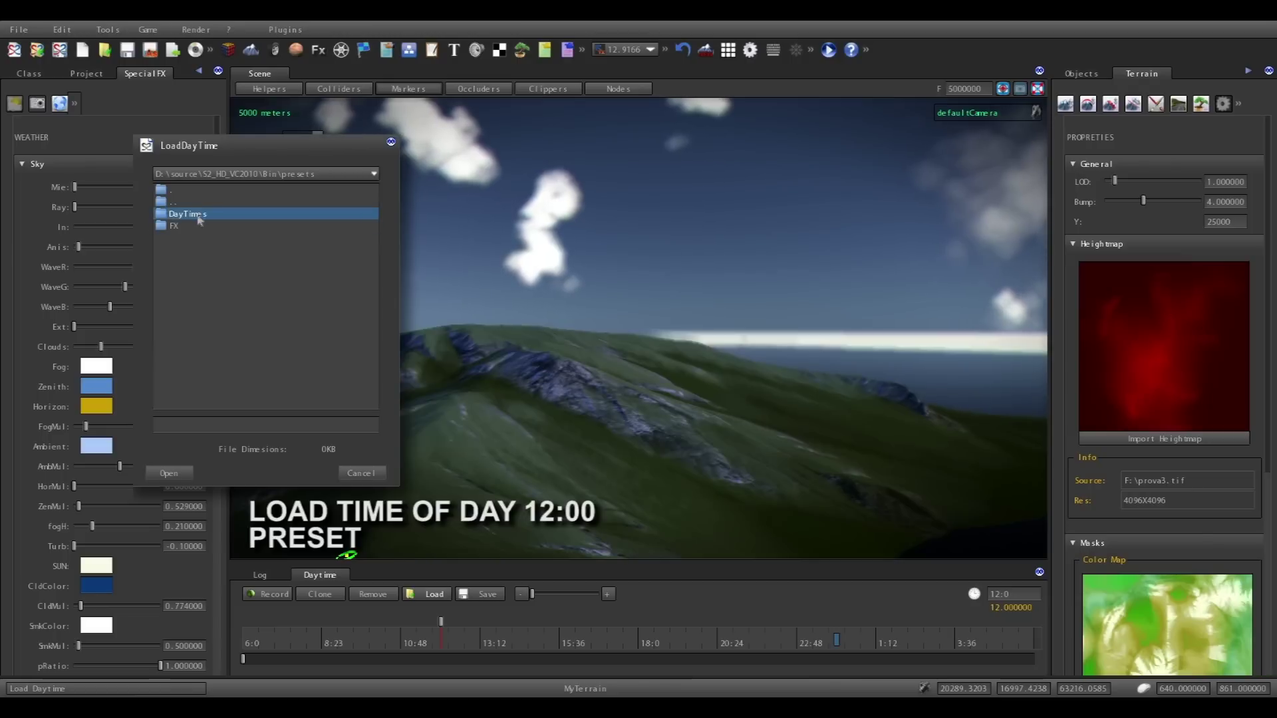
{"action": "left_click", "coordinate": [198, 218]}
{"action": "left_click", "coordinate": [170, 473]}
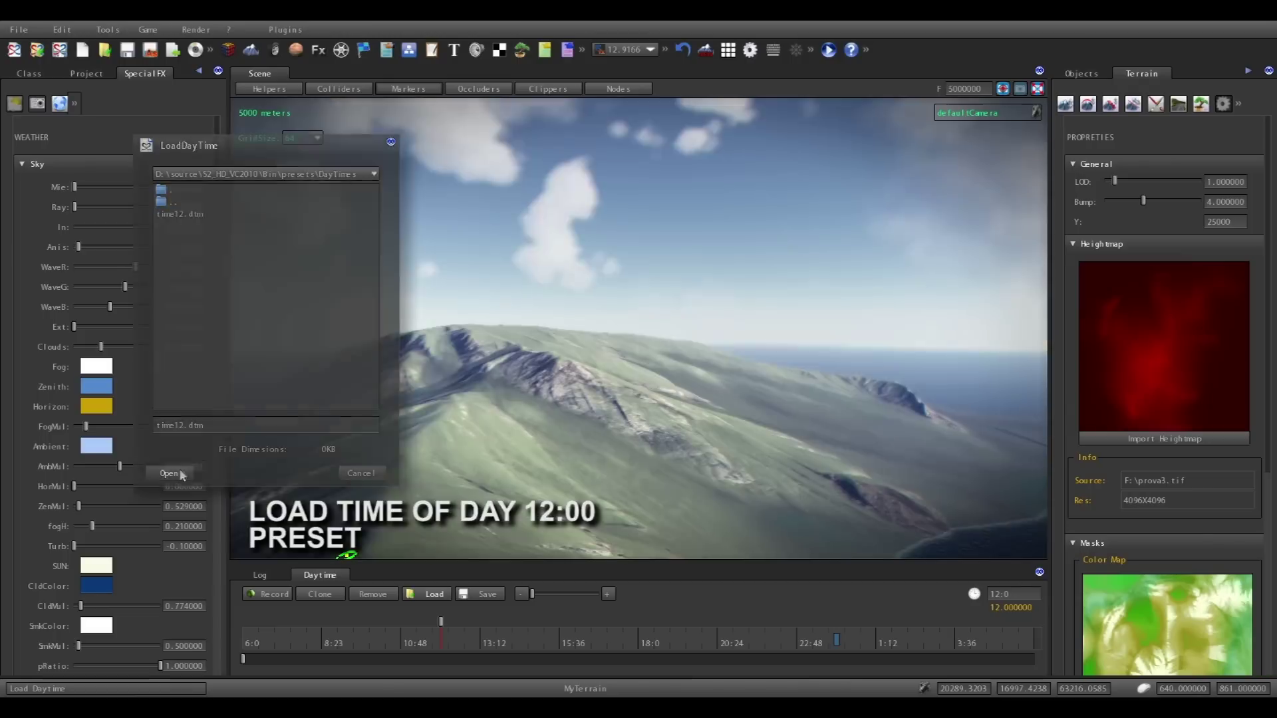
Set the water's wave Height, the value listed just after FoamTiling, to 0.25 in the environment settings.
{"action": "right_click_drag", "start_coordinate": [666, 383], "coordinate": [724, 399]}
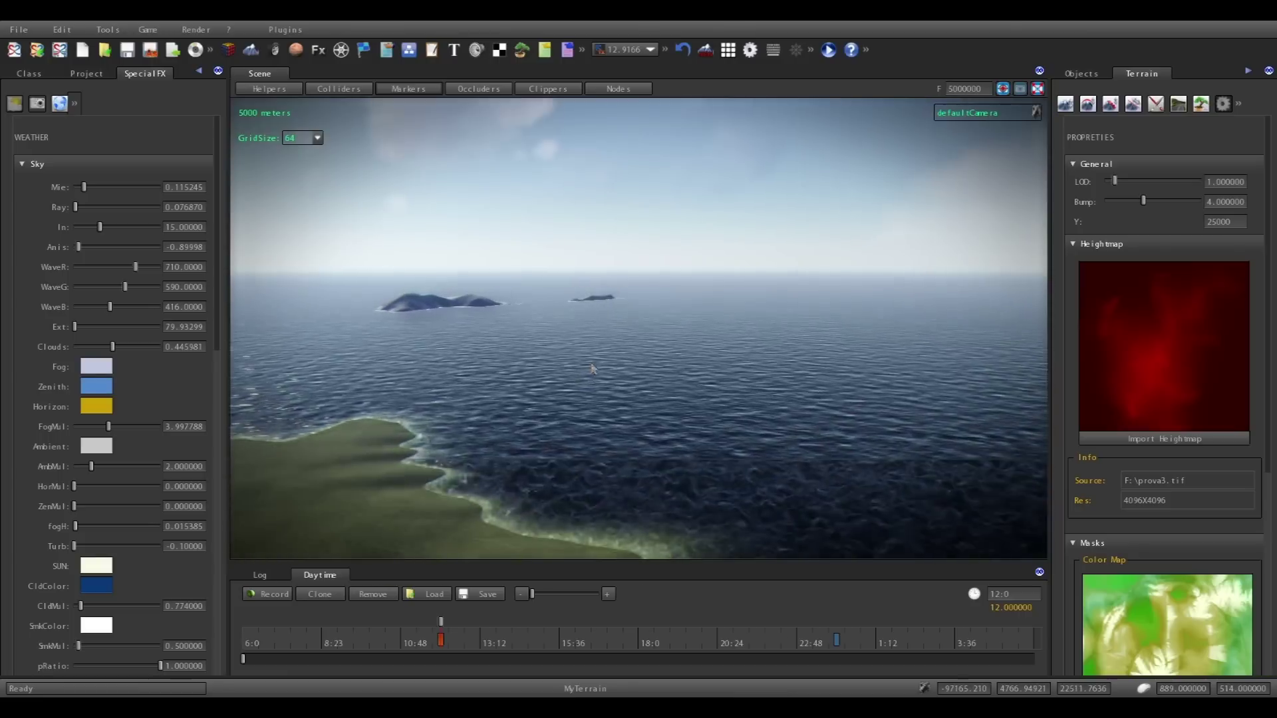
{"action": "right_click_drag", "start_coordinate": [589, 365], "coordinate": [643, 368]}
{"action": "key", "text": "q"}
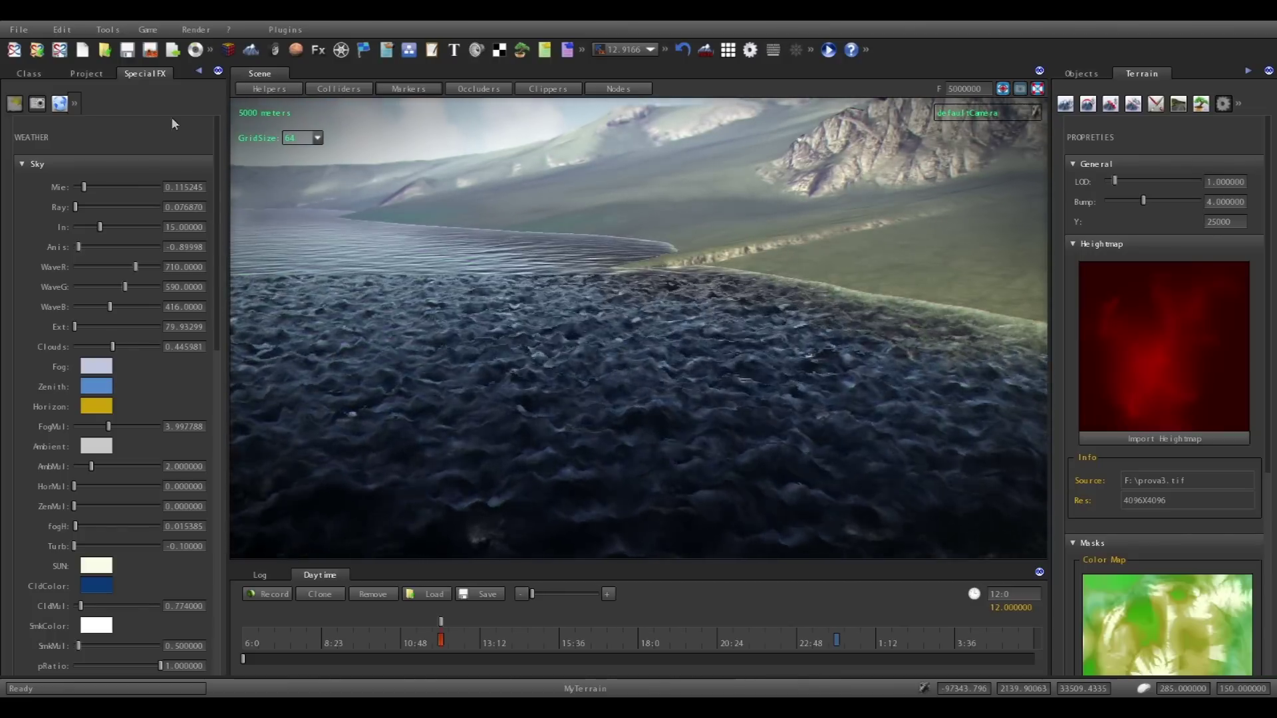
{"action": "left_click", "coordinate": [44, 106]}
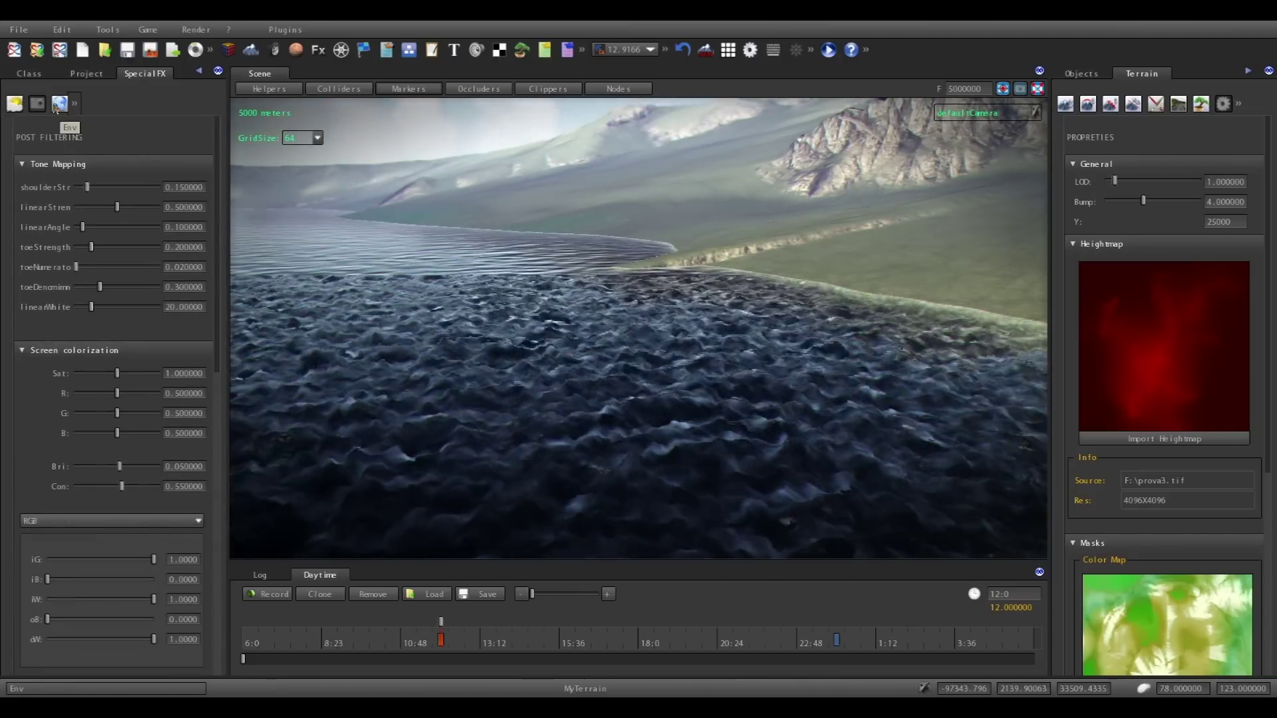
{"action": "left_click", "coordinate": [60, 104]}
{"action": "scroll", "coordinate": [133, 418], "scroll_direction": "down", "scroll_amount": 1}
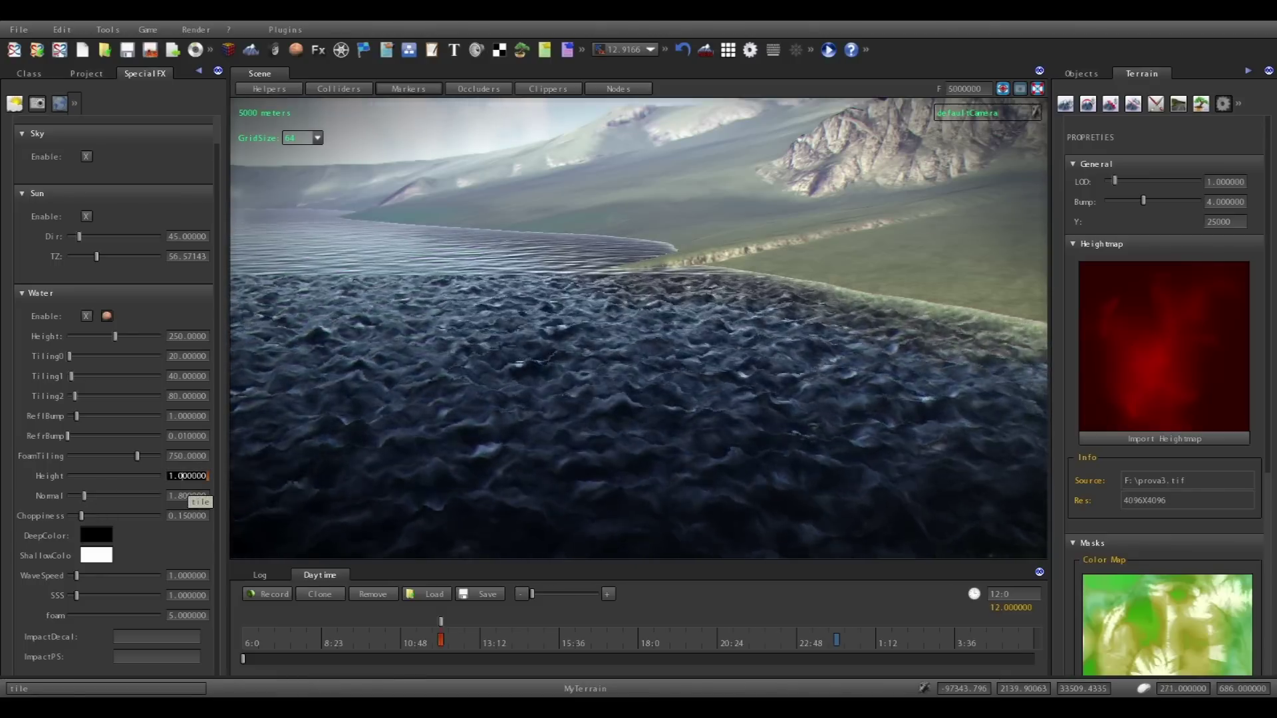
{"action": "left_click", "coordinate": [187, 475]}
{"action": "type", "text": "0.25"}
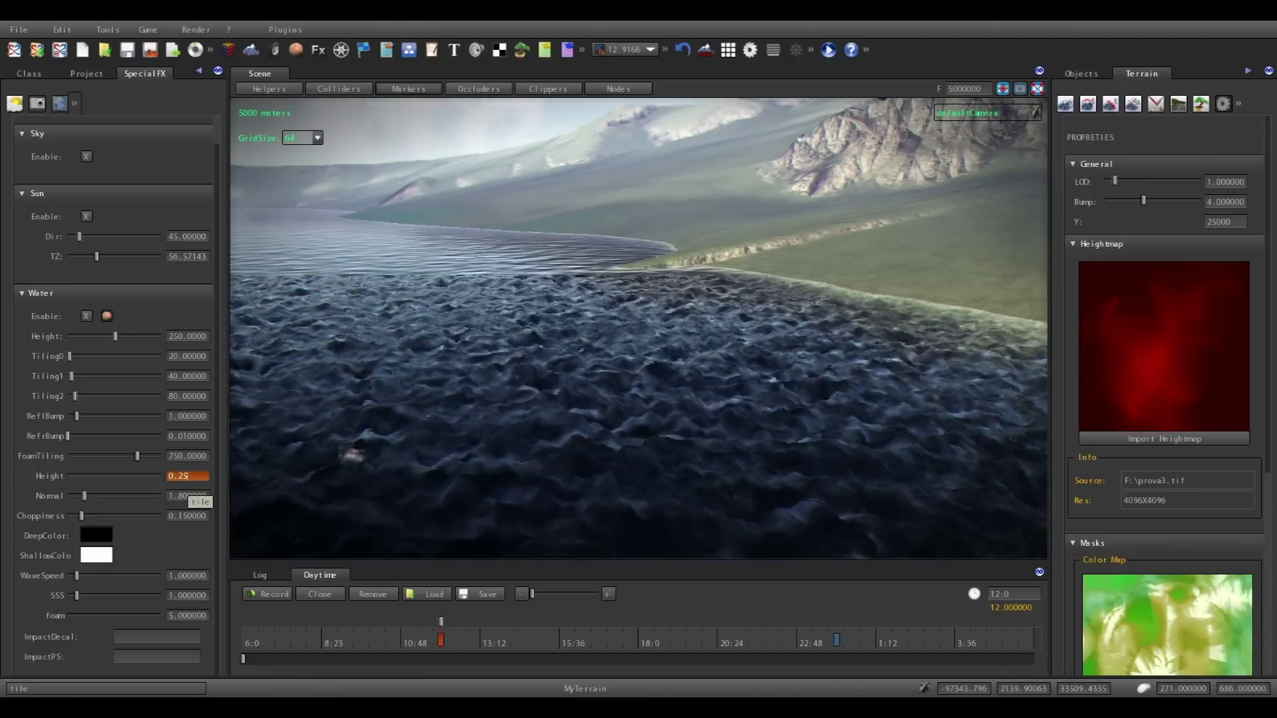
{"action": "key", "text": "Return"}
{"action": "mouse_move", "coordinate": [735, 442]}
{"action": "middle_mouse_down"}
{"action": "mouse_move", "coordinate": [635, 432]}
{"action": "mouse_move", "coordinate": [637, 453]}
{"action": "mouse_move", "coordinate": [616, 471]}
{"action": "mouse_move", "coordinate": [627, 477]}
{"action": "mouse_move", "coordinate": [615, 471]}
{"action": "middle_mouse_up"}
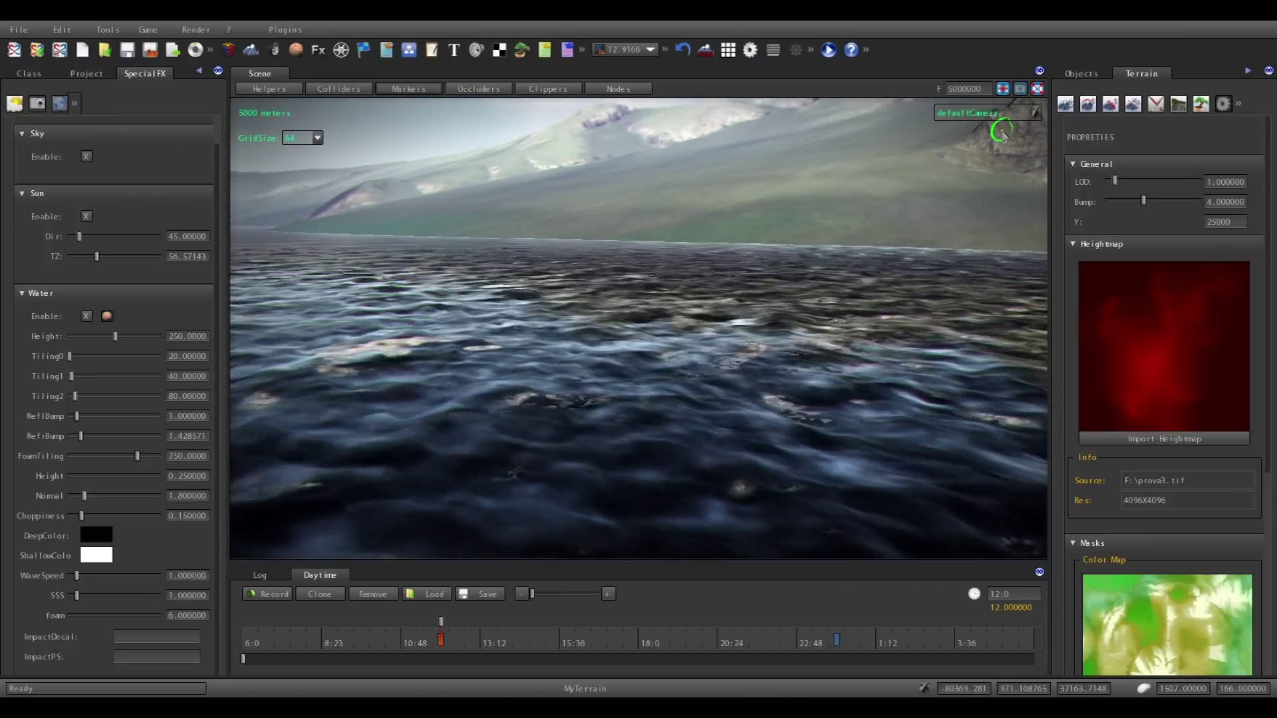
Raise the sun's Dir value to 270 to change the direction of light across the island.
{"action": "left_click", "coordinate": [1078, 74]}
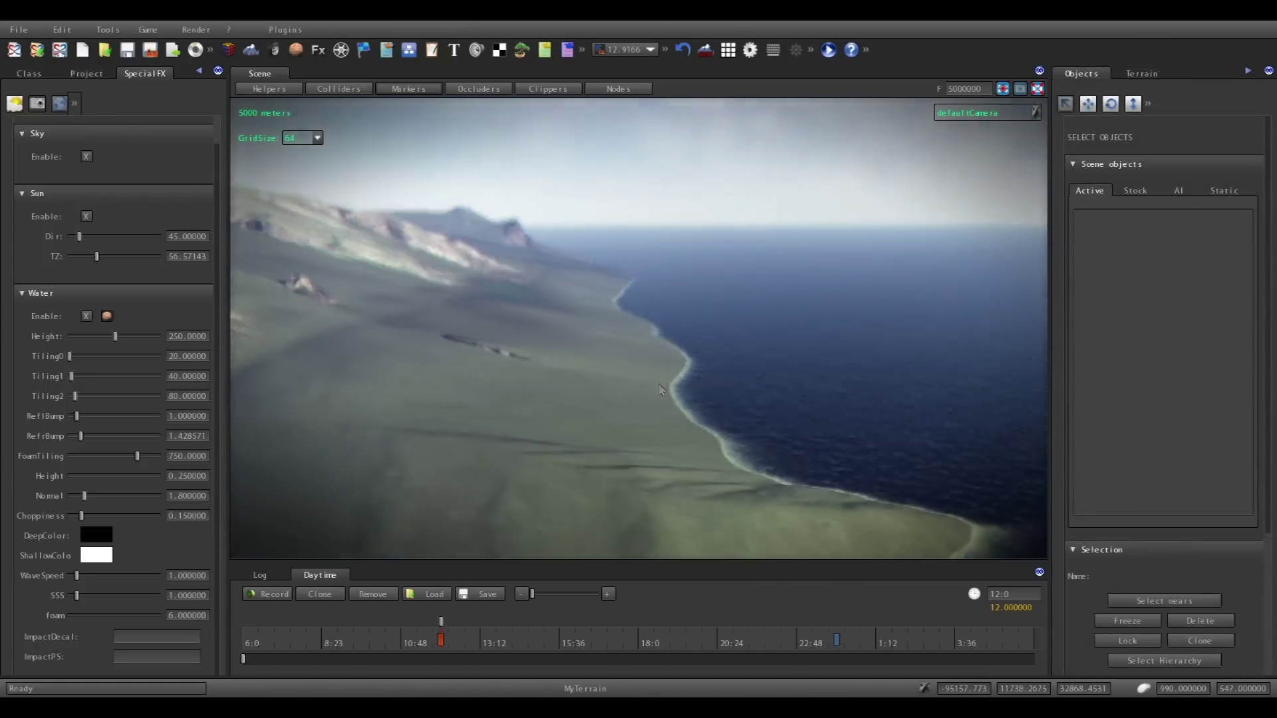
{"action": "right_click_drag", "start_coordinate": [636, 383], "coordinate": [561, 384]}
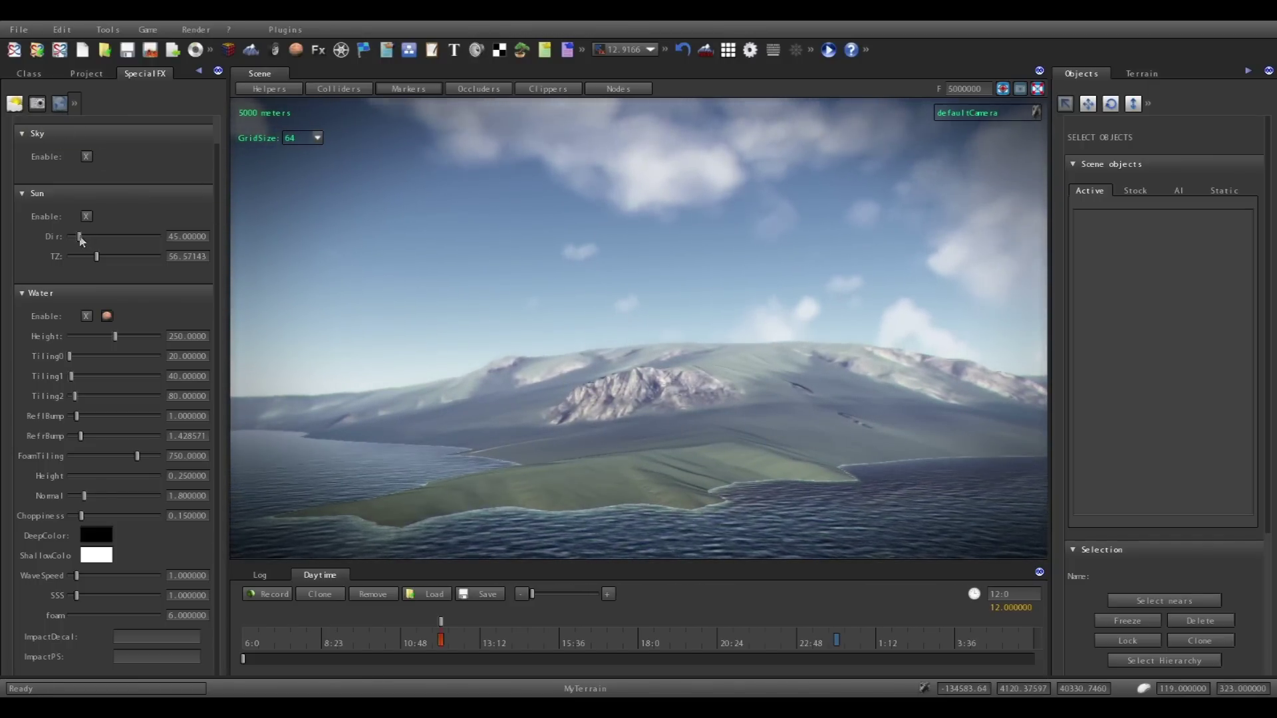
{"action": "mouse_move", "coordinate": [85, 239]}
{"action": "left_mouse_down"}
{"action": "mouse_move", "coordinate": [128, 241]}
{"action": "mouse_move", "coordinate": [117, 239]}
{"action": "left_mouse_up"}
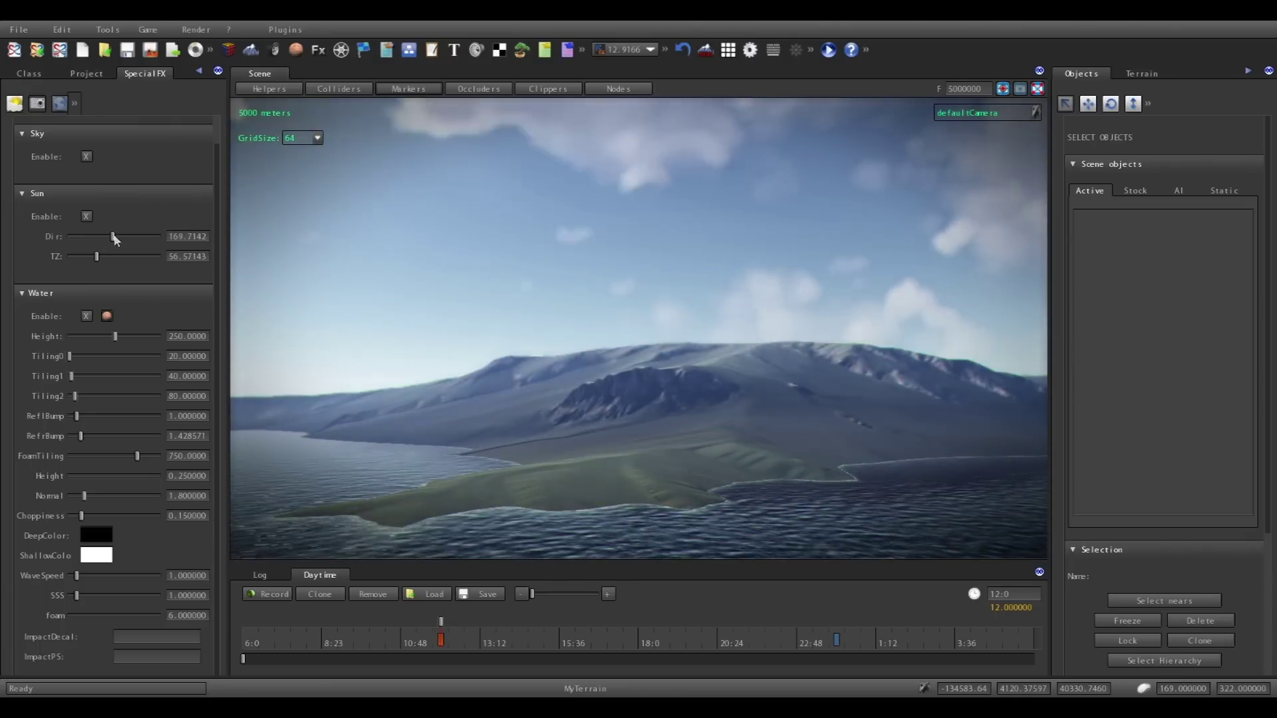
{"action": "right_click_drag", "start_coordinate": [556, 291], "coordinate": [556, 300]}
{"action": "left_click_drag", "start_coordinate": [118, 239], "coordinate": [134, 241]}
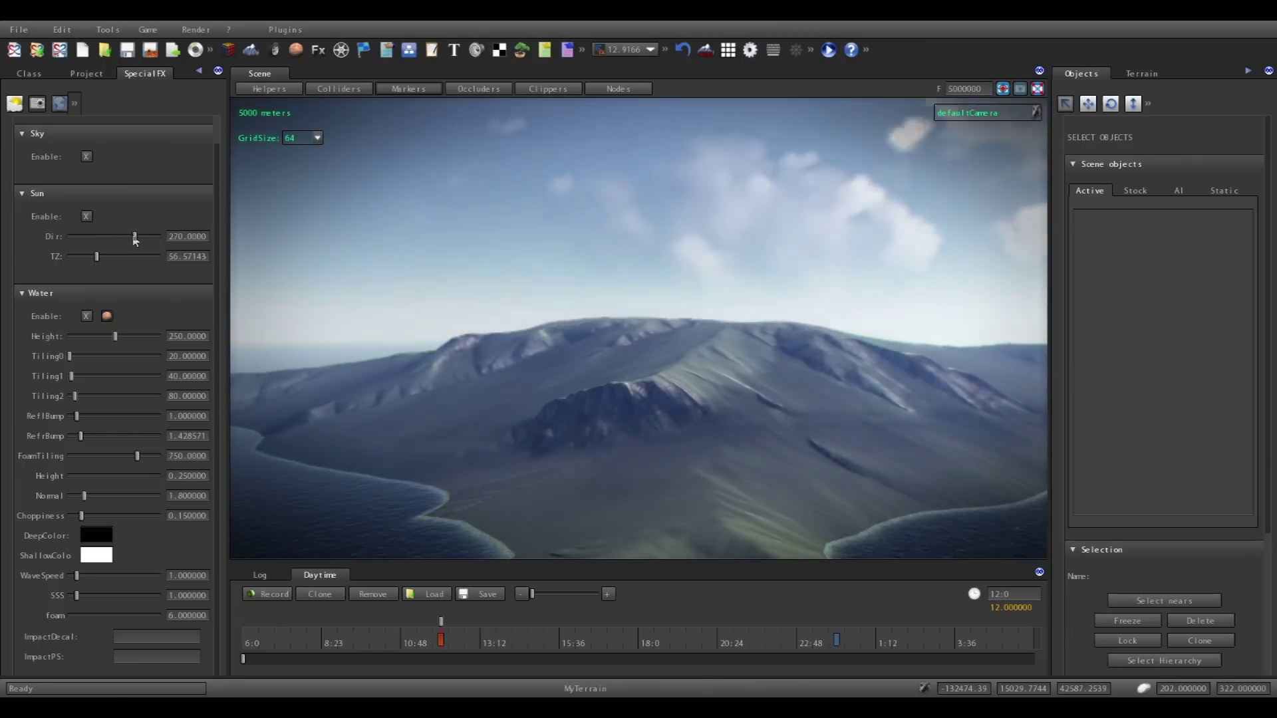